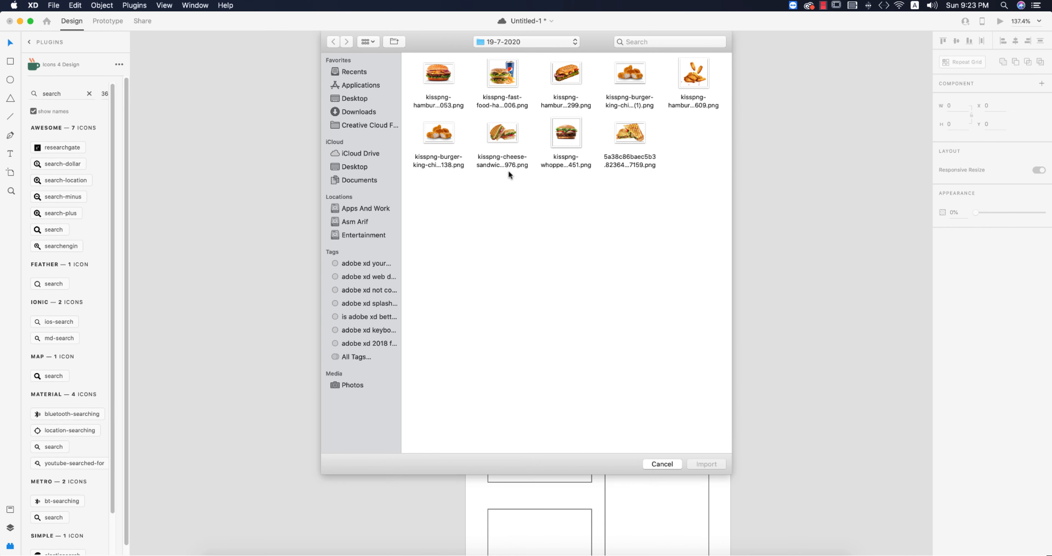
Import the chicken nuggets image kisspng-burger-king-chi...138.png and scale it to about 167 × 112 over the first card.
click(448, 133)
click(706, 464)
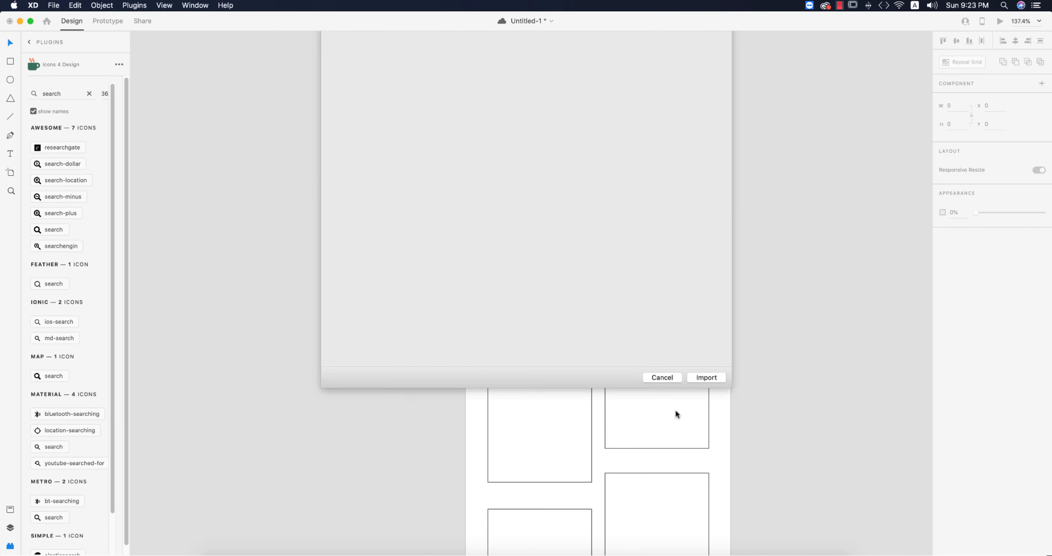
drag(304, 294, 615, 294)
drag(682, 291, 538, 239)
drag(472, 236, 498, 235)
drag(574, 206, 563, 216)
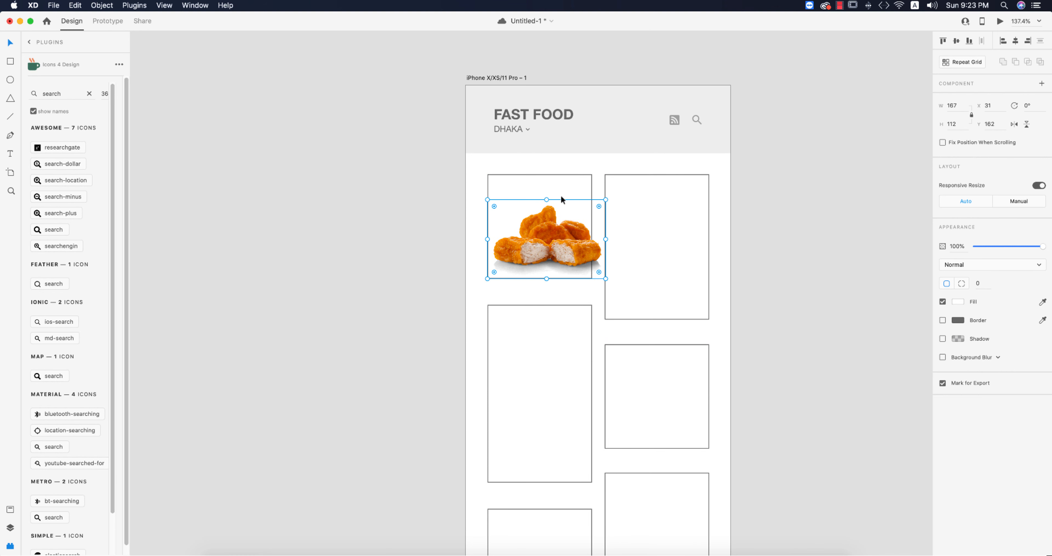
Change the border colour of the card behind the nuggets to white.
click(558, 178)
click(956, 320)
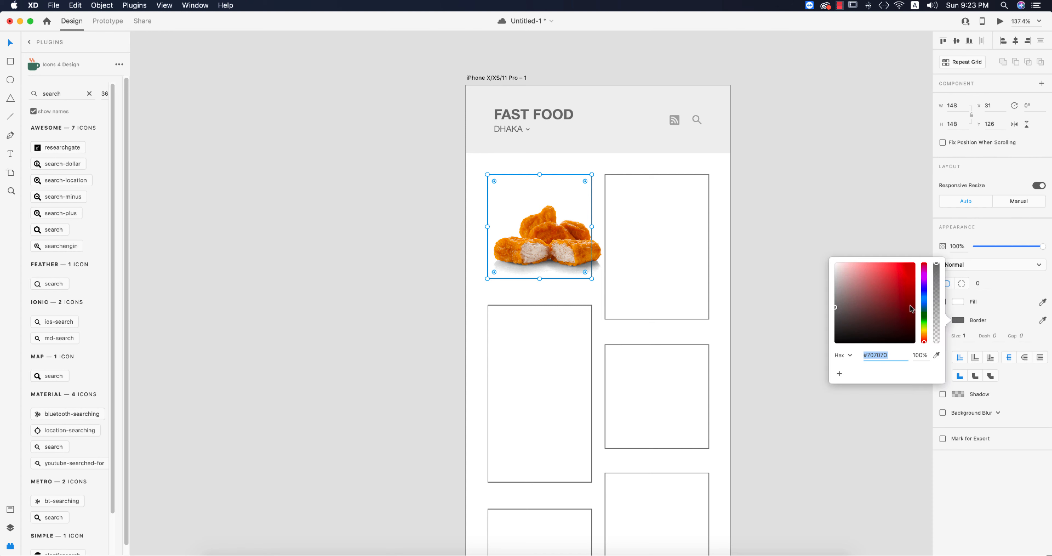
click(568, 193)
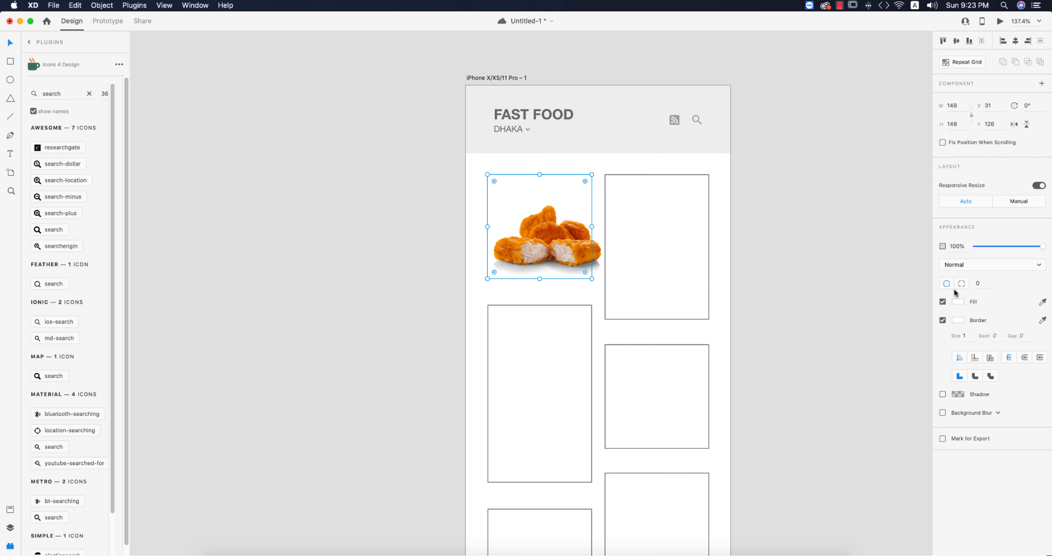
Sample a fill colour from the nuggets for their card, and adjust the fill to pale lavender.
click(1043, 301)
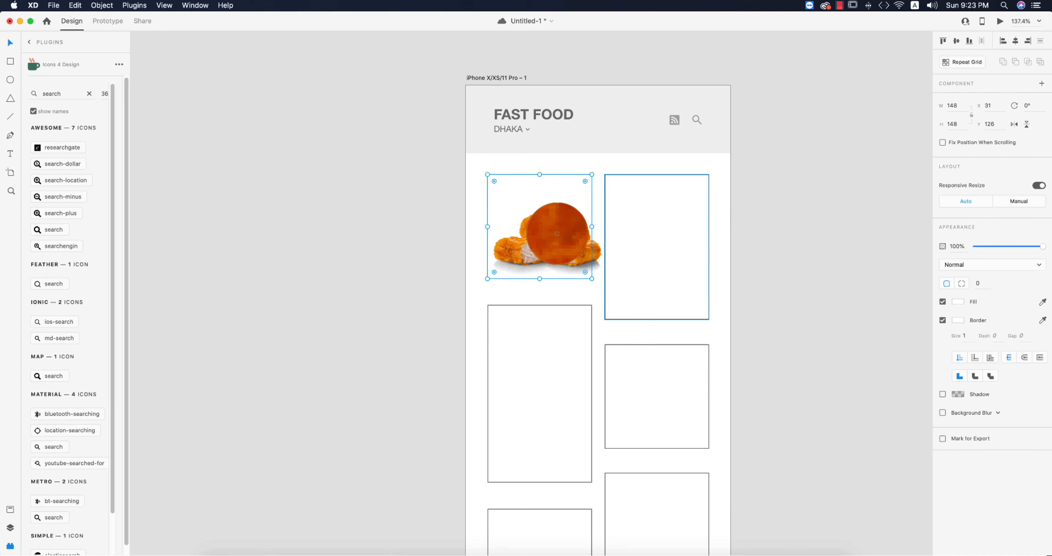
click(540, 229)
click(958, 301)
drag(873, 269, 879, 250)
drag(925, 328, 799, 240)
click(604, 204)
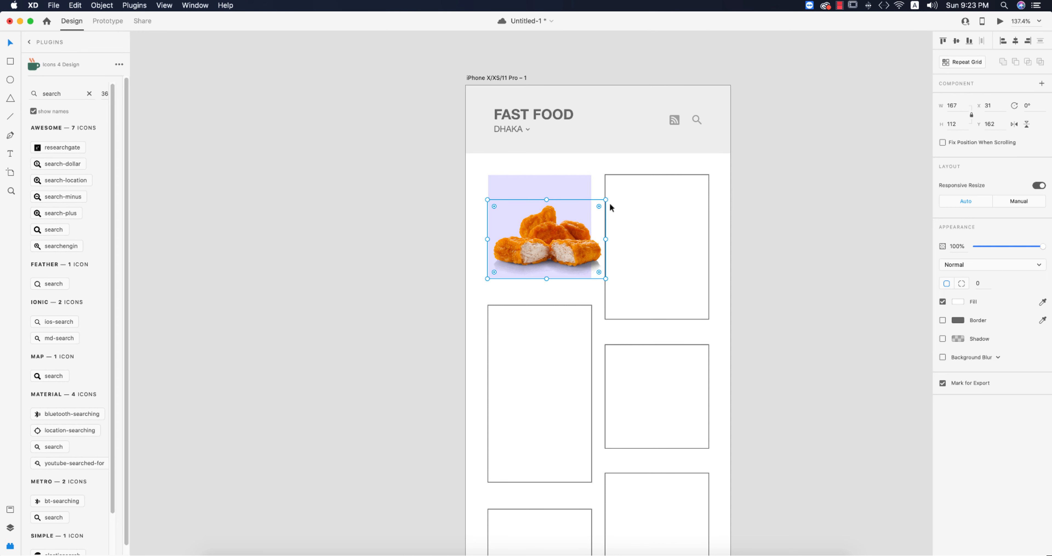
Import kisspng-cheese-sandwic...976.png and scale it to about 142 × 86 in the lower part of the card beside the nuggets.
click(708, 207)
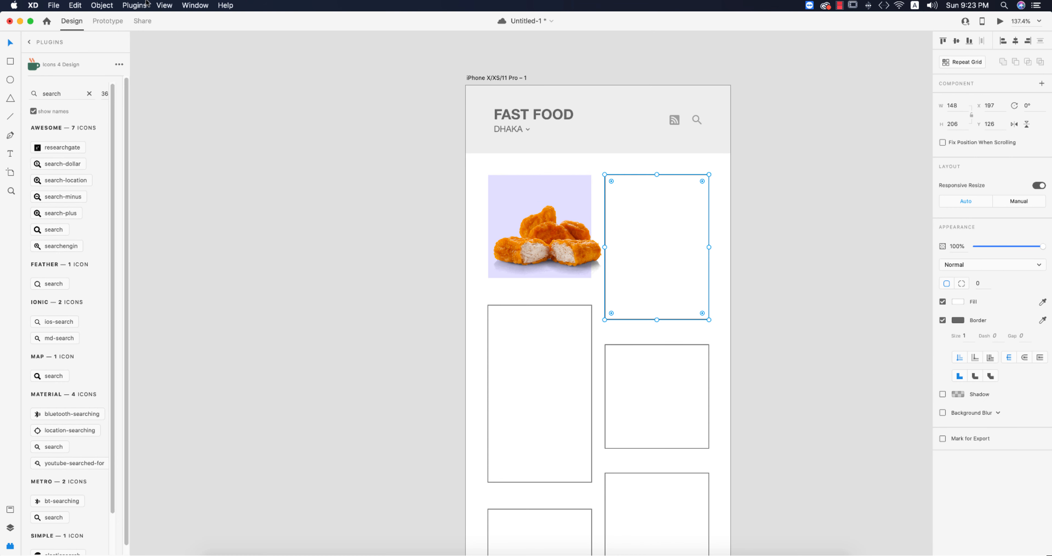
click(53, 5)
click(66, 165)
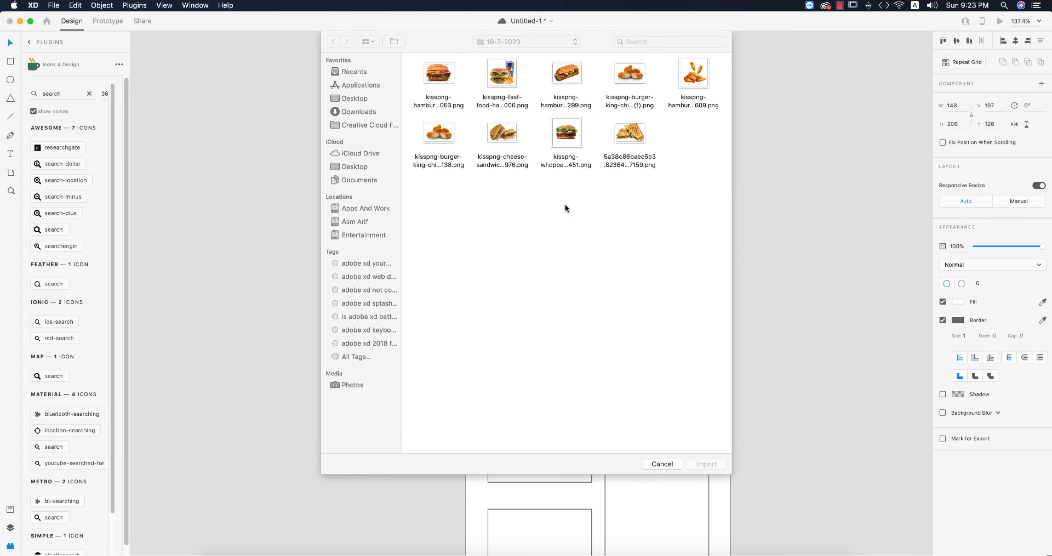
double_click(510, 132)
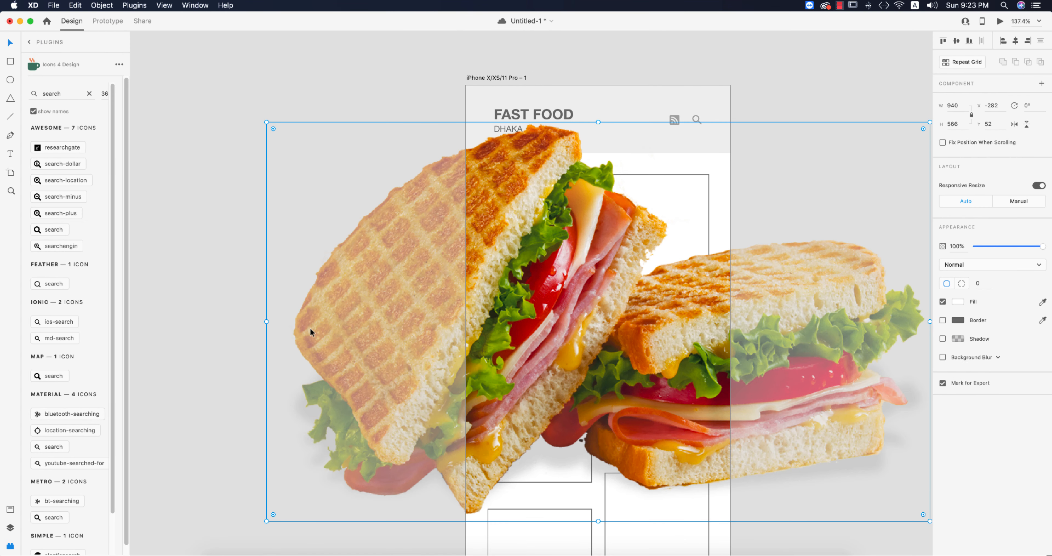
drag(268, 323, 694, 209)
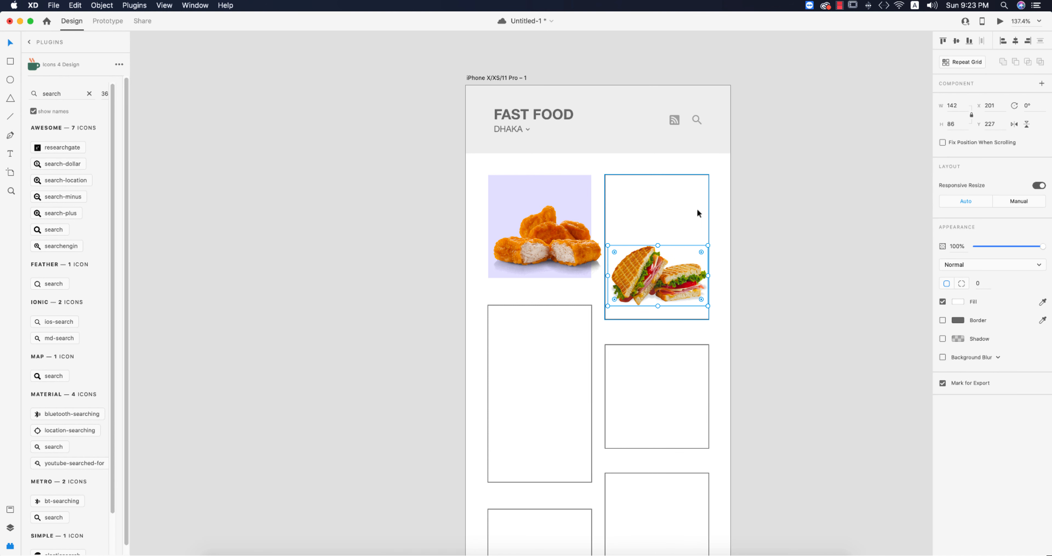
Remove the border of the cheese sandwich card and fill it with light orange (#FFCBAC), starting from a colour sampled from the sandwich.
click(943, 320)
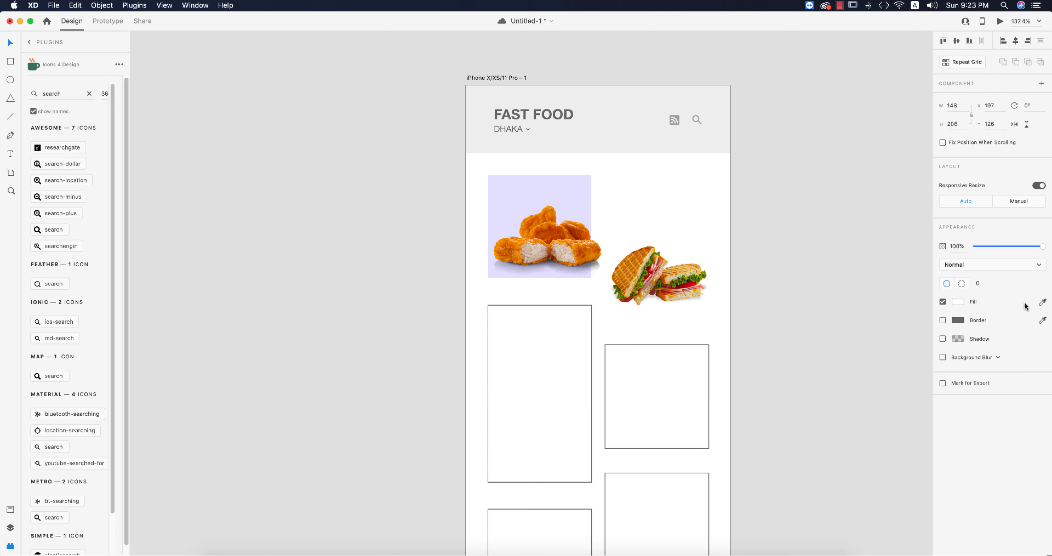
click(639, 264)
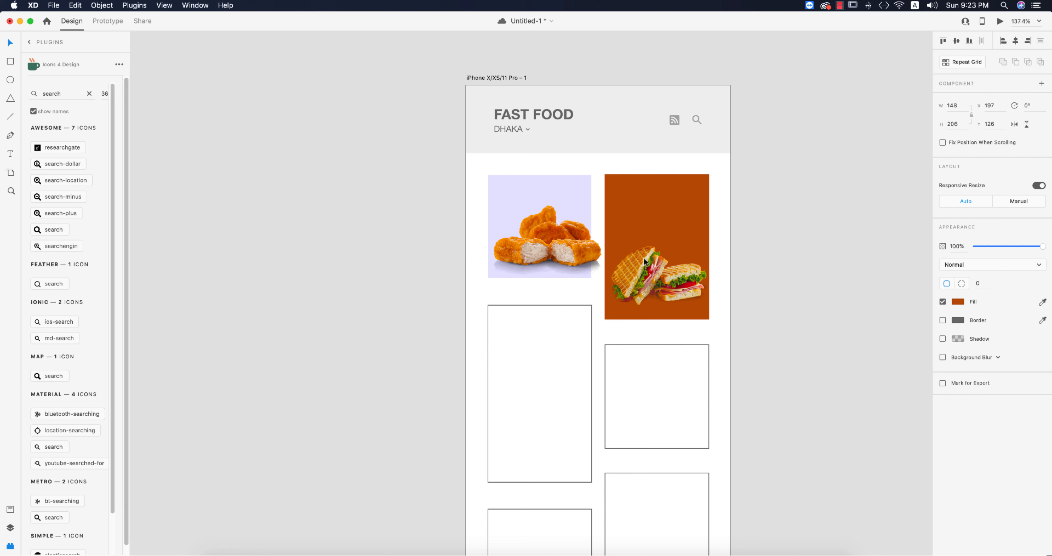
click(958, 302)
drag(873, 259, 860, 247)
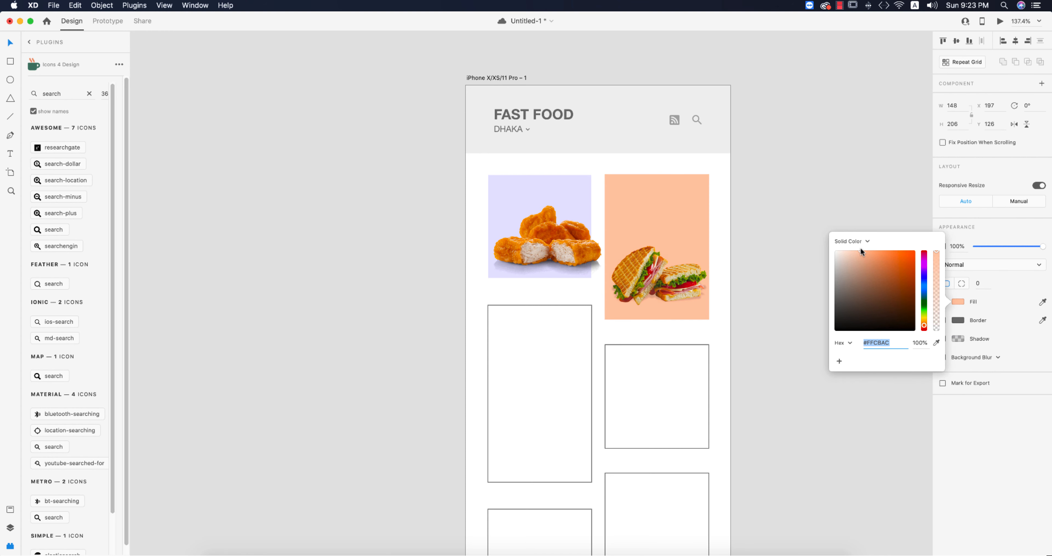
click(771, 229)
Set the corner radius to 10 on the two filled cards and on all the empty cards below them.
click(573, 182)
shift+click(616, 185)
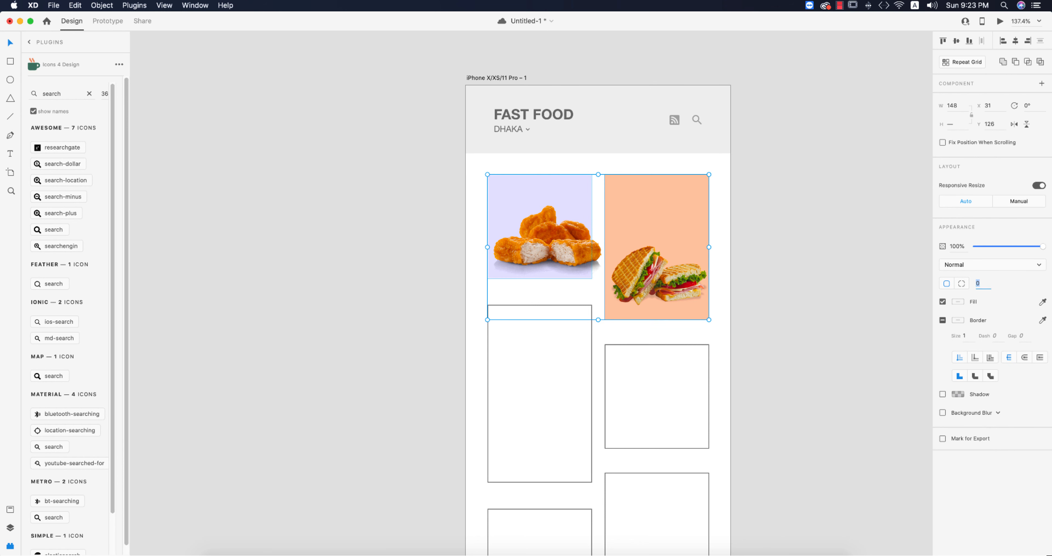
key(Return)
click(811, 403)
scroll(625, 277, down, 5)
drag(477, 214, 852, 354)
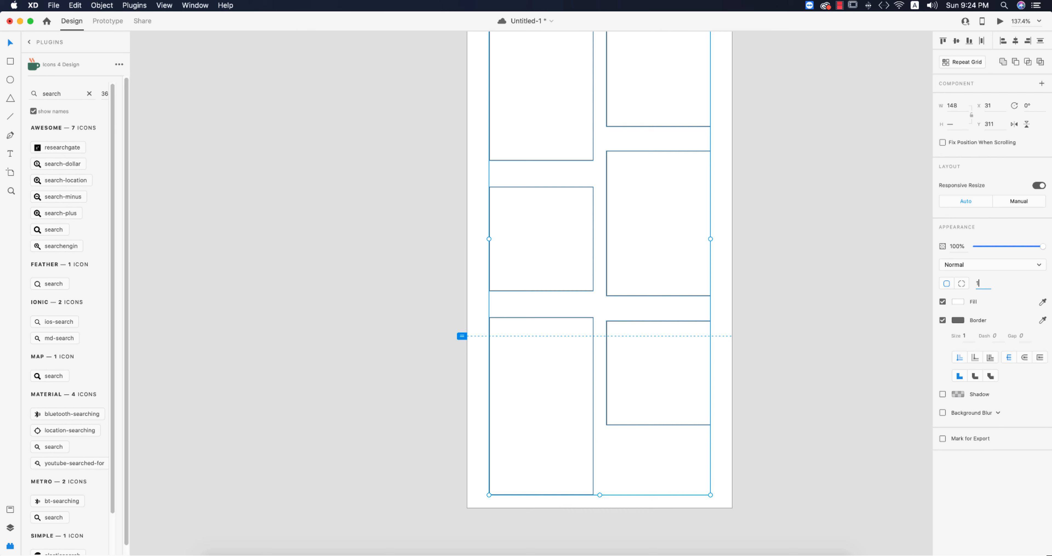
key(Return)
click(778, 171)
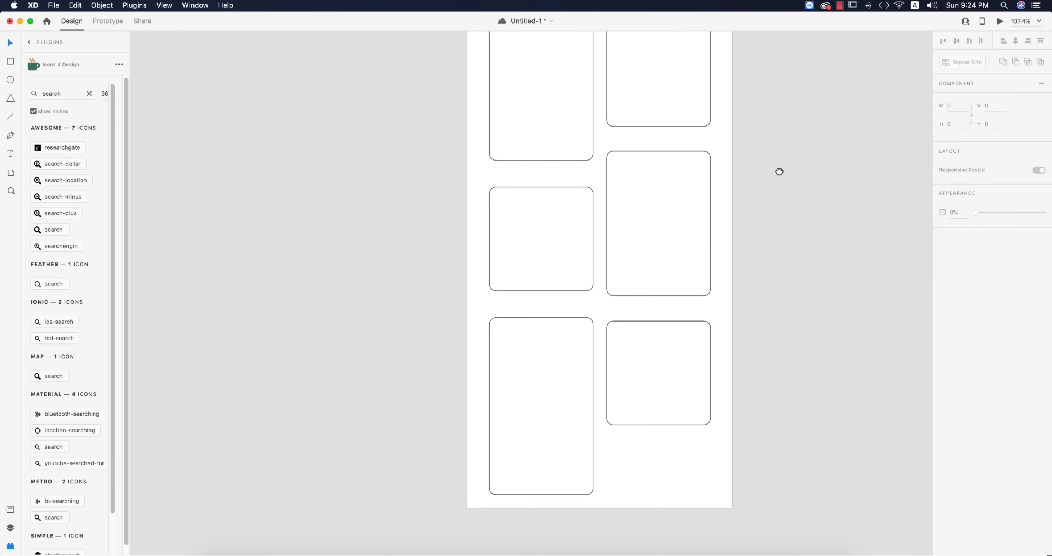
scroll(722, 399, up, 2)
drag(448, 296, 518, 295)
key(super+z)
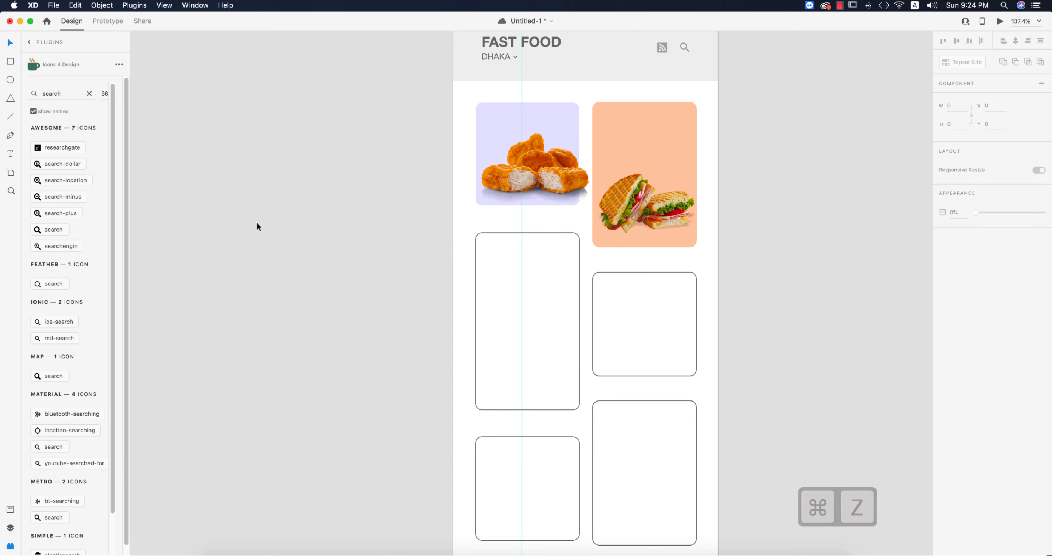
Place the whopper burger image in the tall empty card below the nuggets, scaled to about 145 × 145.
key(super+v)
scroll(552, 324, down, 10)
drag(631, 395, 545, 327)
scroll(554, 331, up, 10)
Remove the border of the burger card and fill it with a peach tone sampled from the burger image.
click(516, 201)
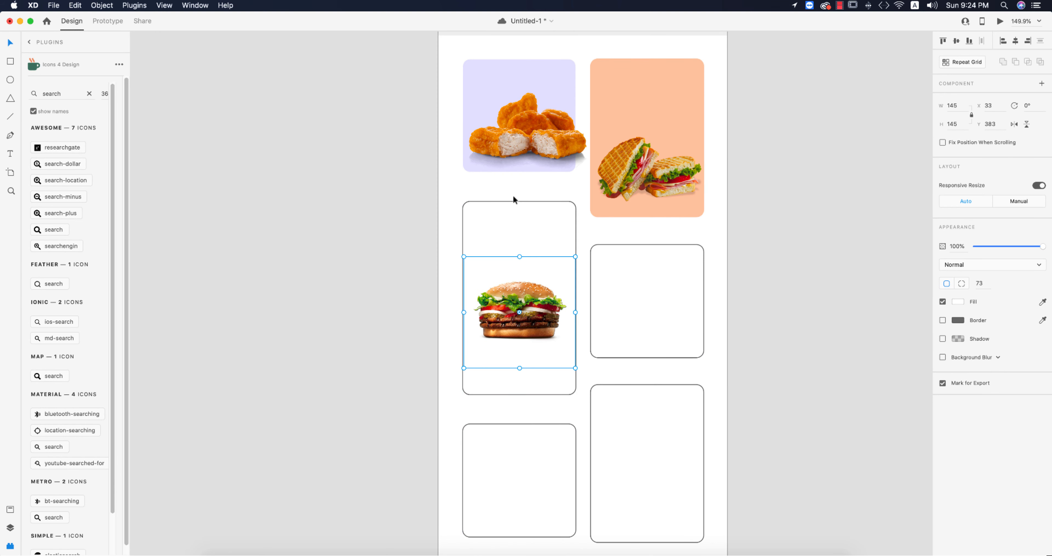
click(942, 321)
click(1043, 303)
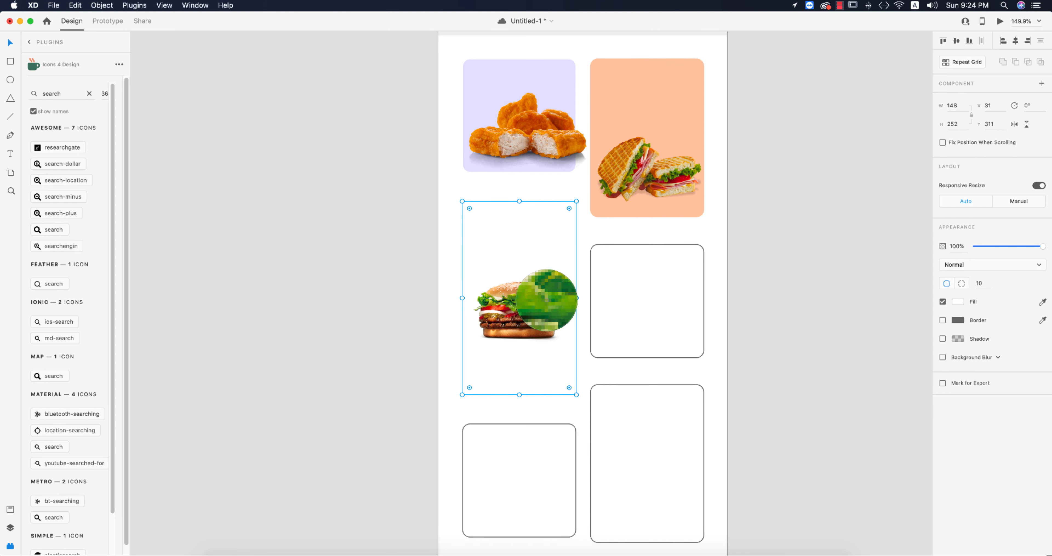
click(517, 286)
click(548, 326)
click(541, 235)
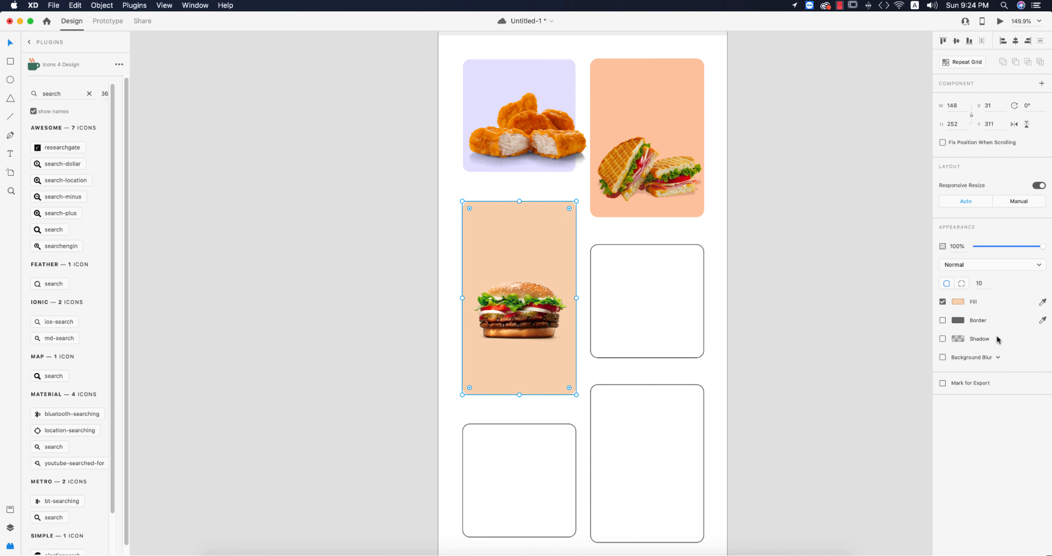
Adjust the burger card's fill colour to a salmon tone.
click(958, 302)
click(864, 249)
click(925, 325)
drag(925, 325, 866, 254)
click(776, 323)
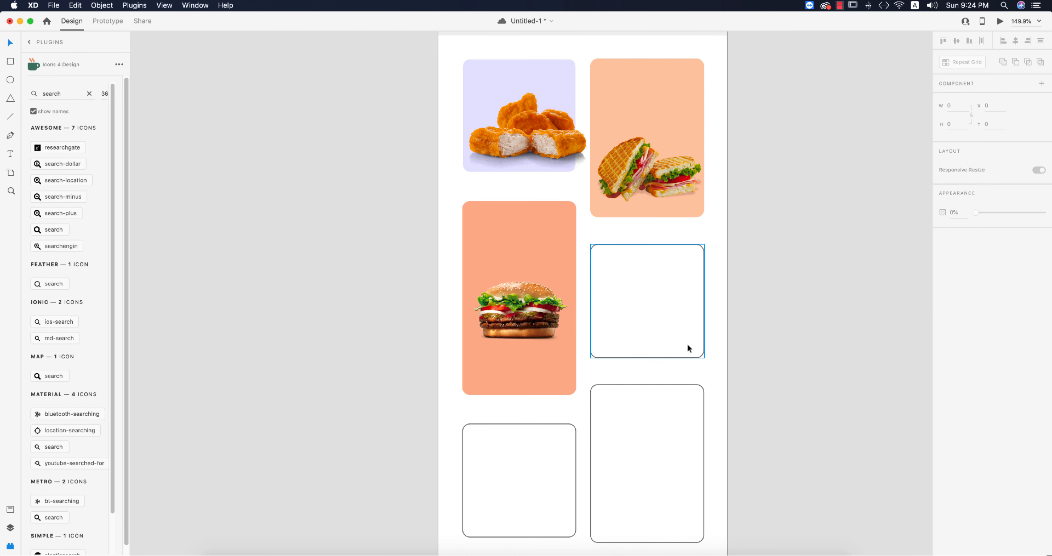
Import the long sandwich image kisspng-hambur...299.png for the empty square card beside the burger.
click(696, 357)
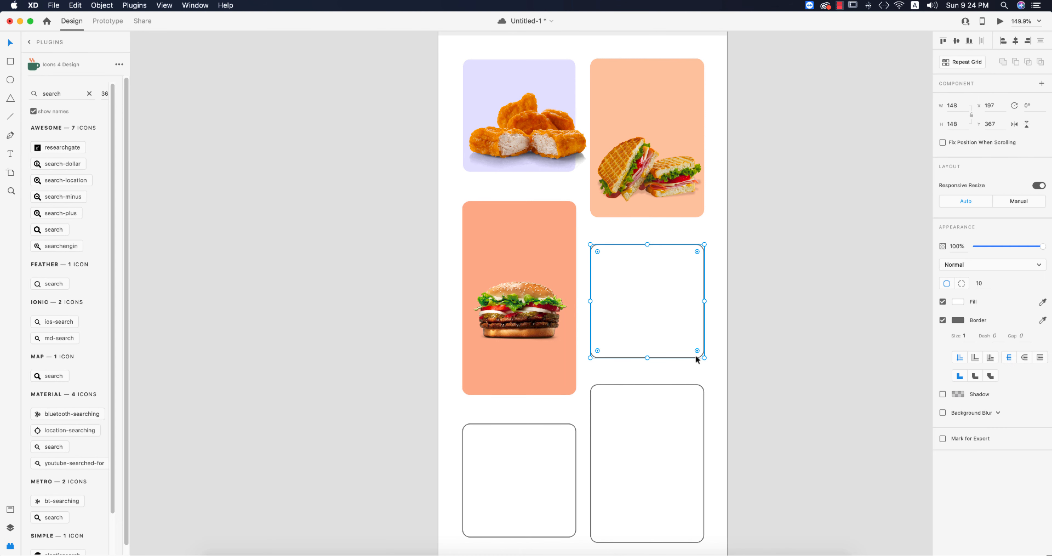
click(52, 6)
click(140, 168)
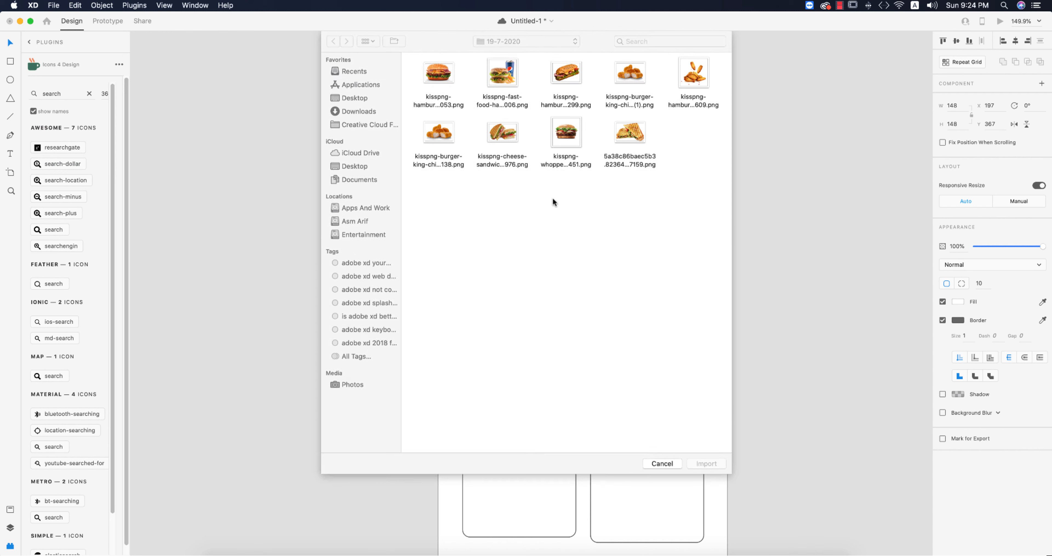
click(567, 75)
double_click(567, 77)
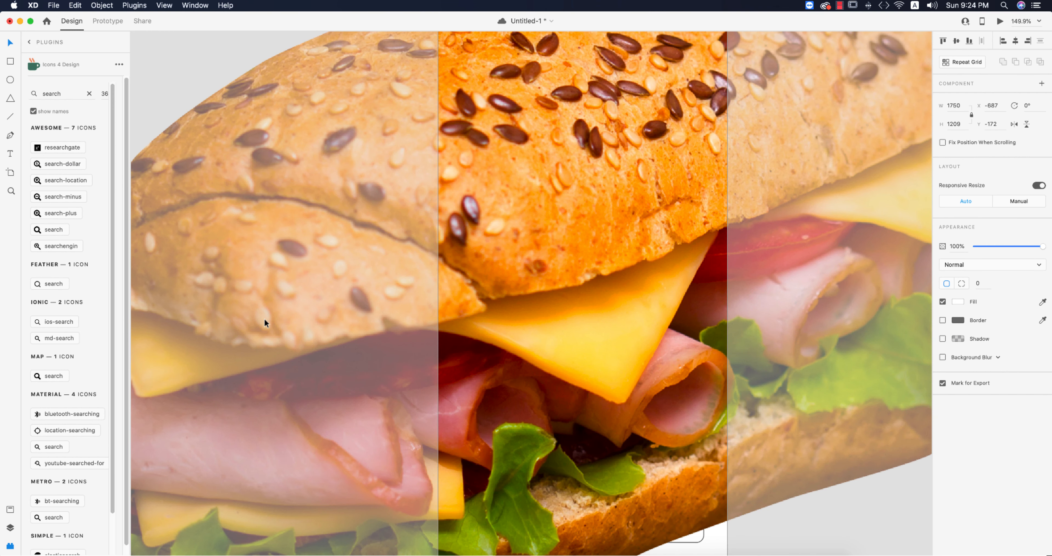
Scale down the long sandwich image and place it over the square card, slightly overhanging the card's right edge.
key(super+0)
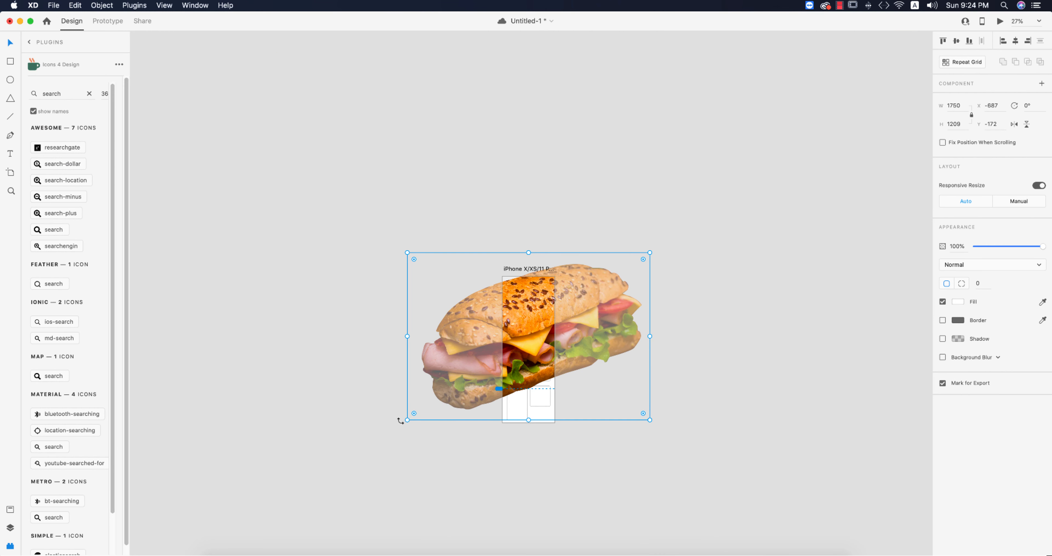
drag(407, 421, 538, 346)
scroll(538, 346, up, 5)
drag(431, 400, 511, 356)
drag(532, 264, 534, 276)
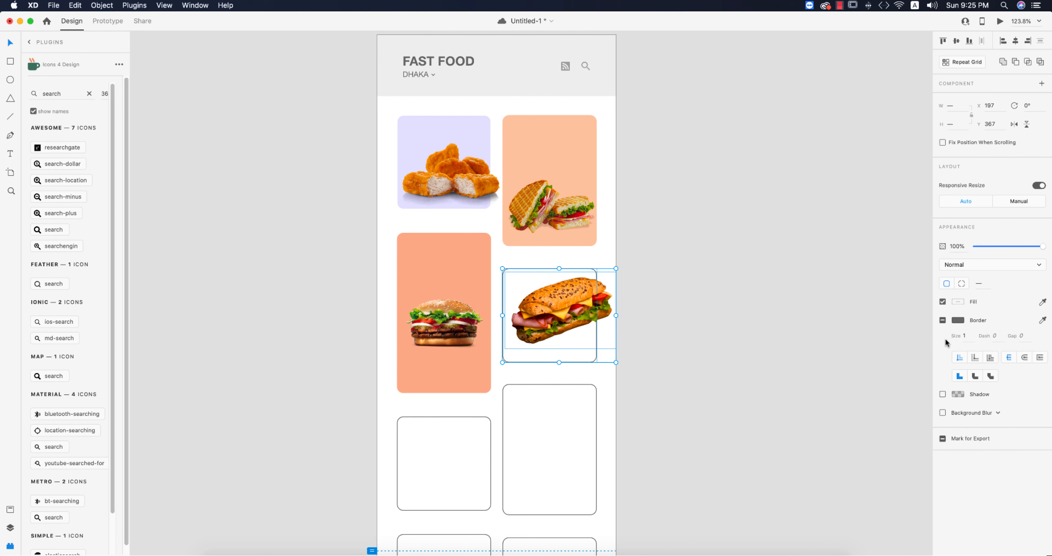
Remove the border of the long sandwich card and give it a teal fill.
click(943, 321)
click(719, 297)
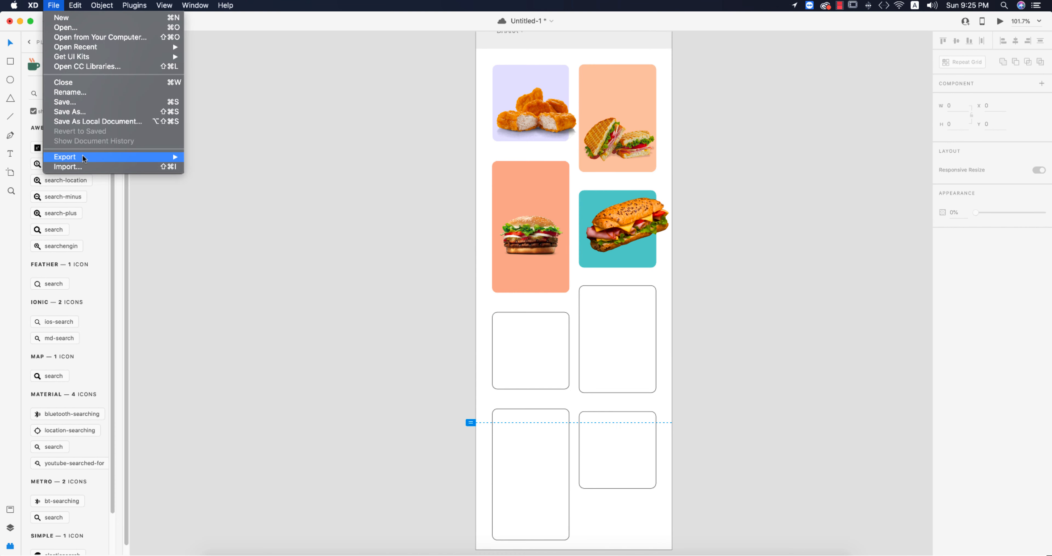
Import the chicken wings image kisspng-hambur...609.png and scale it down into the empty square card below the burger.
click(100, 167)
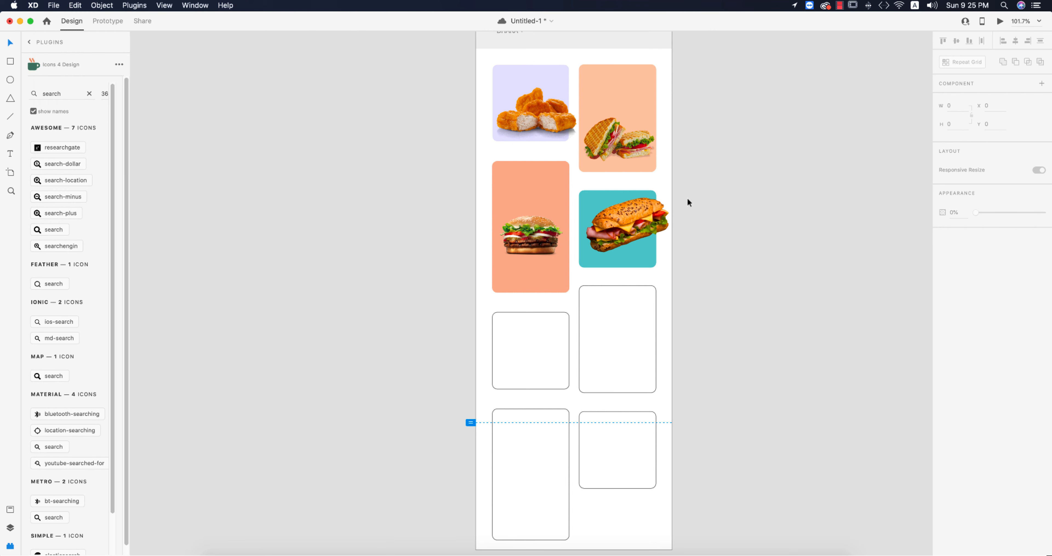
double_click(697, 96)
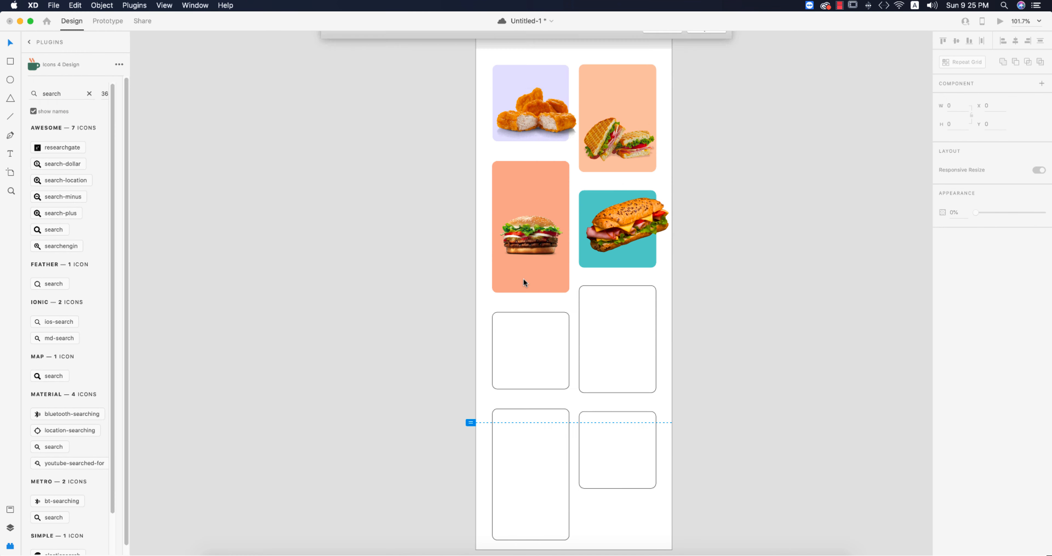
key(super+0)
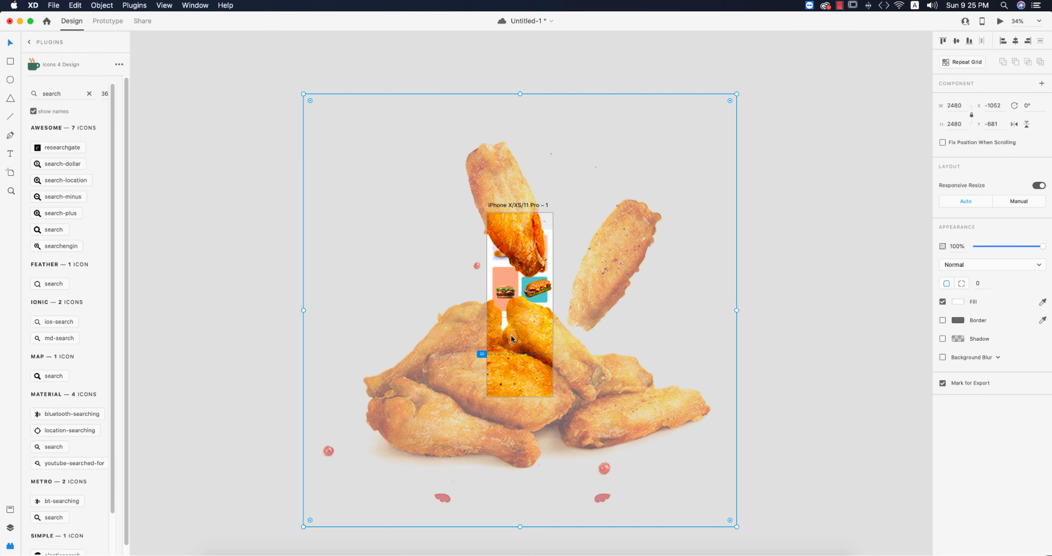
key(super+z)
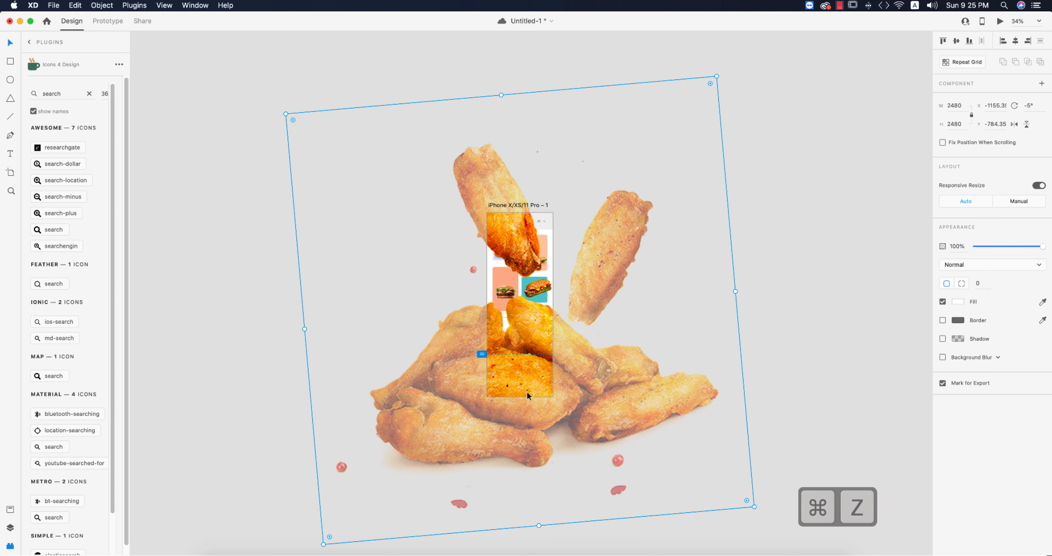
drag(520, 526, 515, 333)
scroll(484, 391, up, 5)
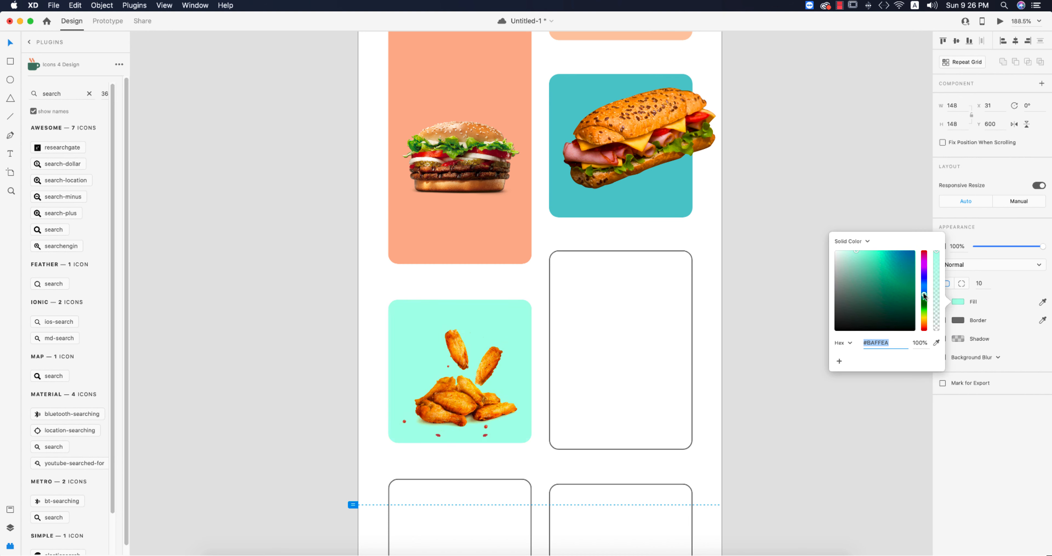
Set the chicken wings card's fill to light green (#BAFFD7).
drag(925, 298, 925, 301)
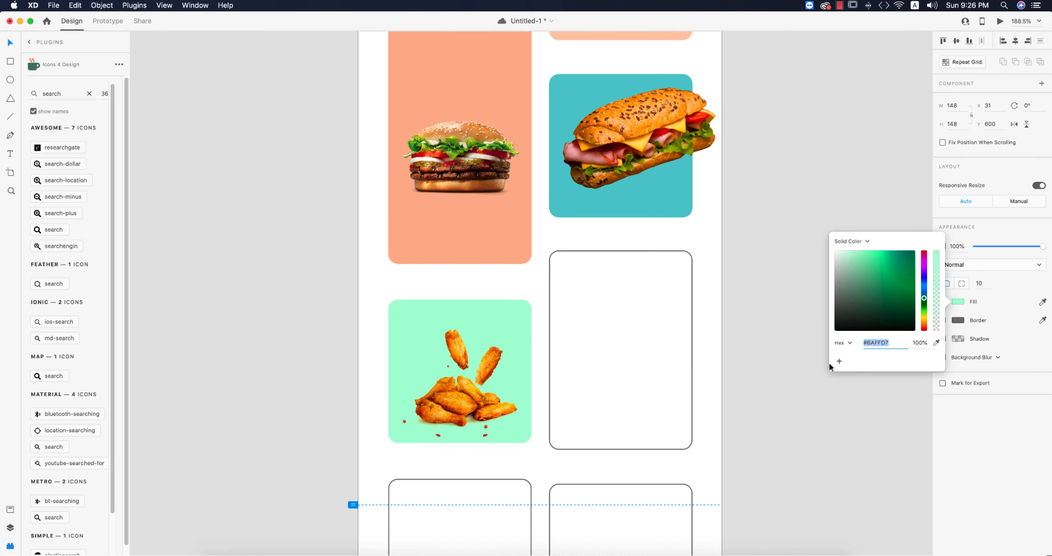
click(712, 409)
Import the burger meal image kisspng-fast-food-ha...006.png and scale it down into the tall empty card beside the chicken wings.
scroll(595, 395, down, 5)
scroll(615, 357, down, 2)
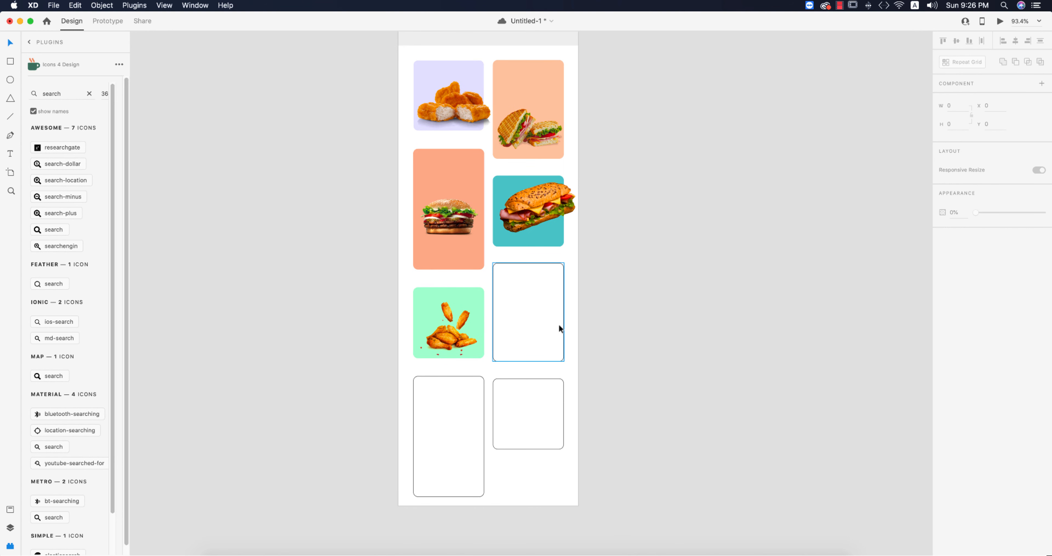
click(559, 325)
click(54, 5)
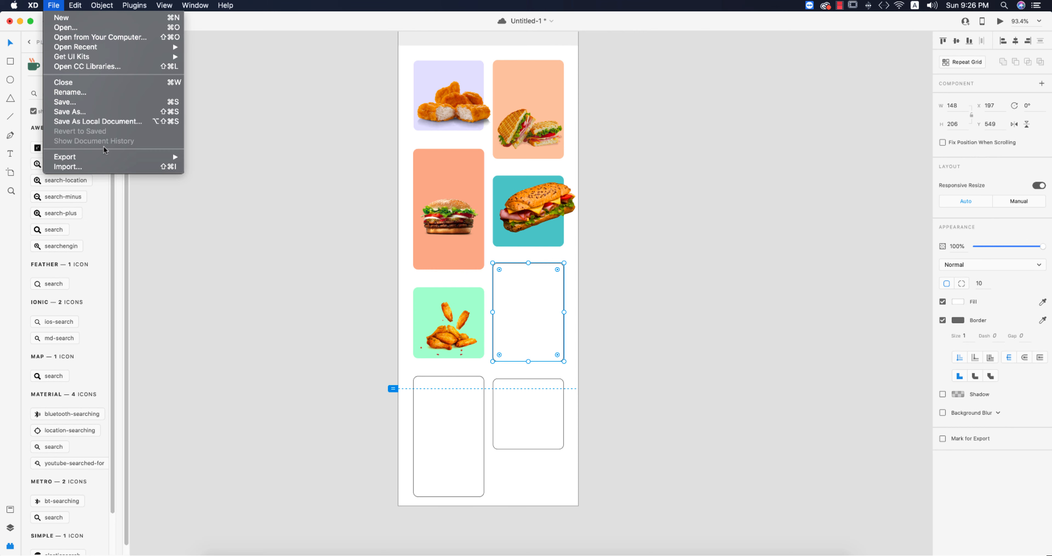
click(69, 165)
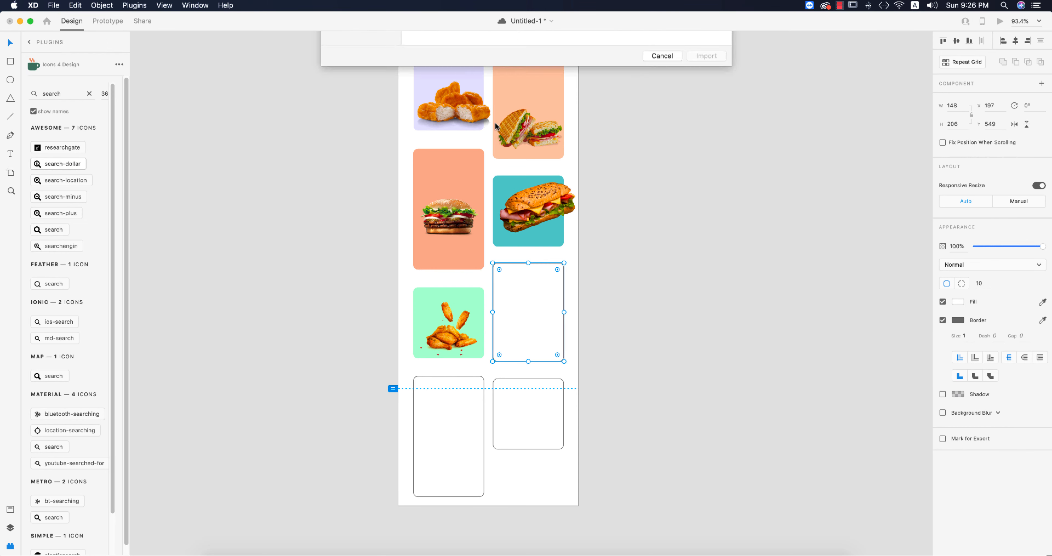
double_click(507, 73)
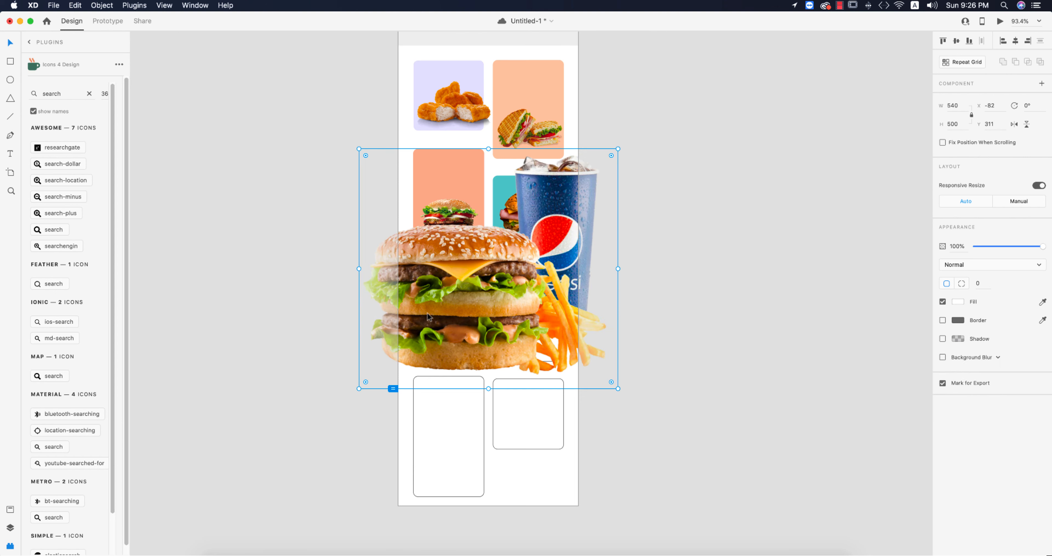
drag(358, 270, 523, 324)
Remove the border of the burger meal card and fill it with a blue sampled from the drink cup.
click(515, 264)
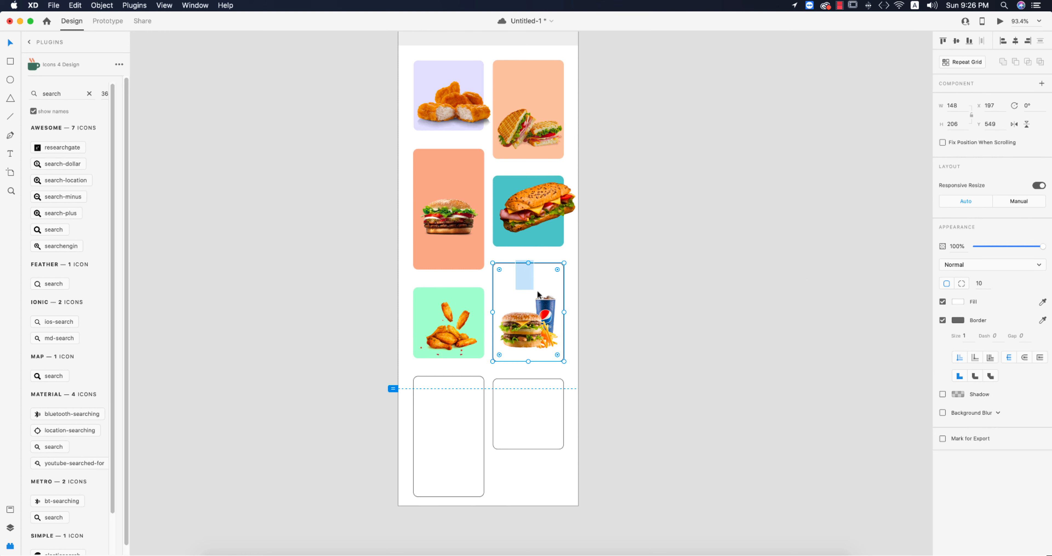
click(942, 321)
click(1043, 302)
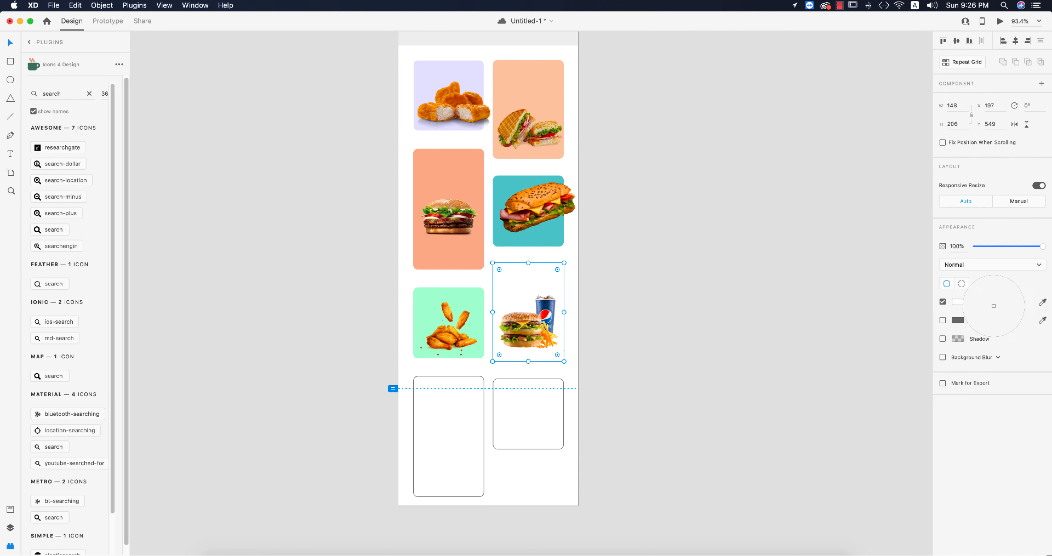
click(555, 315)
click(659, 331)
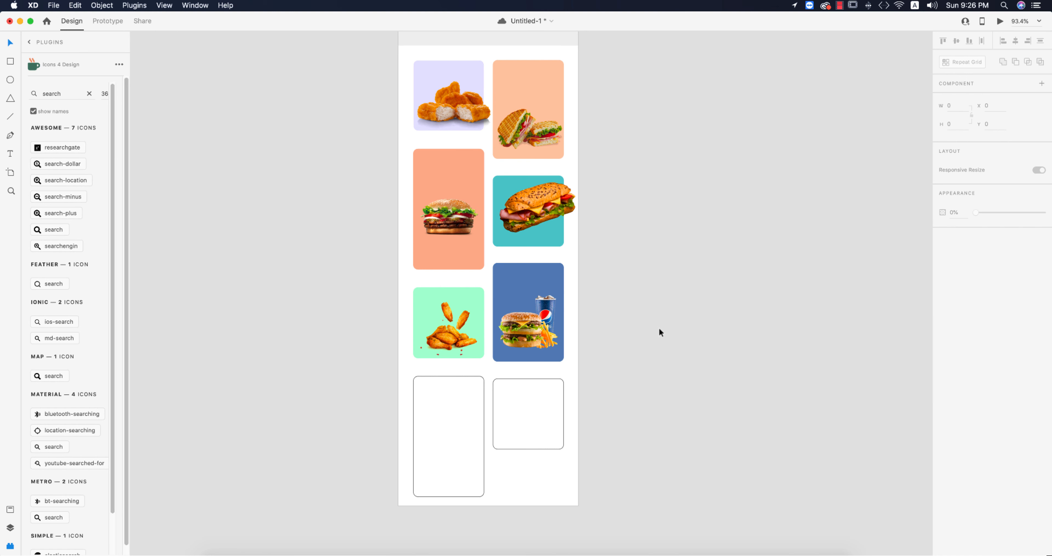
Import the bacon burger image kisspng-hambur...053.png for the tall empty card below the chicken wings.
click(479, 429)
click(53, 6)
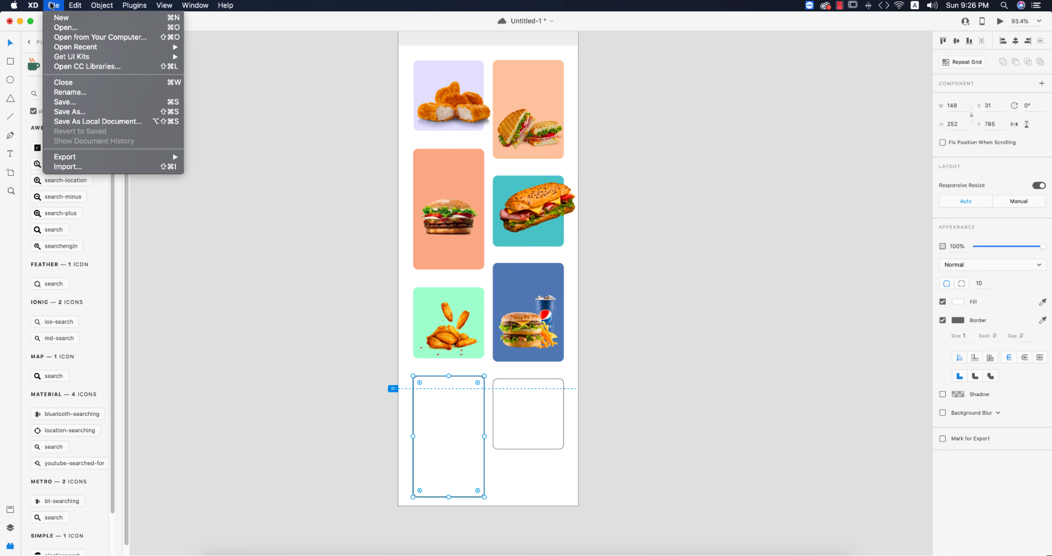
click(555, 231)
key(super+shift+i)
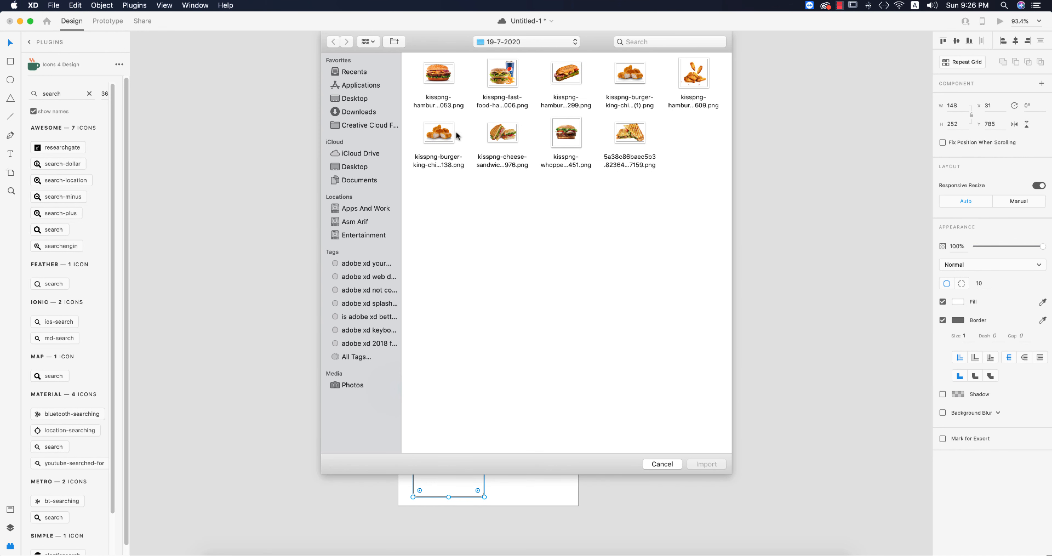
click(443, 83)
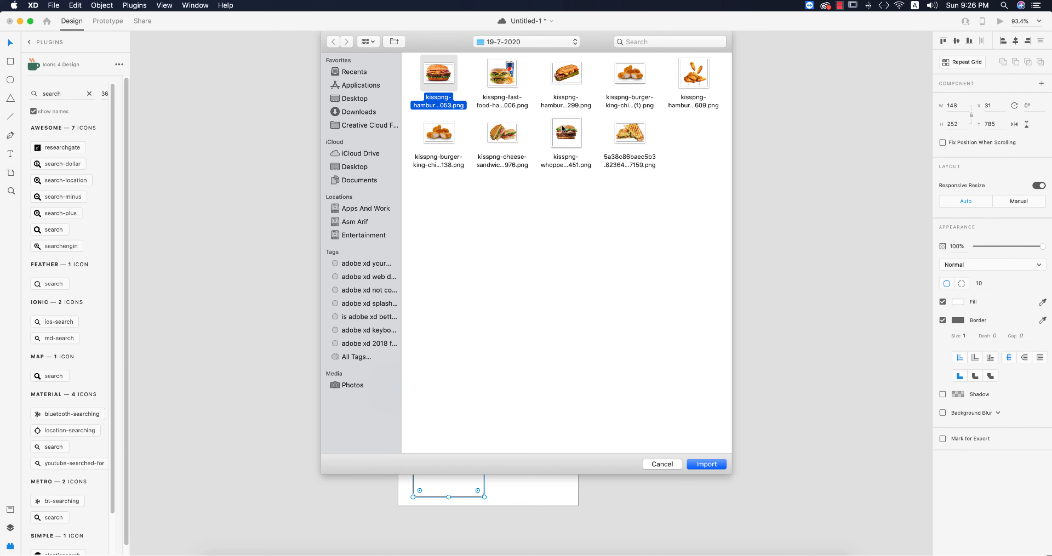
double_click(443, 75)
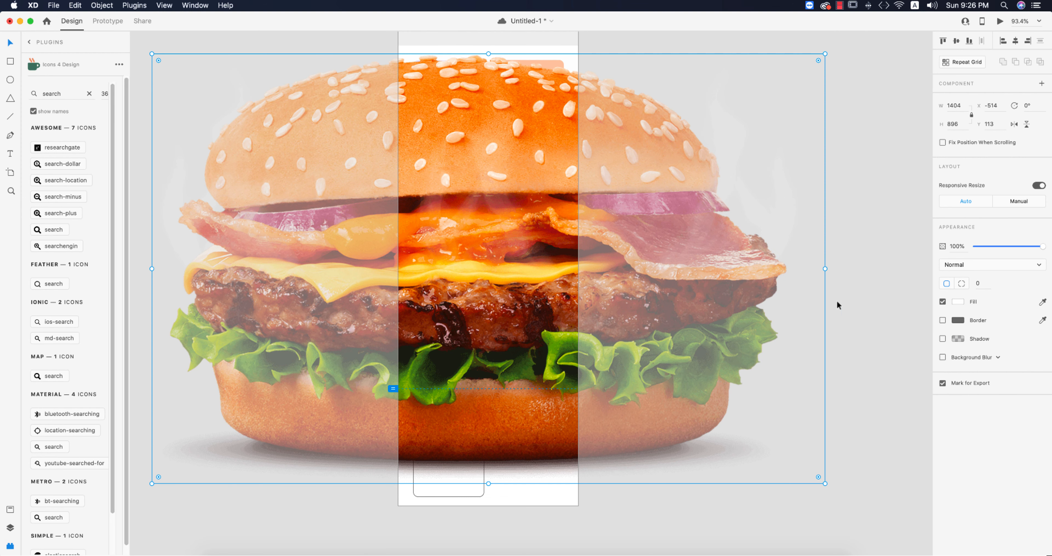
Scale the bacon burger down to about 163 × 104 and place it low on the tall empty card, slightly overhanging its right edge.
drag(825, 484, 327, 131)
drag(221, 96, 479, 438)
drag(528, 470, 469, 468)
Remove the bacon burger card's border, fill it with an orange sampled from the image, and nudge the burger slightly right.
click(445, 376)
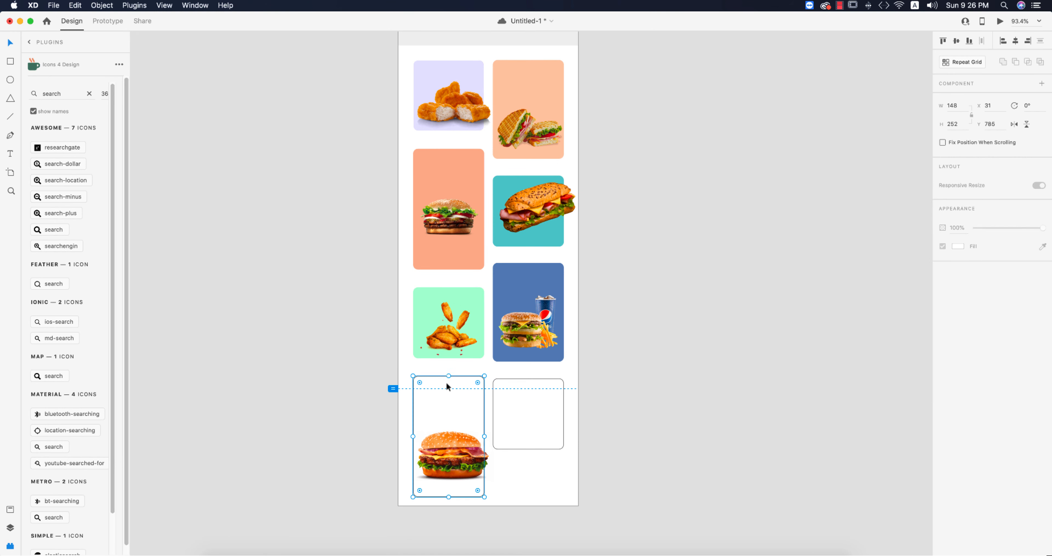
click(943, 321)
click(1043, 302)
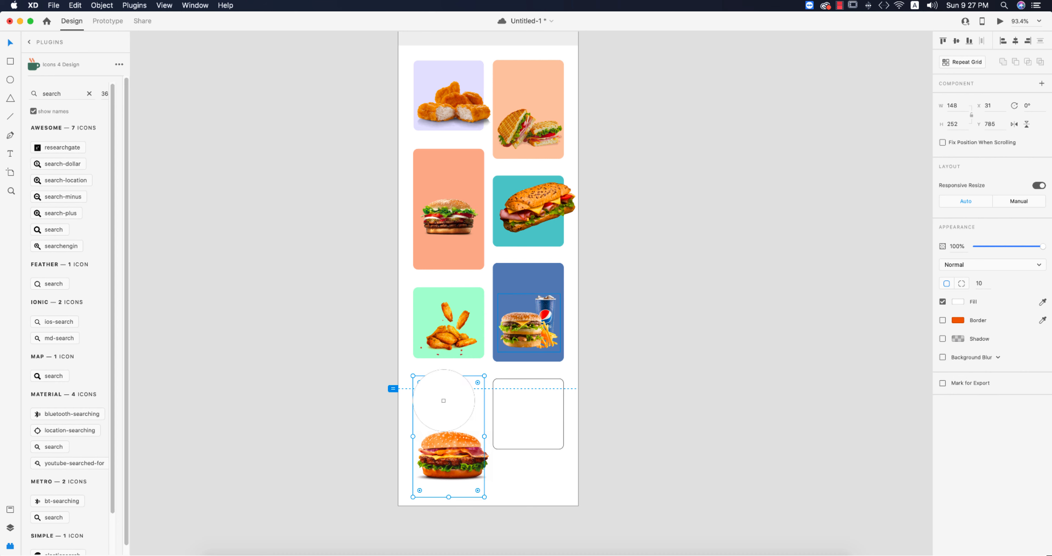
click(427, 448)
click(651, 433)
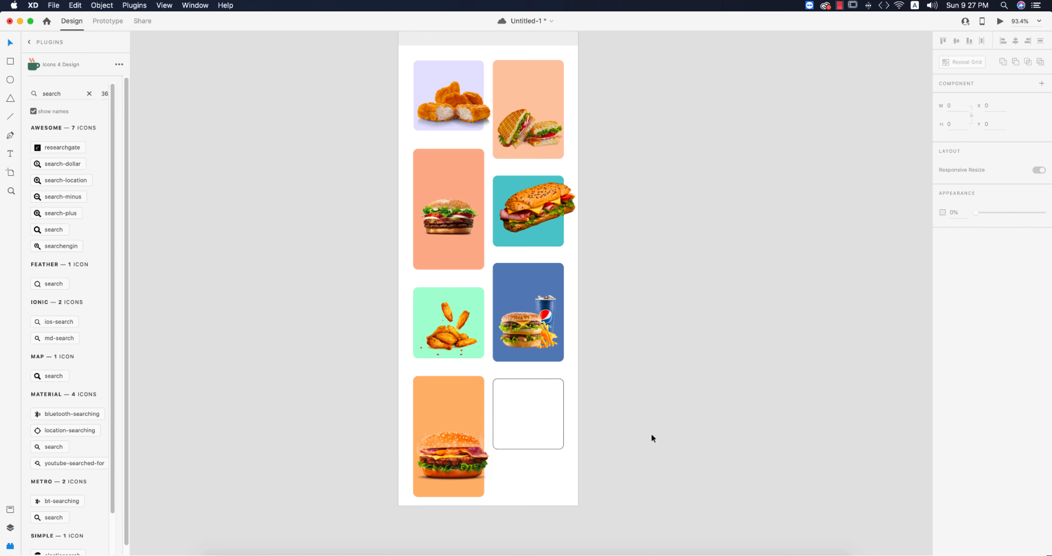
click(467, 461)
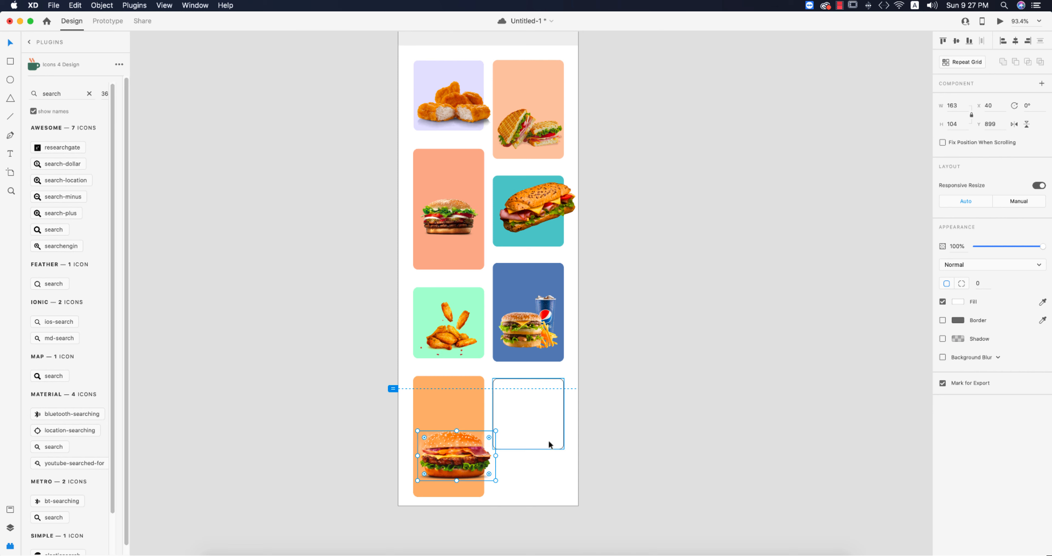
click(546, 448)
click(60, 9)
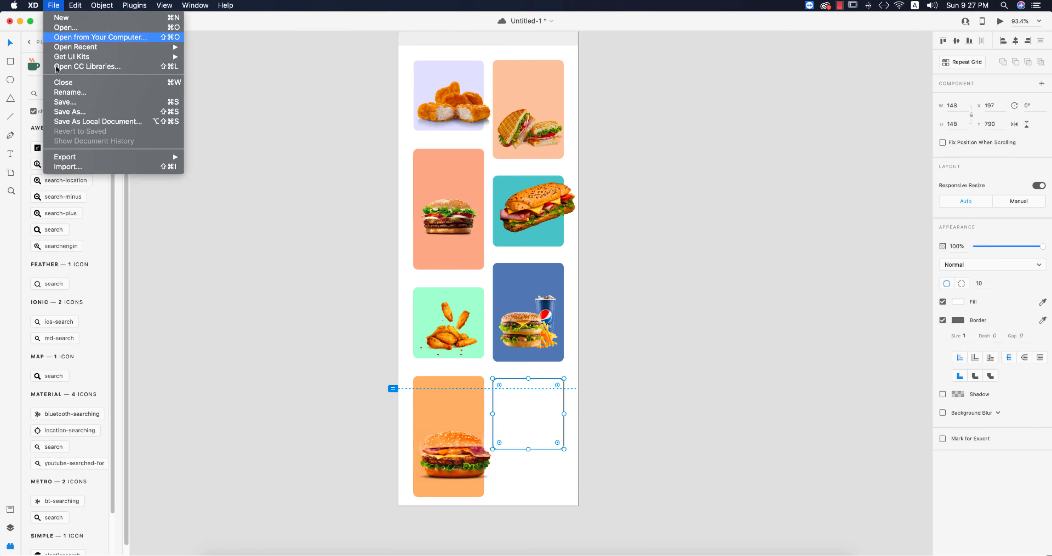
click(82, 165)
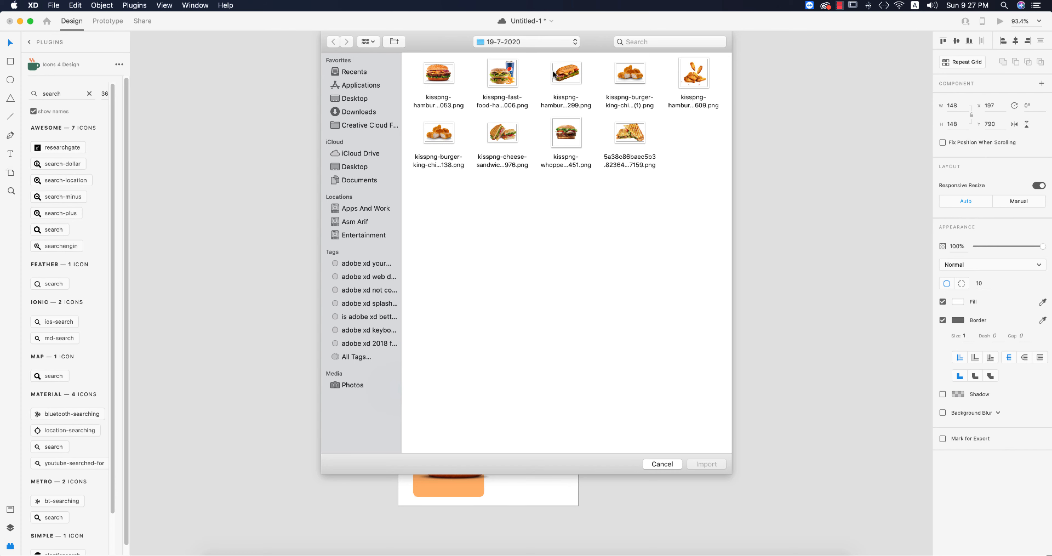
click(573, 76)
click(508, 136)
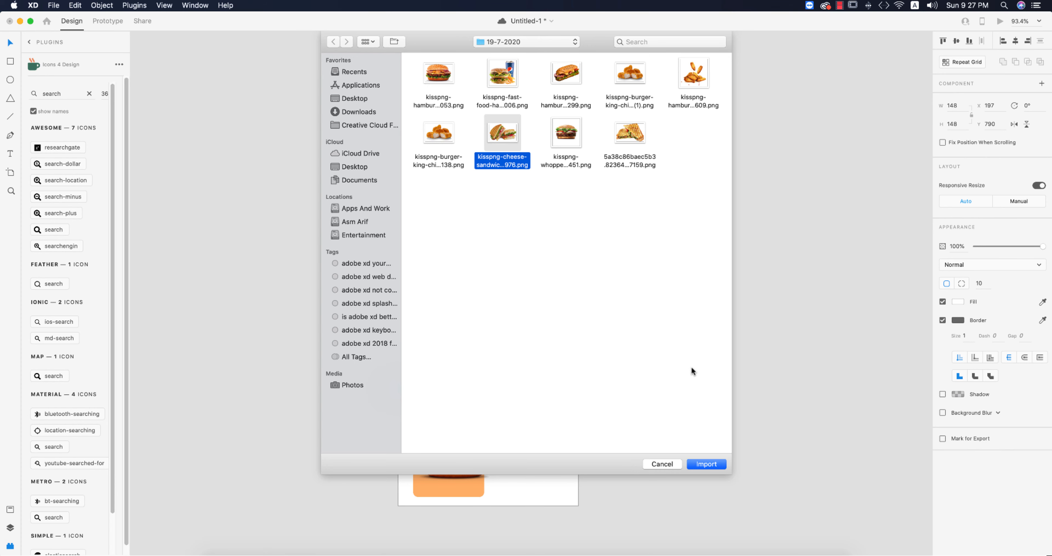
click(711, 463)
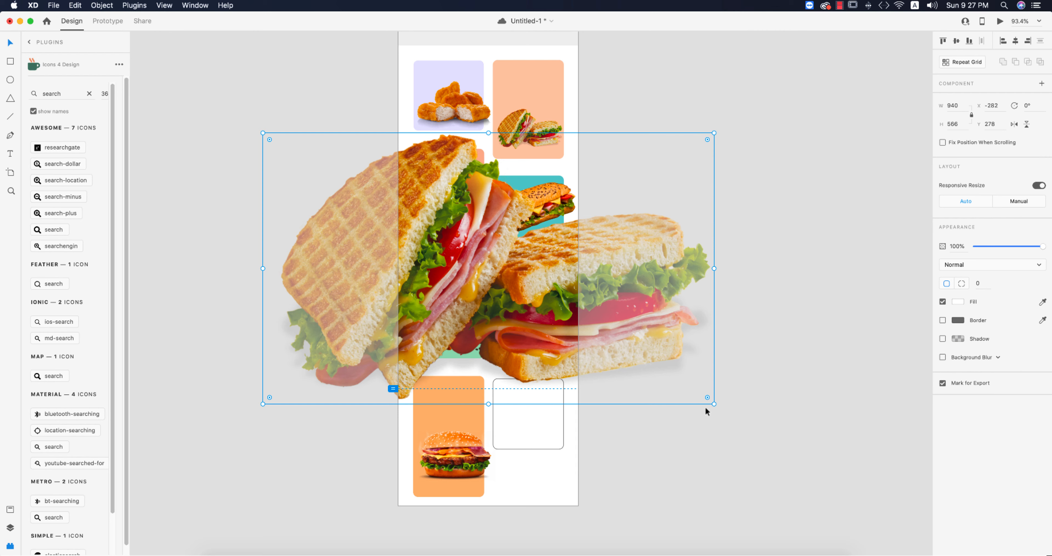
key(Delete)
Import the grilled sandwich image 5a38c86baec5b3.82364...7159.png and scale it down to about 208 × 136 beside the artboard.
click(56, 10)
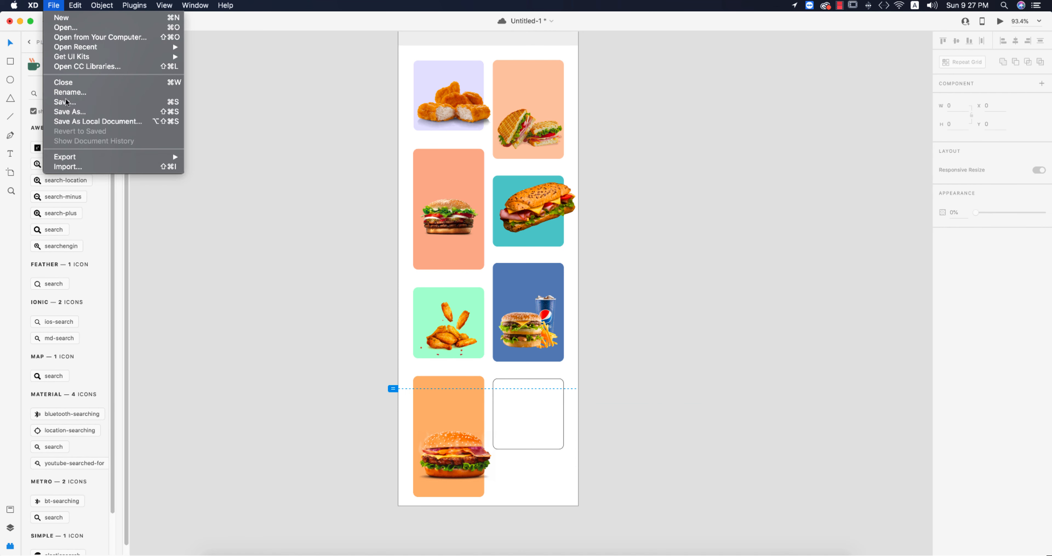
click(650, 148)
key(shift+super+i)
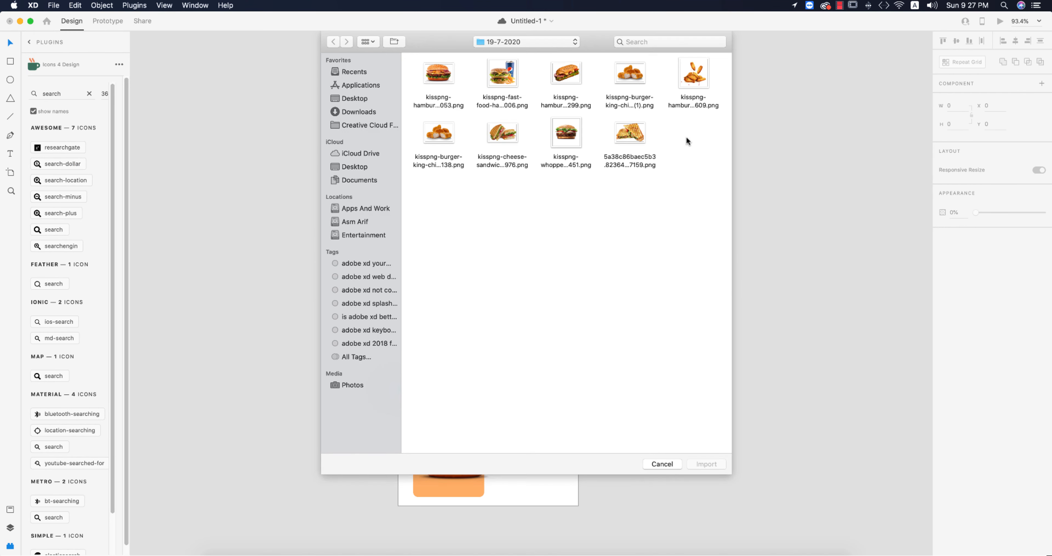
double_click(639, 137)
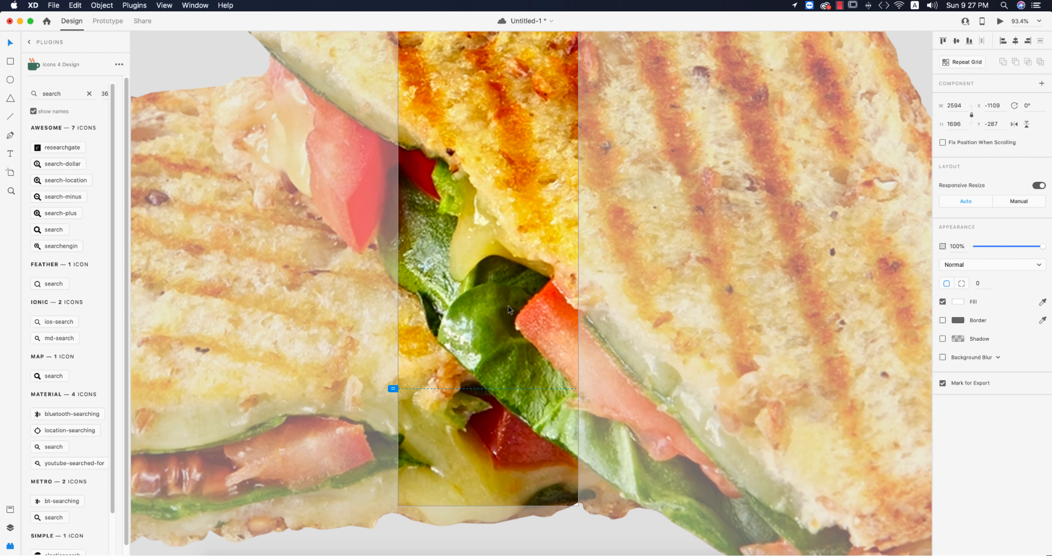
key(super+0)
drag(373, 299, 618, 299)
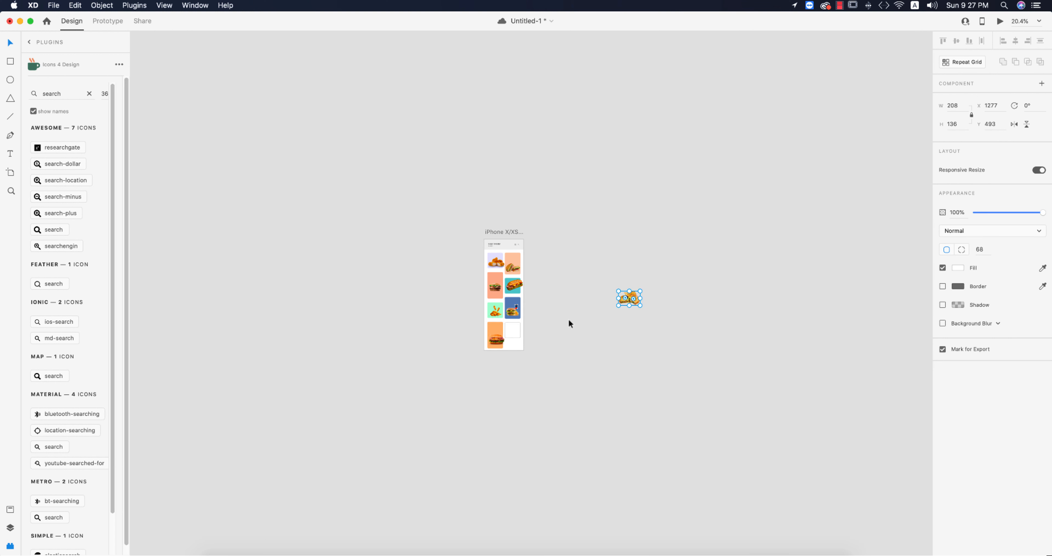
Move the grilled sandwich onto the last empty square card and scale it down to fit inside the card.
scroll(627, 303, down, 3)
scroll(627, 302, up, 10)
scroll(627, 303, left, 10)
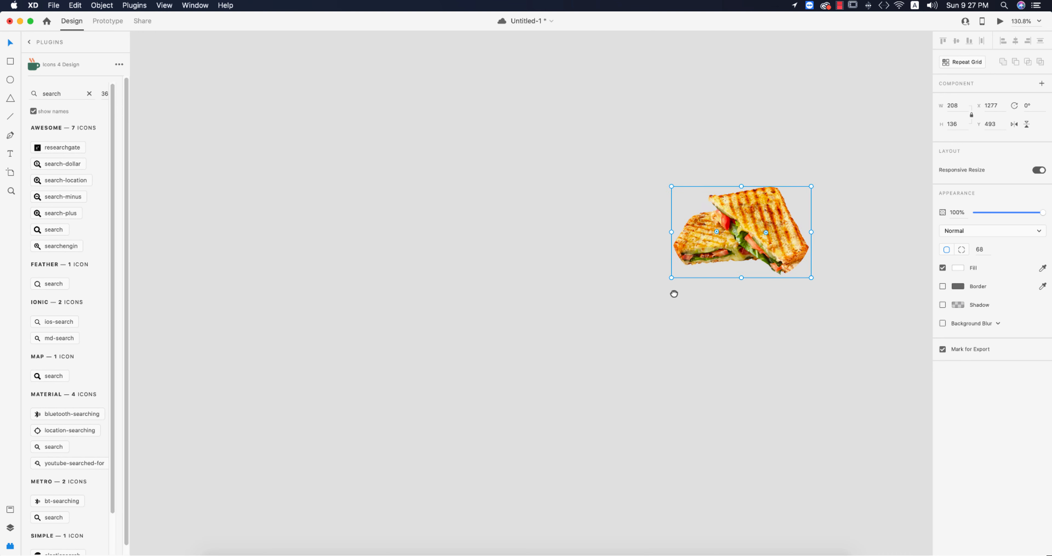
scroll(637, 364, down, 5)
drag(723, 302, 380, 394)
scroll(367, 391, up, 8)
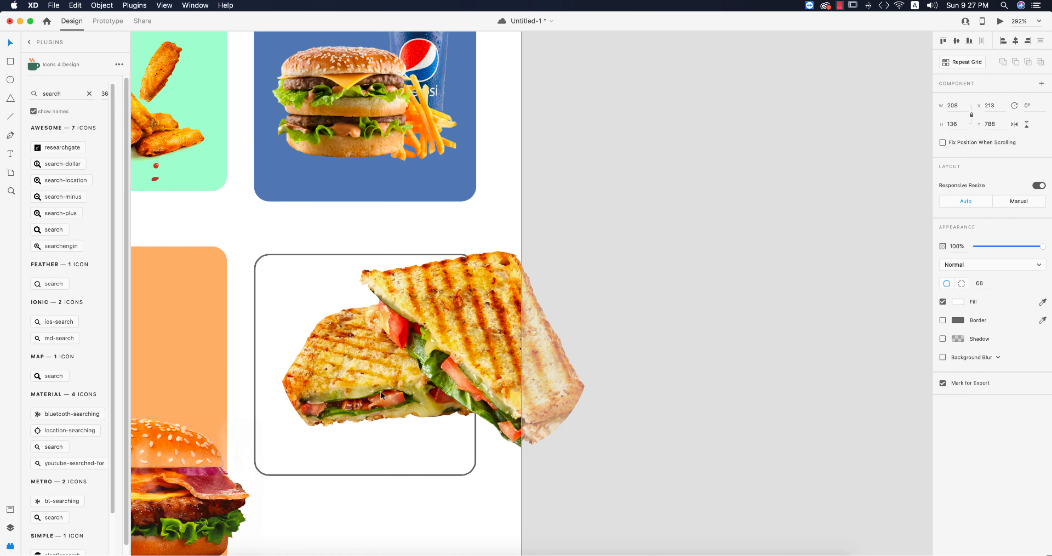
drag(590, 352, 408, 381)
Remove the border of the grilled sandwich card and fill it with a khaki colour sampled from the sandwich.
drag(382, 242, 388, 267)
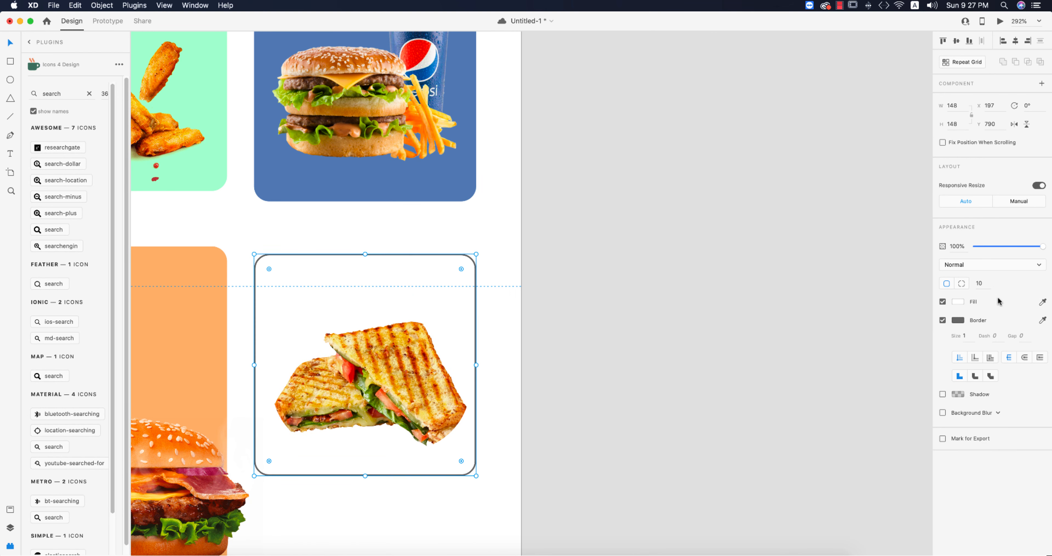
click(943, 320)
click(1043, 302)
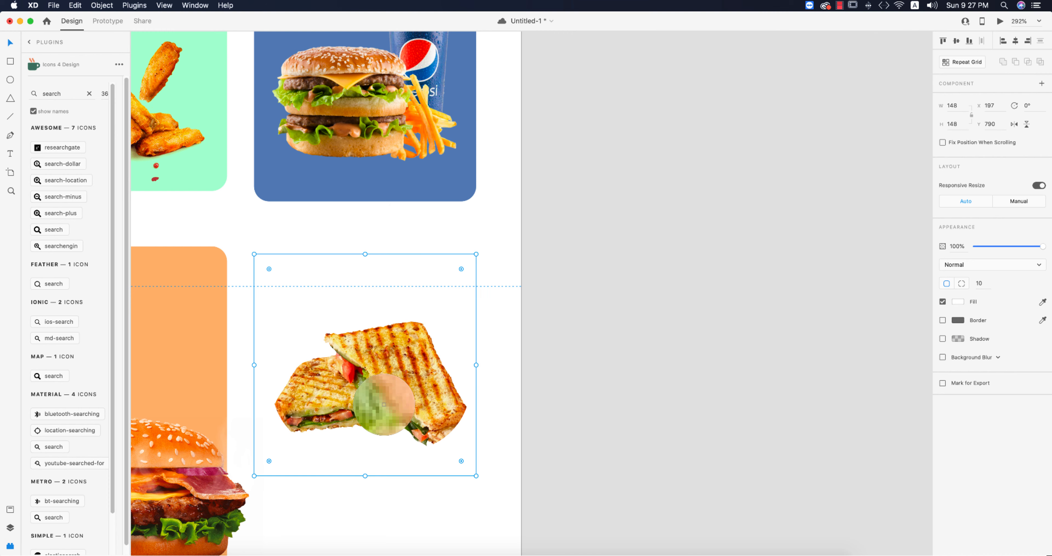
click(383, 405)
click(567, 406)
key(cmd+0)
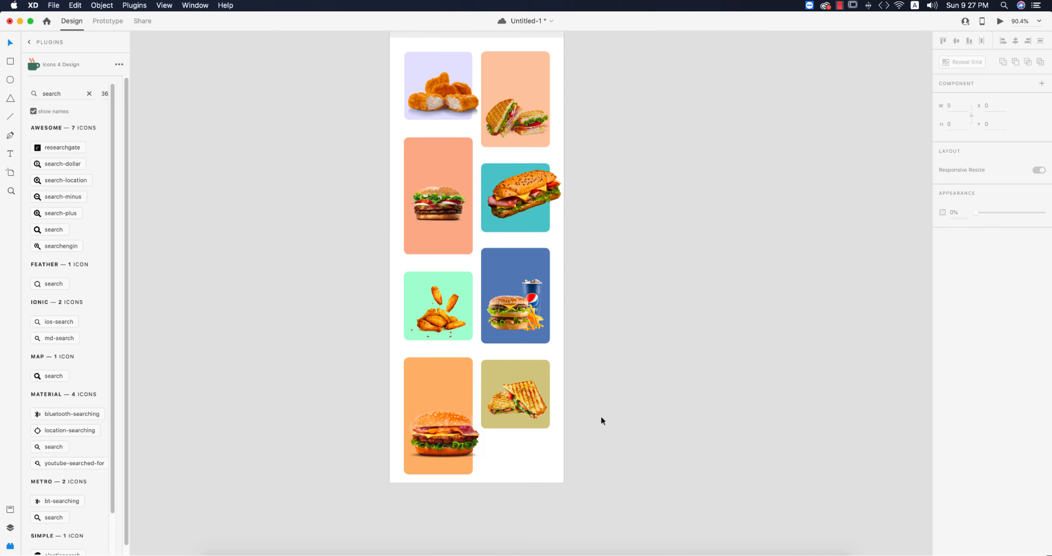
Duplicate the finished fast food artboard and place the copy to the right of the original.
scroll(601, 415, down, 5)
drag(655, 404, 489, 239)
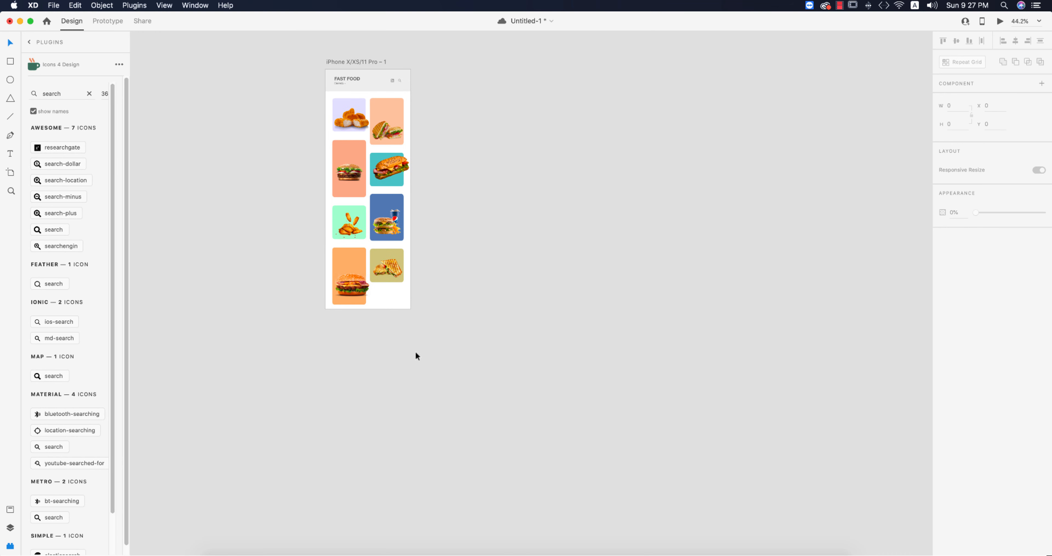
drag(443, 342, 455, 364)
alt+drag(385, 86, 503, 87)
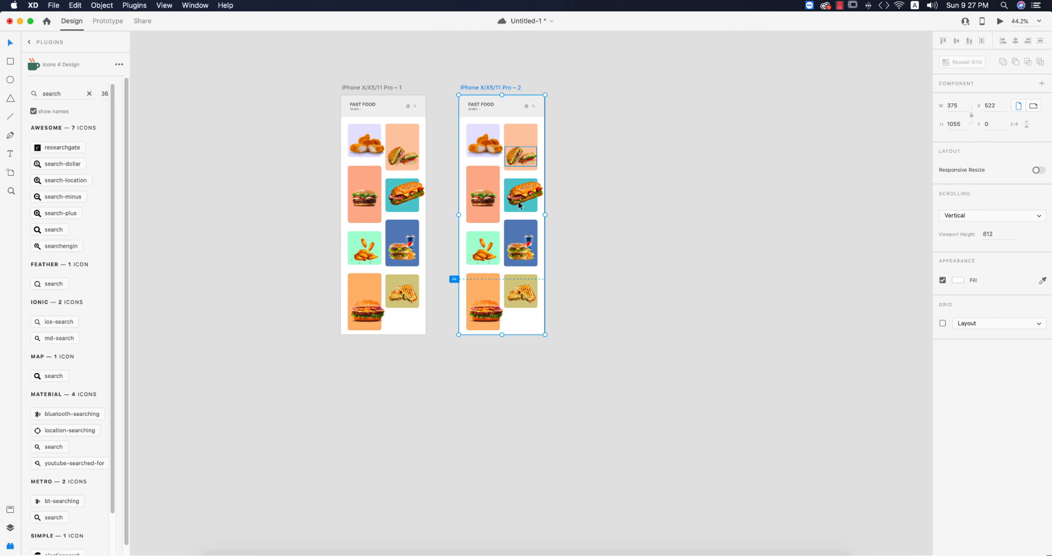
click(573, 380)
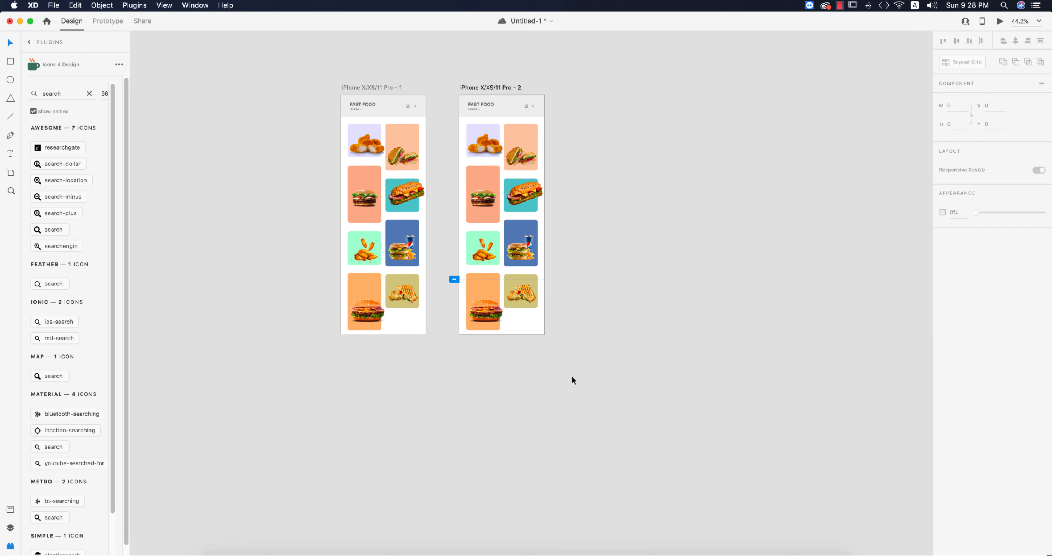
Delete all food cards from the duplicated artboard and shorten the artboard to its viewport height line.
drag(443, 144, 584, 422)
key(Delete)
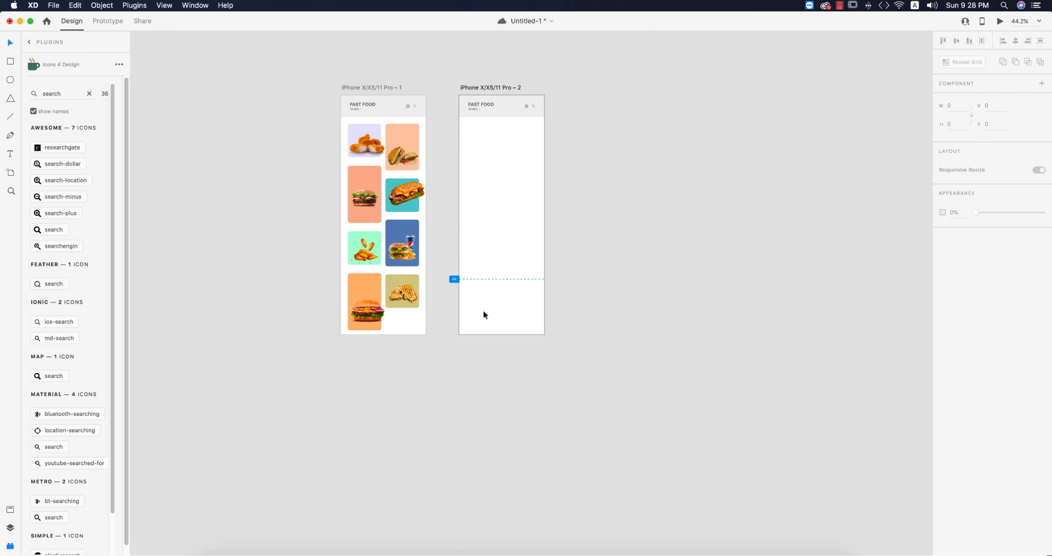
click(476, 87)
drag(502, 334, 507, 279)
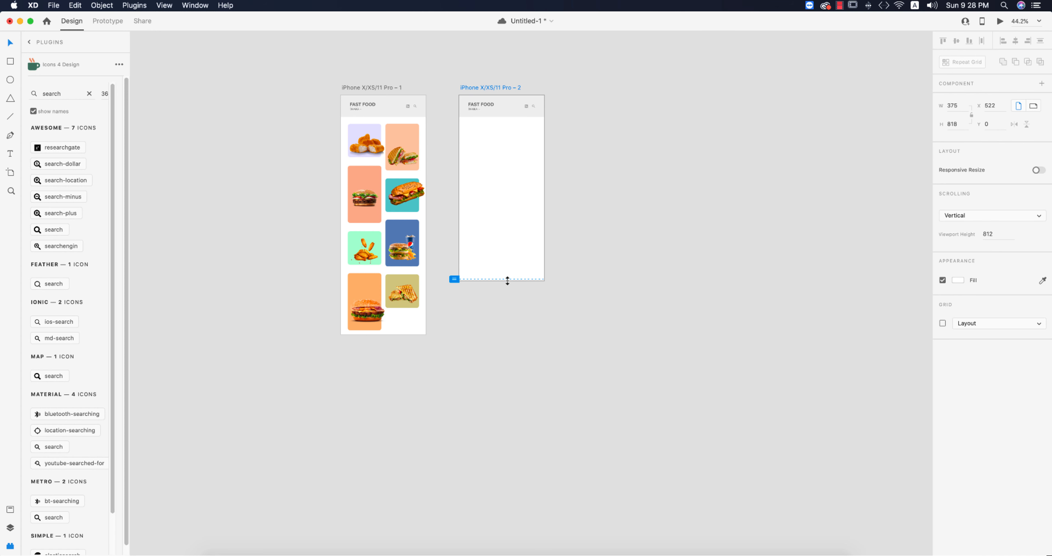
click(513, 312)
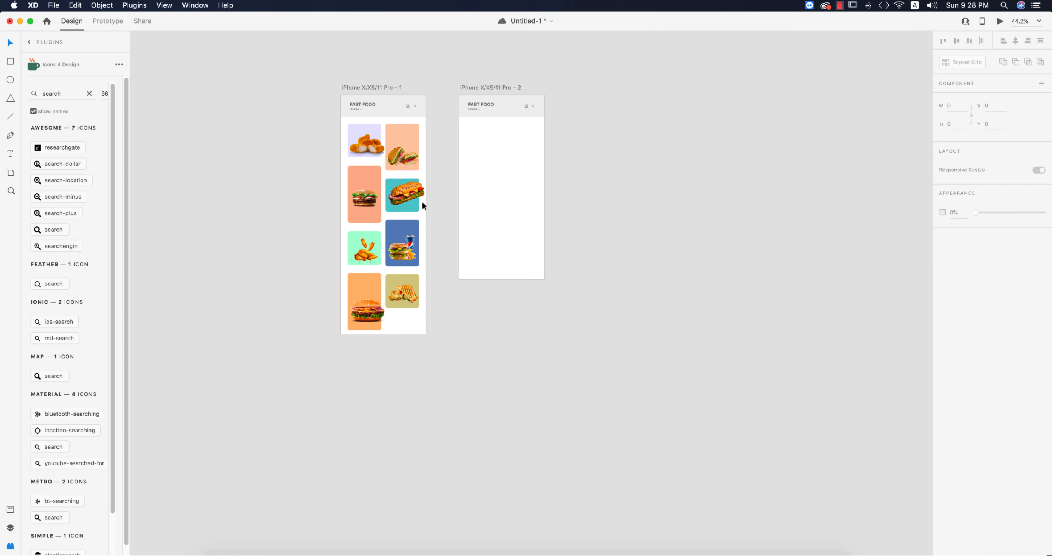
Copy the orange bacon burger card with its image onto the second artboard, just below the header at the left edge.
drag(332, 303, 358, 277)
click(447, 365)
drag(367, 314, 479, 158)
click(566, 174)
Delete the FAST FOOD title text and the grey header background from the second artboard.
click(486, 104)
key(Delete)
click(487, 110)
key(Delete)
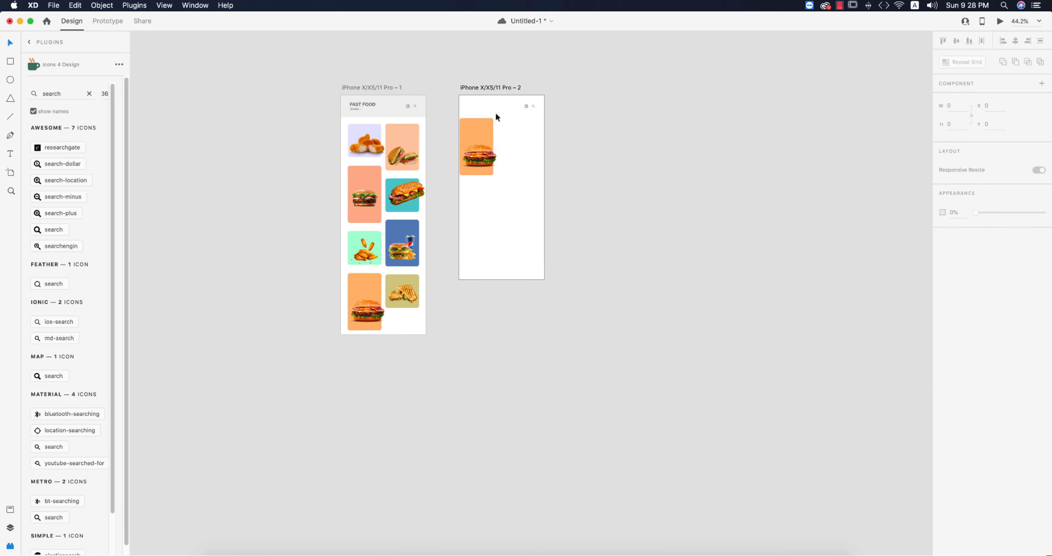
Resize the orange card to about 201 × 825 so it fills the second artboard's right half, and send it behind the other objects.
click(480, 128)
drag(493, 177, 582, 287)
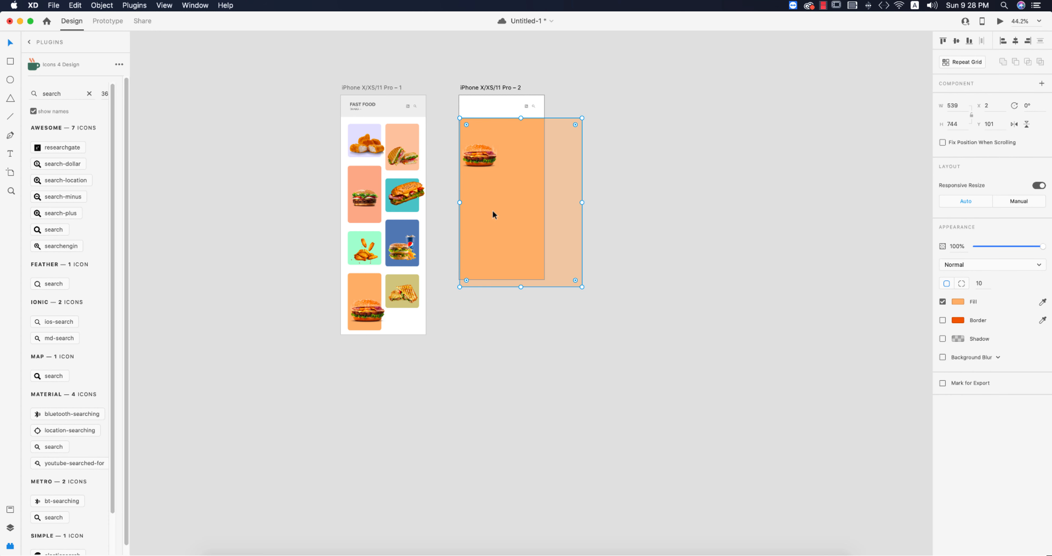
drag(464, 202, 503, 202)
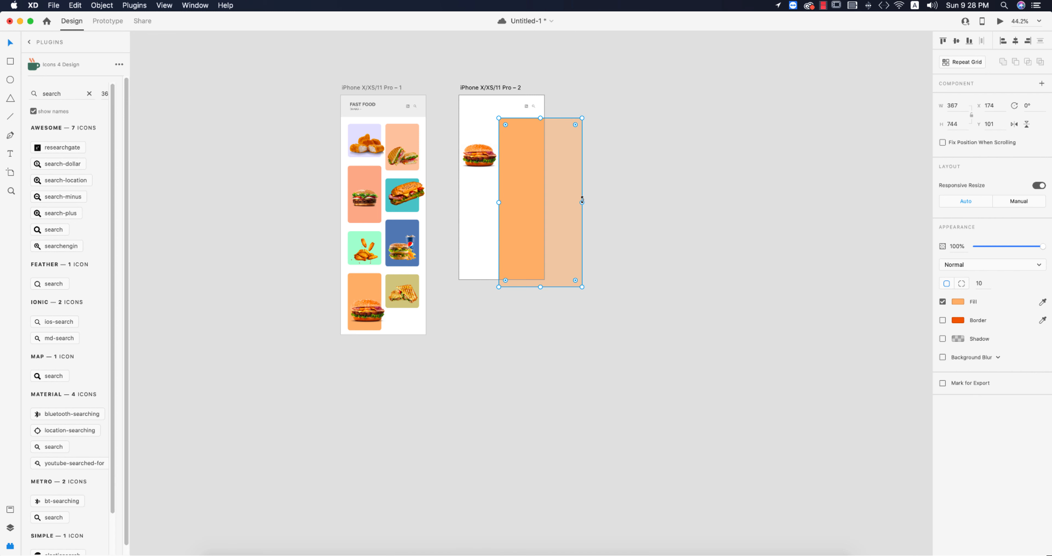
drag(581, 202, 545, 202)
drag(519, 287, 522, 282)
drag(524, 118, 526, 92)
scroll(526, 92, down, 3)
scroll(526, 91, up, 5)
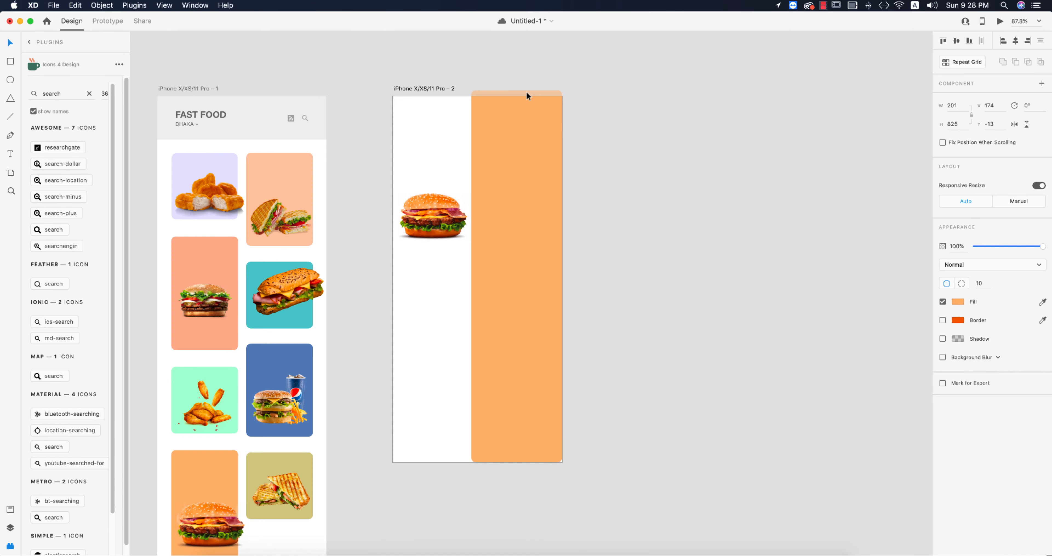
key(super+shift+bracketleft)
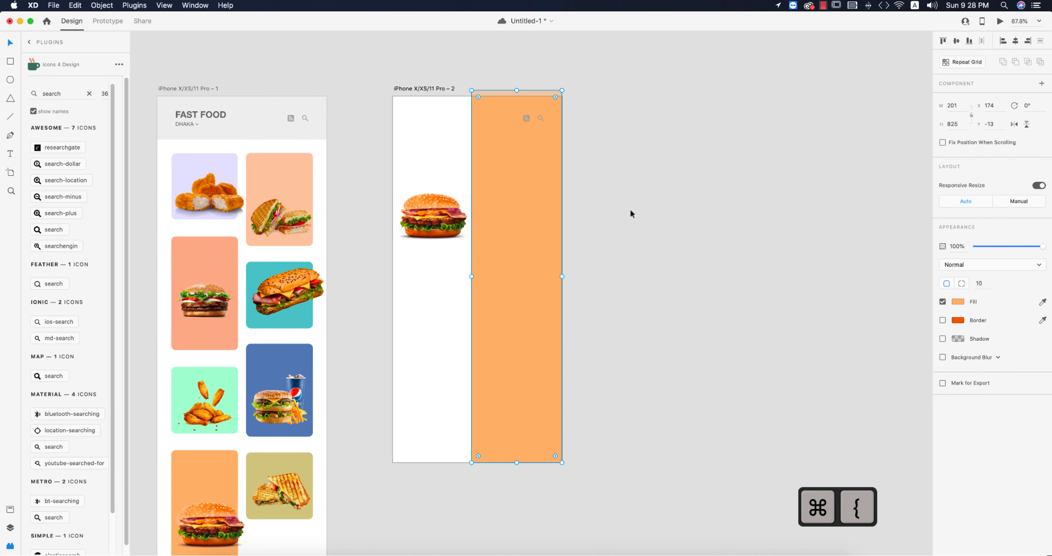
click(631, 210)
Recolour the header icons on the orange panel to near-white (#FBECEC).
click(529, 118)
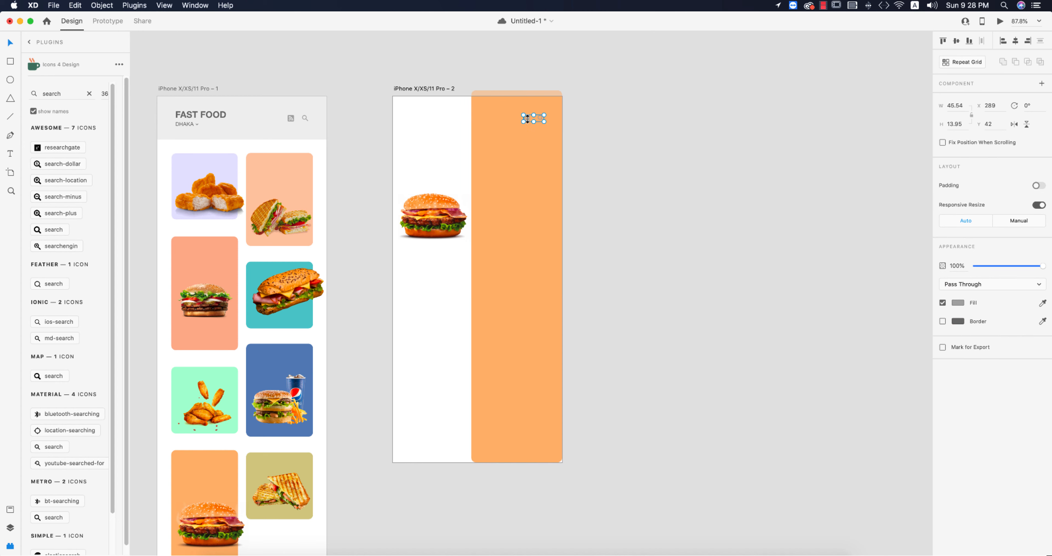
click(958, 302)
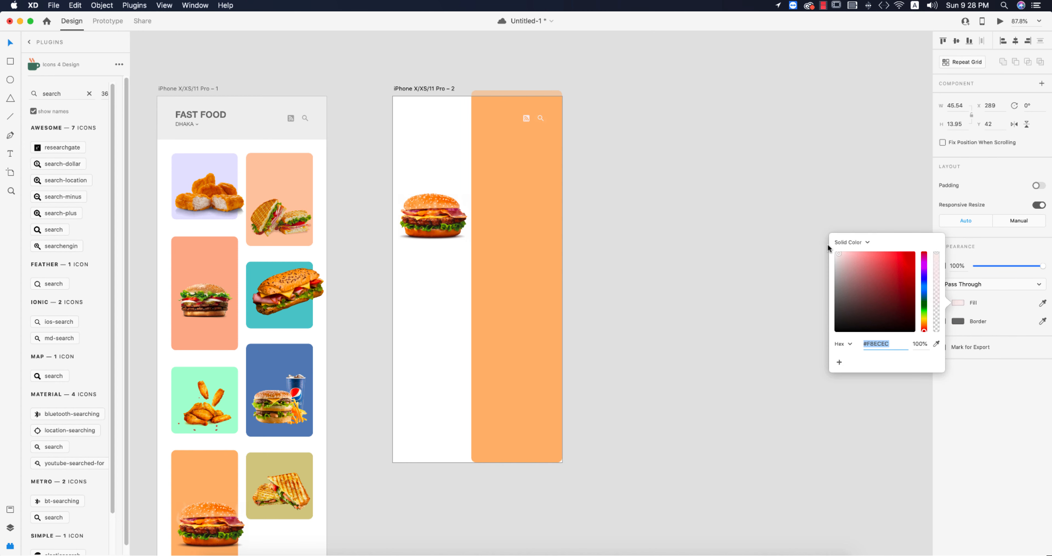
click(647, 213)
Enlarge the burger image to about 368 × 235 across the artboard's middle and shift the orange panel to Y -6 to cover the full height.
drag(446, 216, 566, 424)
drag(482, 267, 482, 282)
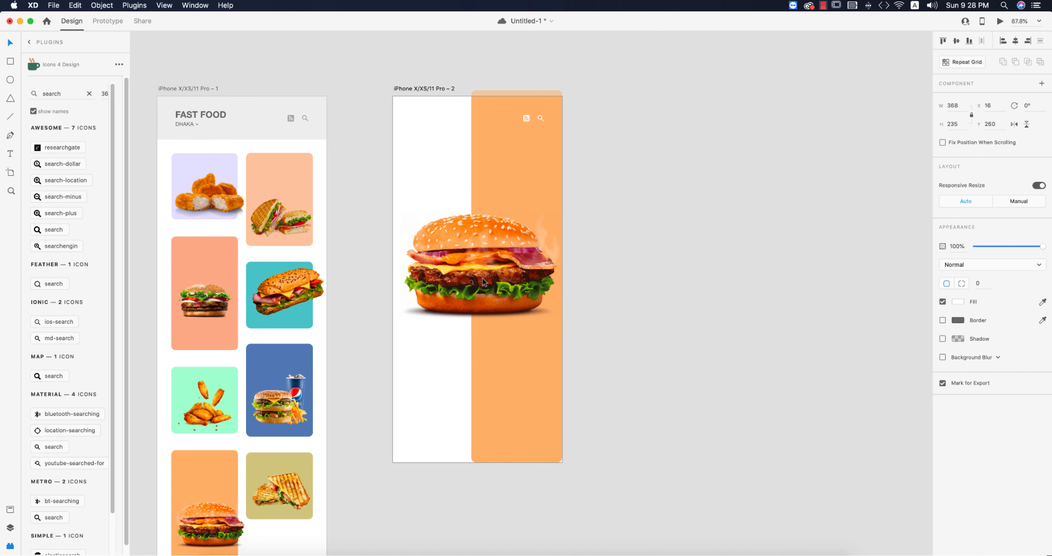
click(489, 141)
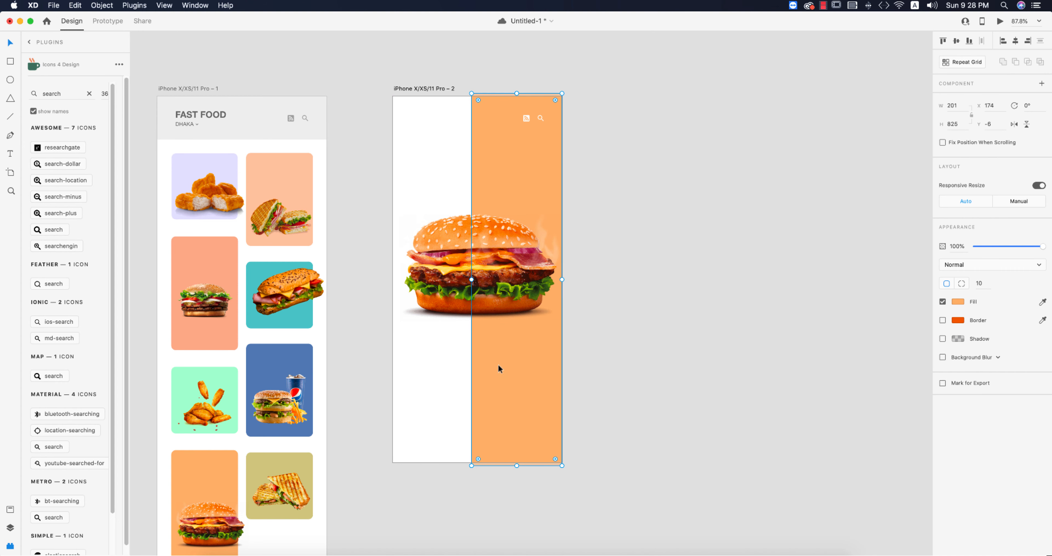
click(710, 375)
scroll(694, 347, down, 2)
scroll(694, 347, left, 4)
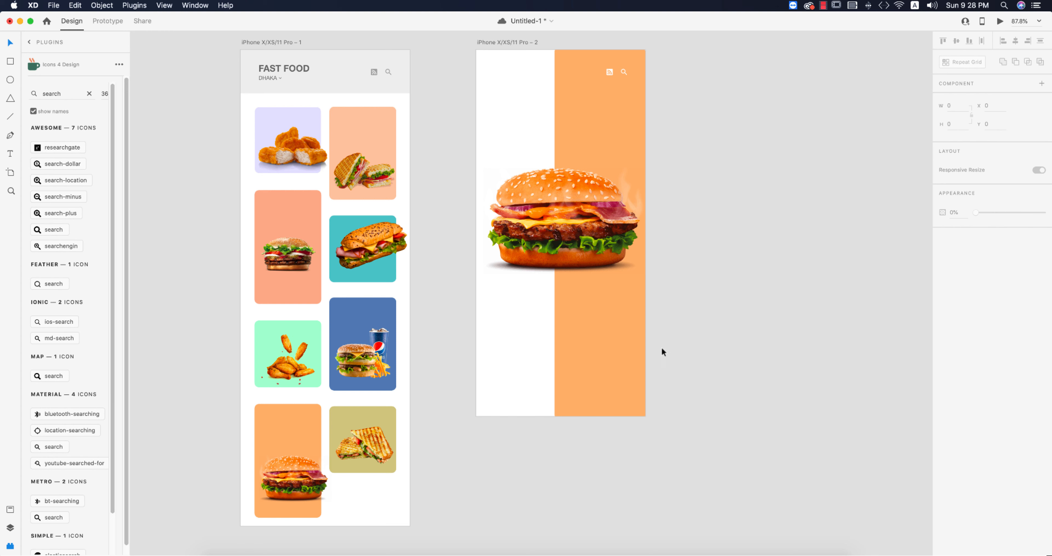
Draw a white pill-shaped button of about 162 × 55 with corner radius 28 below the burger, without a border and with a shadow.
click(591, 339)
click(743, 386)
mouse_move(521, 338)
mouse_down()
mouse_move(594, 363)
mouse_move(581, 350)
mouse_up()
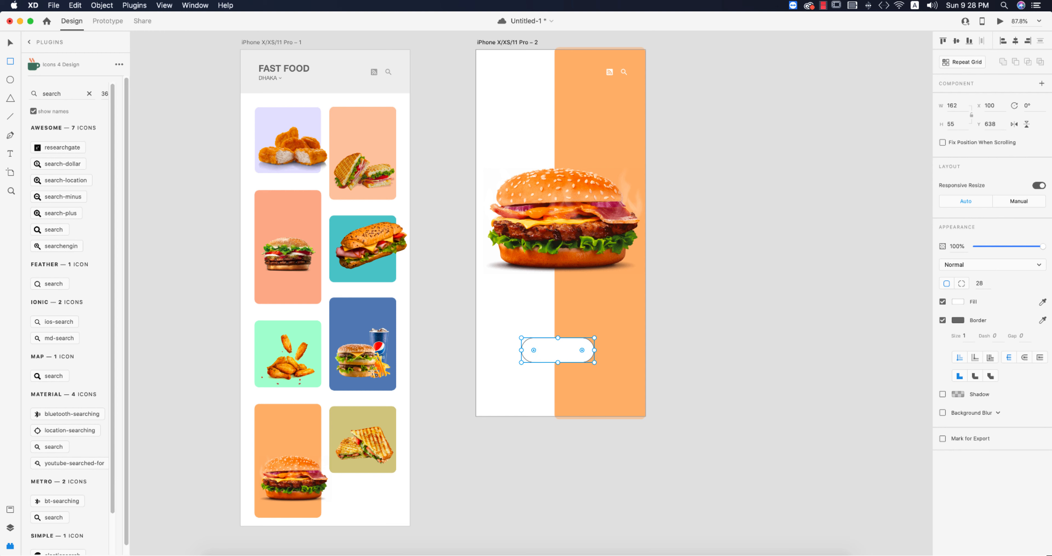
click(943, 321)
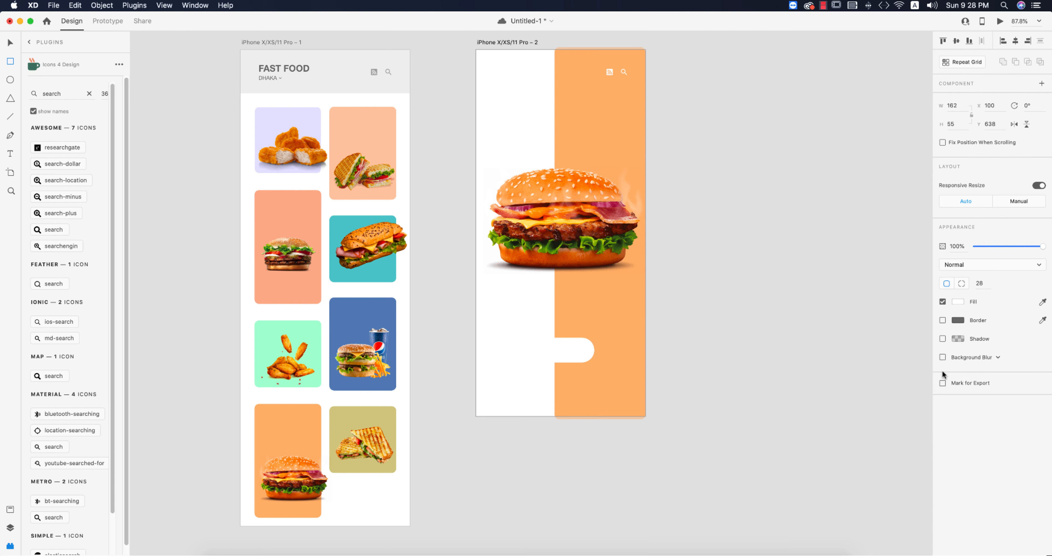
click(943, 339)
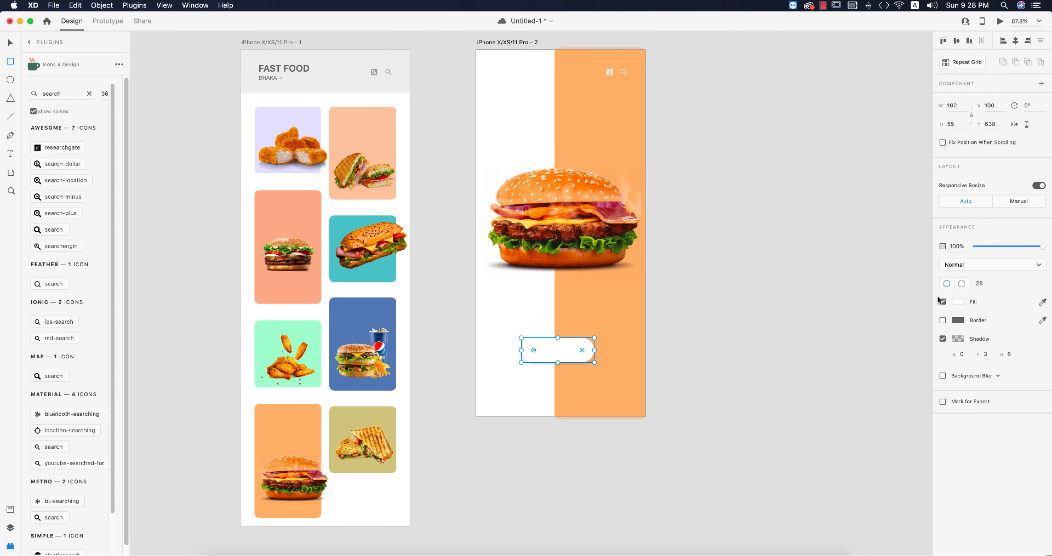
Add a bold size 20 "Buy now" label, place it on the white button and colour it grey (#959595).
click(712, 353)
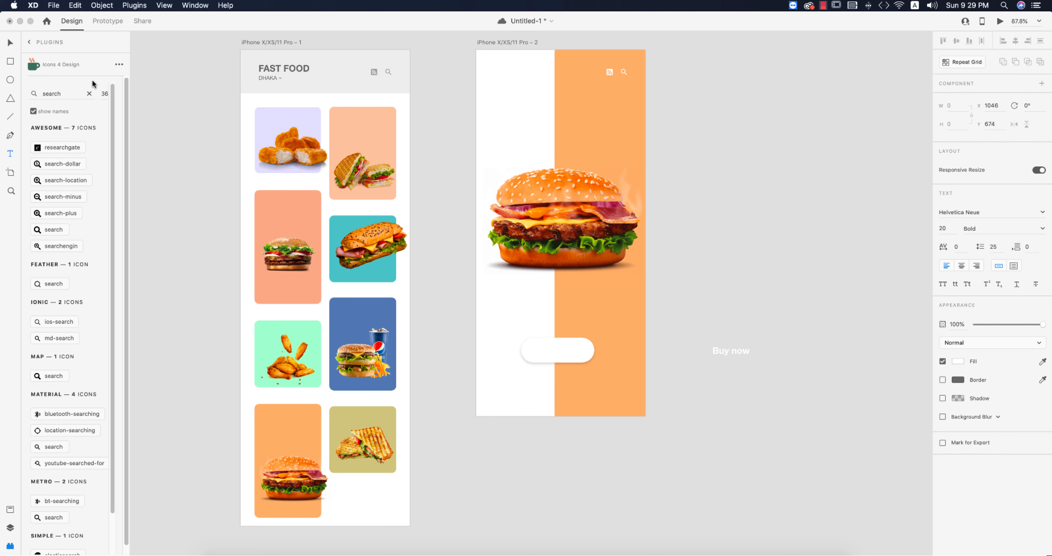
key(Escape)
click(957, 362)
drag(898, 340, 802, 318)
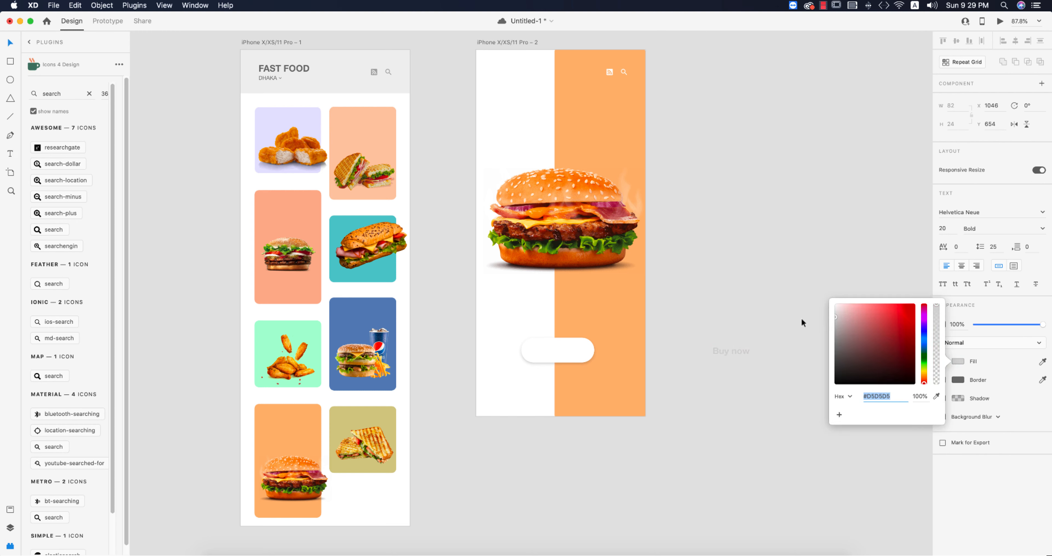
click(724, 335)
drag(728, 349, 555, 347)
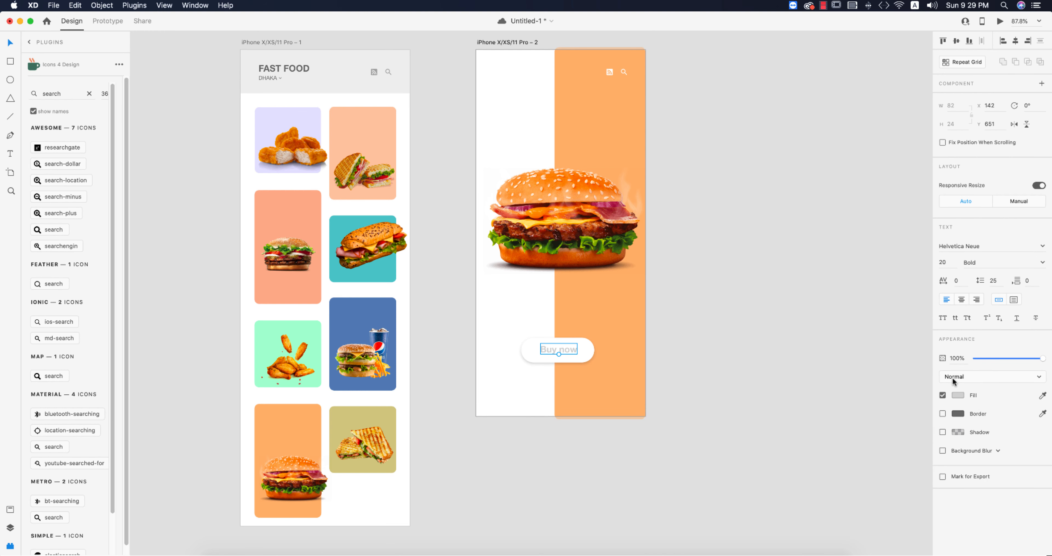
click(957, 395)
drag(839, 361, 821, 370)
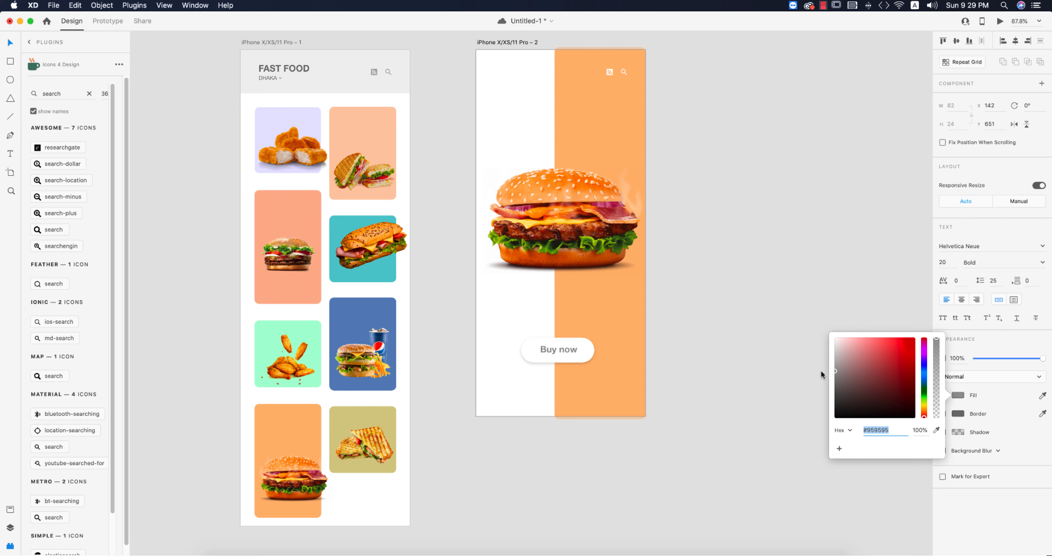
click(756, 384)
click(600, 289)
click(592, 242)
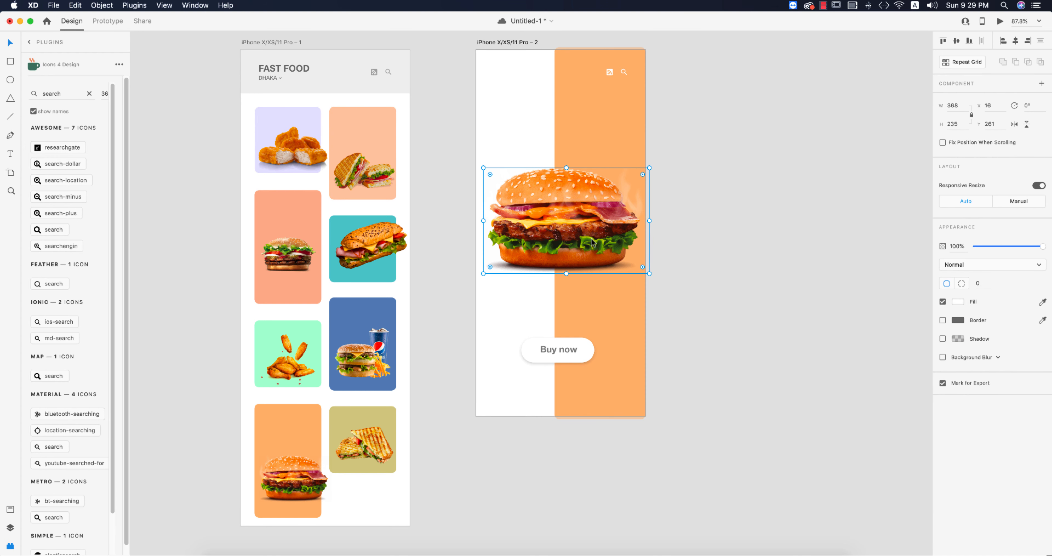
click(697, 305)
scroll(630, 326, up, 3)
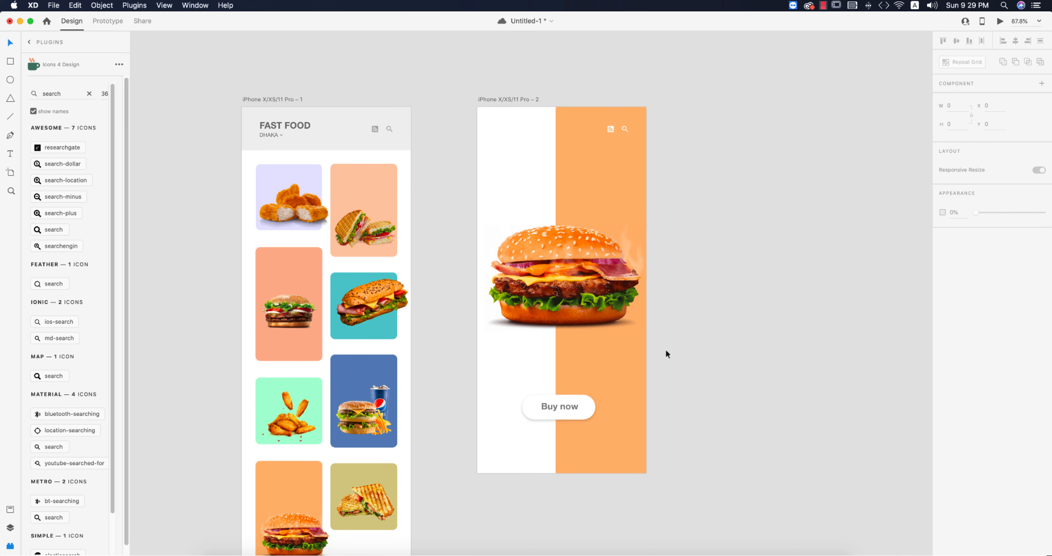
Duplicate the first FAST FOOD artboard, place the copy below the original and name it An-1.
scroll(666, 351, down, 5)
drag(703, 337, 576, 176)
drag(399, 87, 508, 318)
scroll(525, 335, down, 3)
double_click(423, 252)
text(an-1)
key(Return)
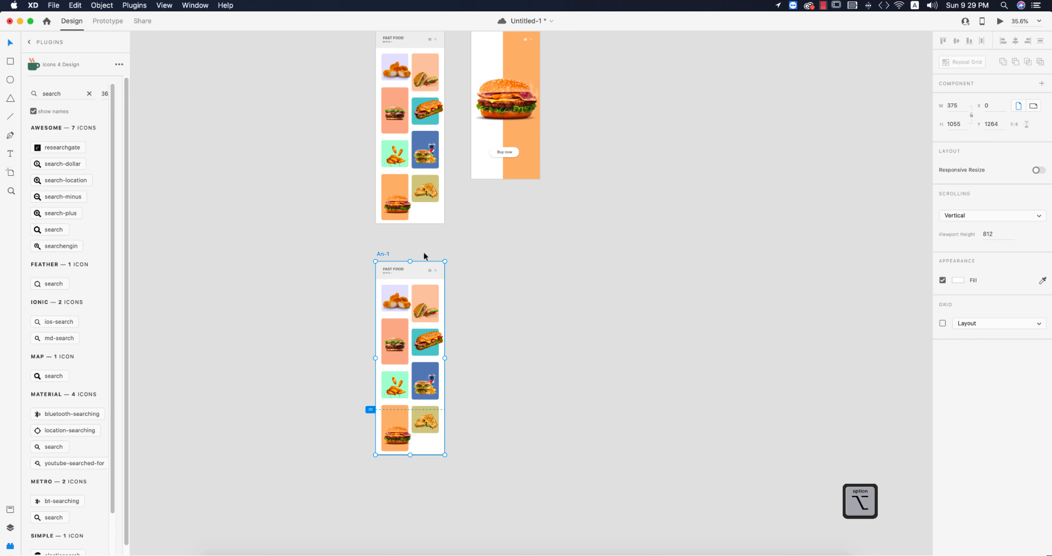
drag(387, 253, 465, 254)
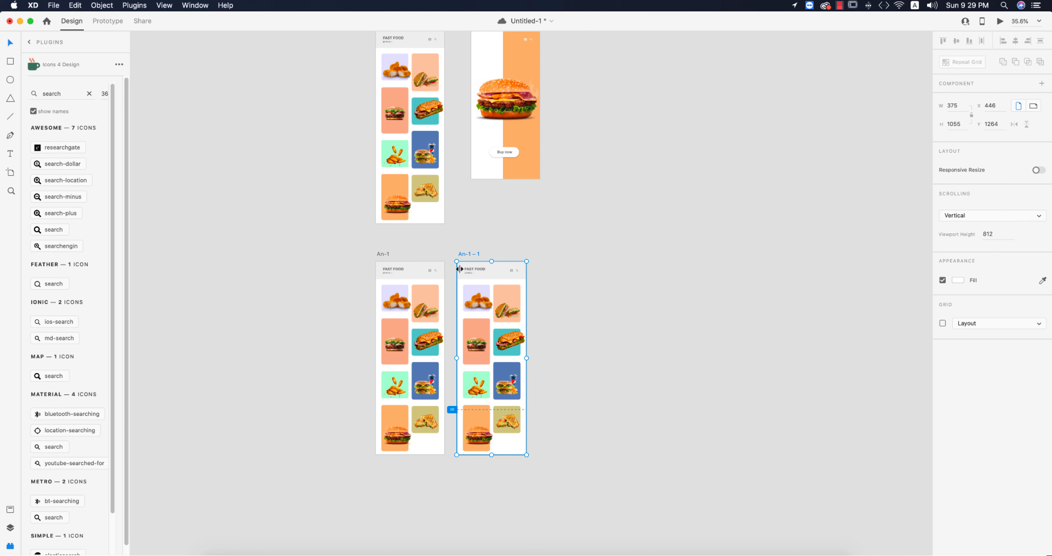
click(429, 448)
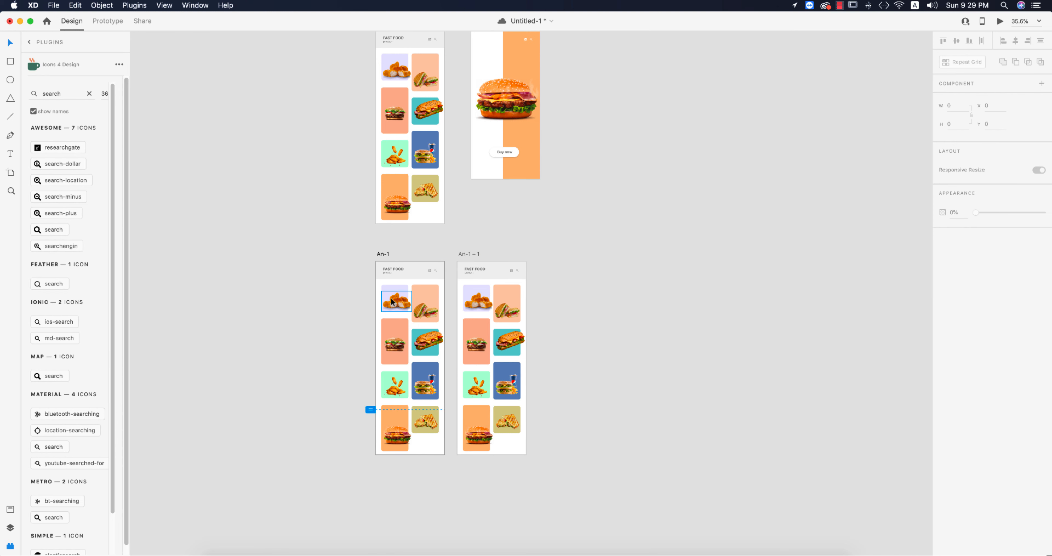
click(385, 253)
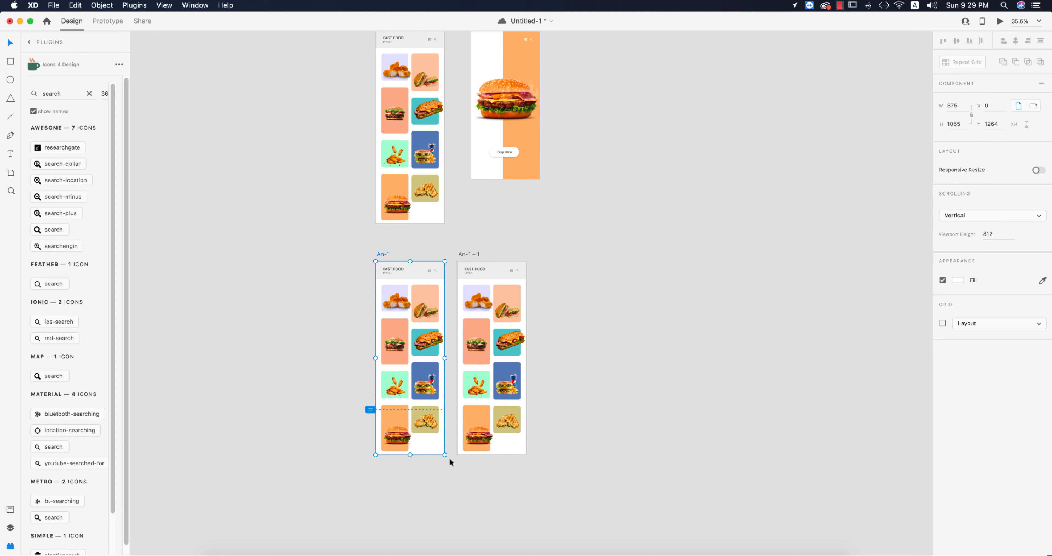
key(super+z)
Select all the food cards on the An-1 artboard and group them.
drag(355, 294, 446, 498)
key(super+g)
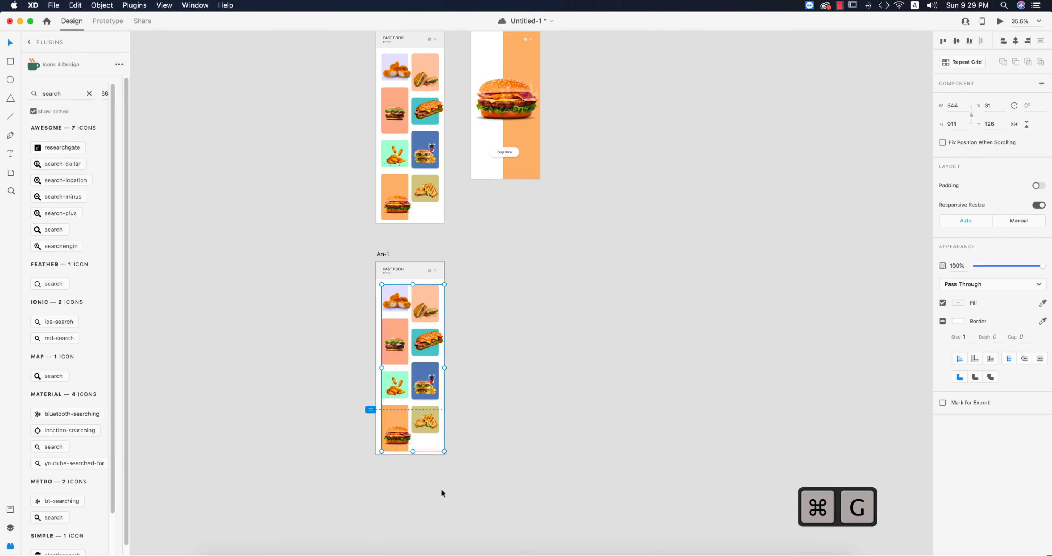
click(342, 412)
Shorten the An-1 artboard to its viewport height of 812, keeping the grouped food cards extending past the lower edge.
click(384, 255)
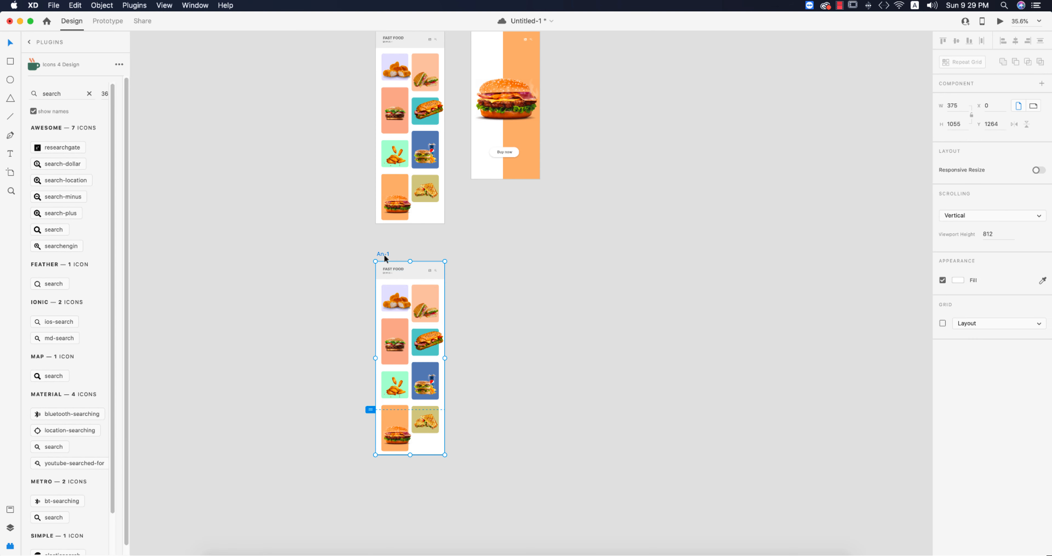
key(super+3)
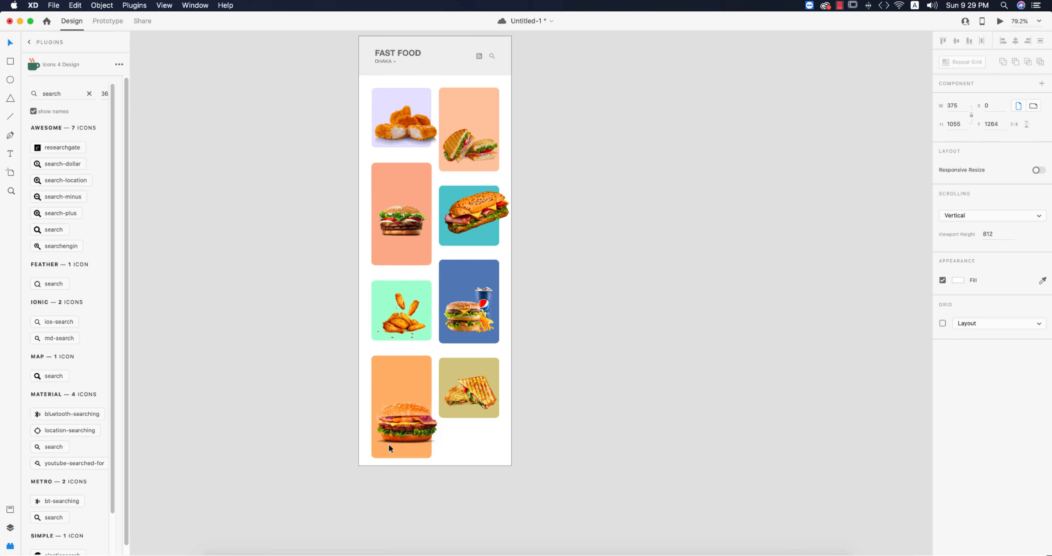
drag(556, 399, 578, 422)
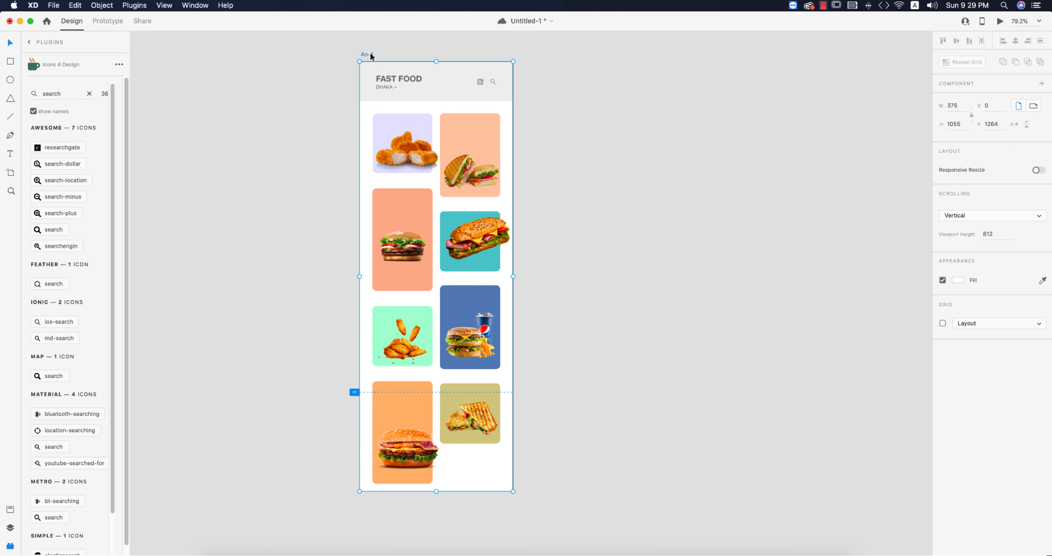
drag(435, 490, 435, 393)
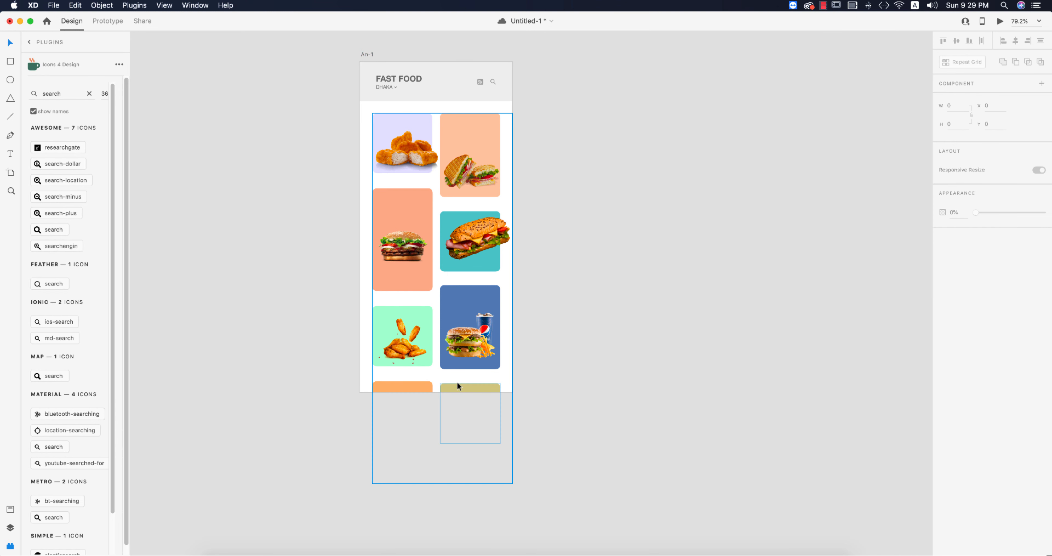
click(467, 385)
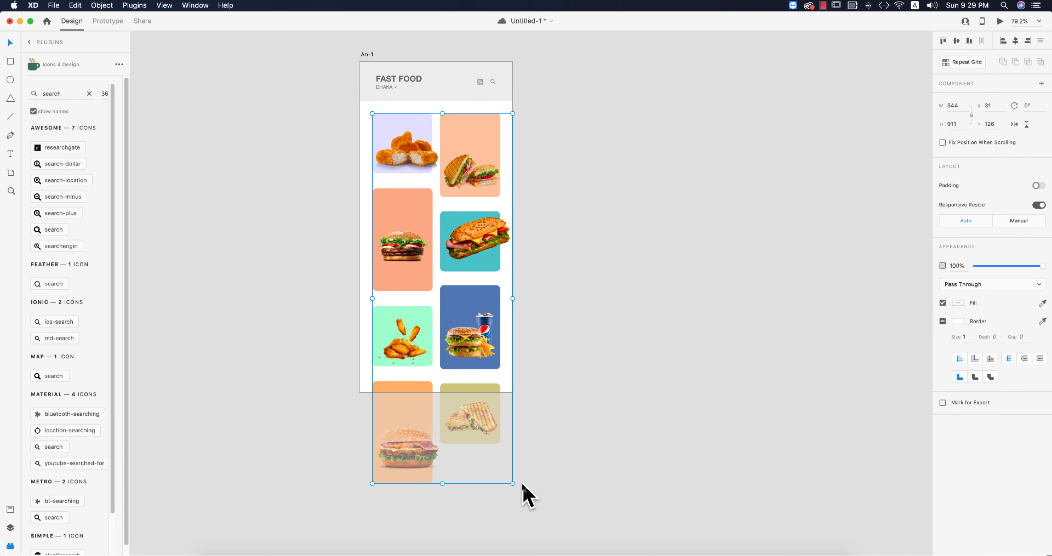
click(627, 456)
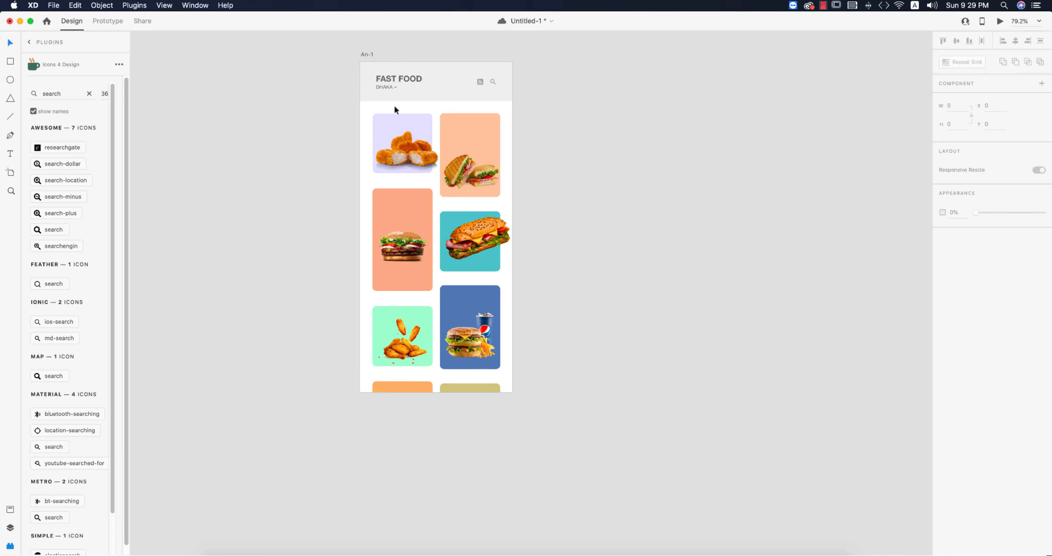
Duplicate the An-1 artboard to its right and name the copy An2.
drag(366, 52, 548, 58)
double_click(556, 54)
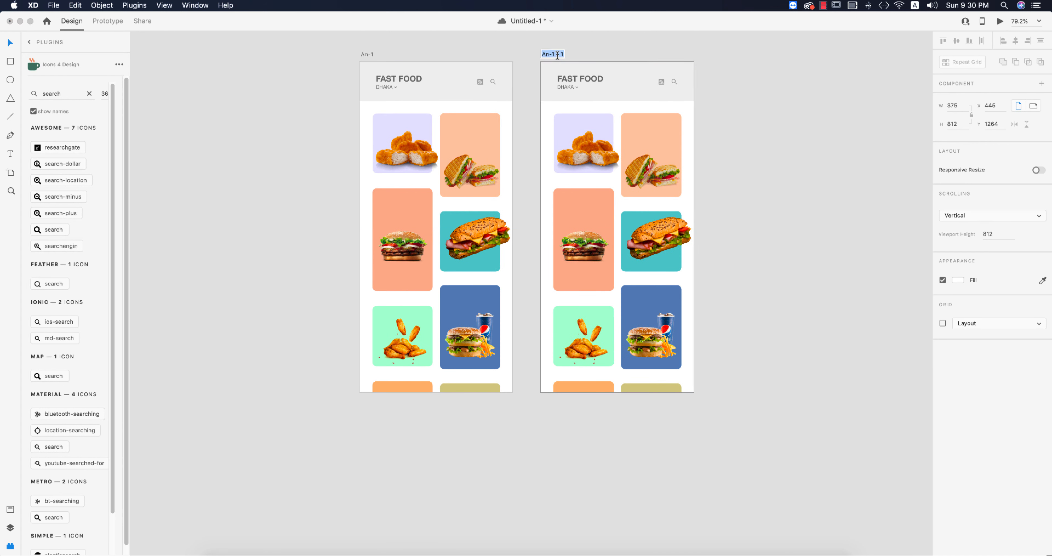
text(An2)
key(Return)
Move the food card group on An2 straight up until the last row of cards sits fully inside the artboard.
click(738, 255)
click(411, 387)
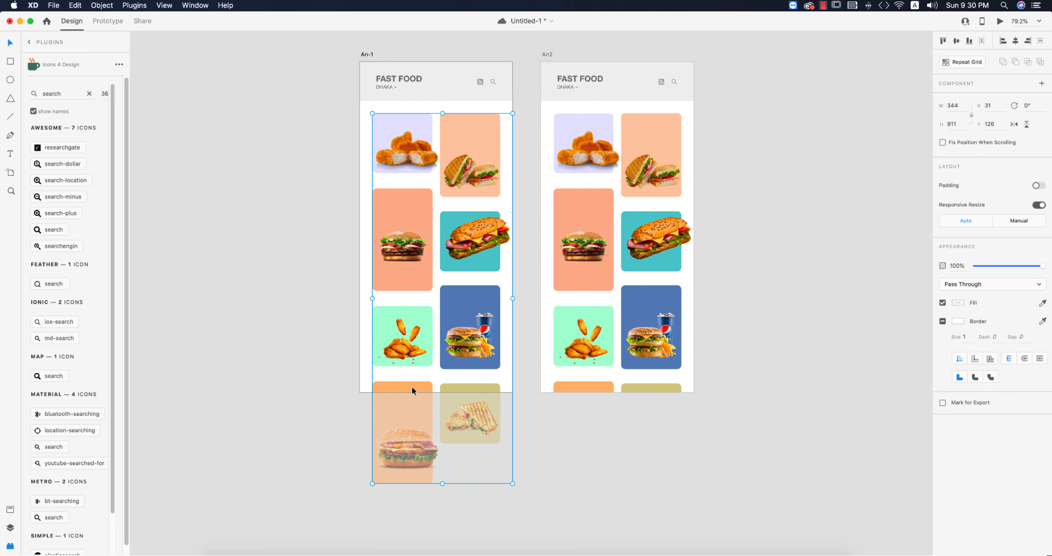
click(638, 270)
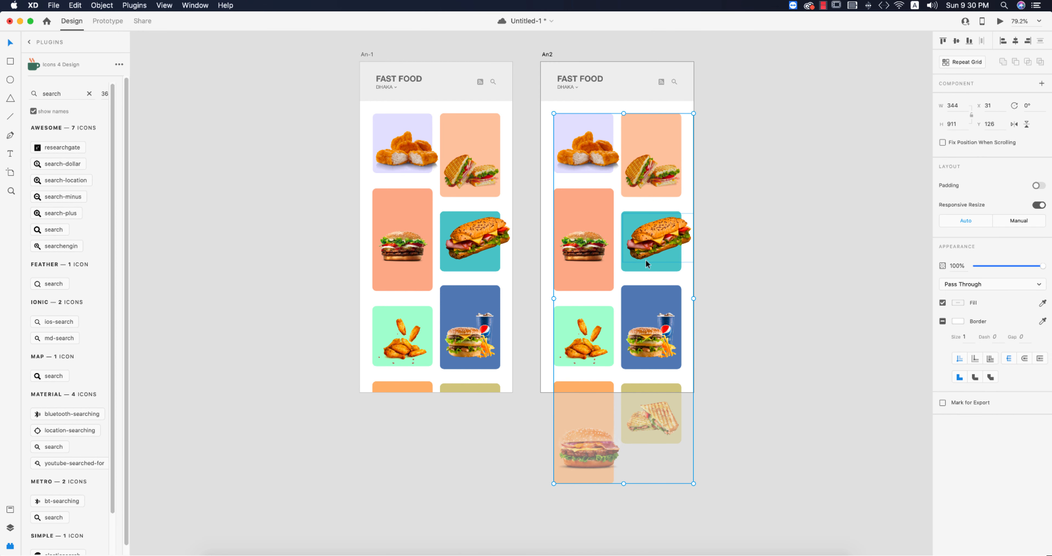
drag(646, 259, 657, 125)
click(760, 243)
Inside the card group on An2, move the bacon burger image left on its orange card to about X 9.
click(467, 393)
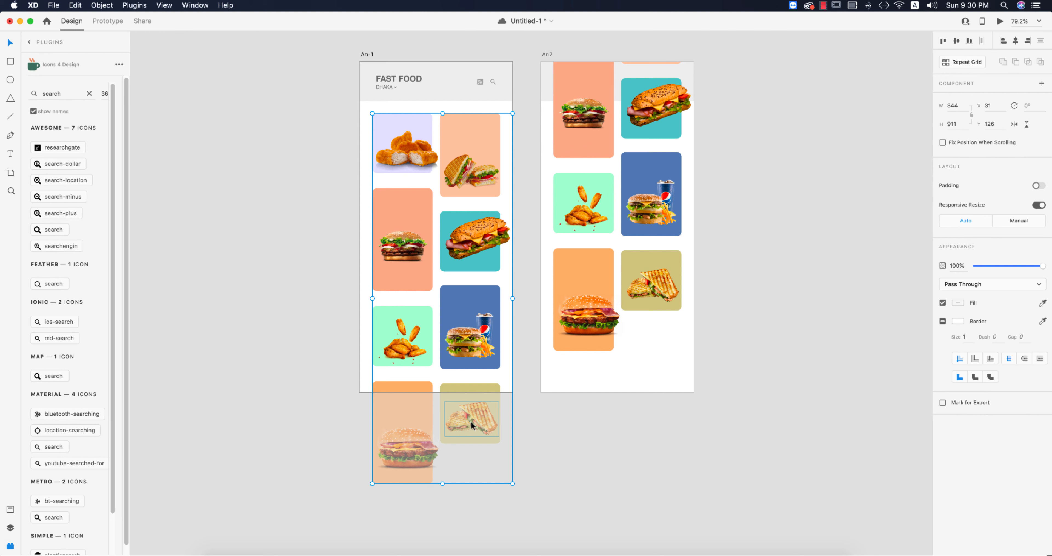
click(586, 320)
click(587, 320)
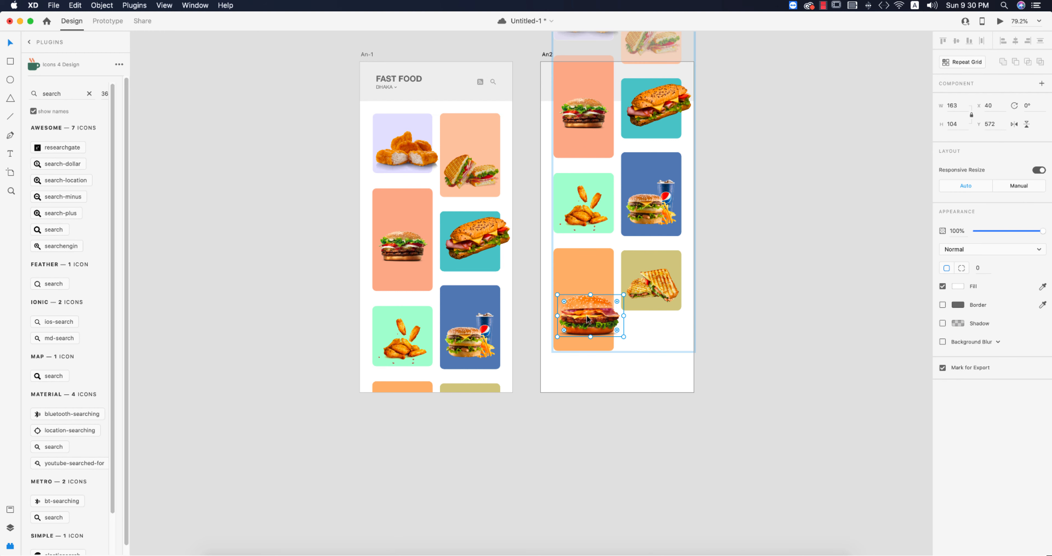
drag(586, 319, 575, 319)
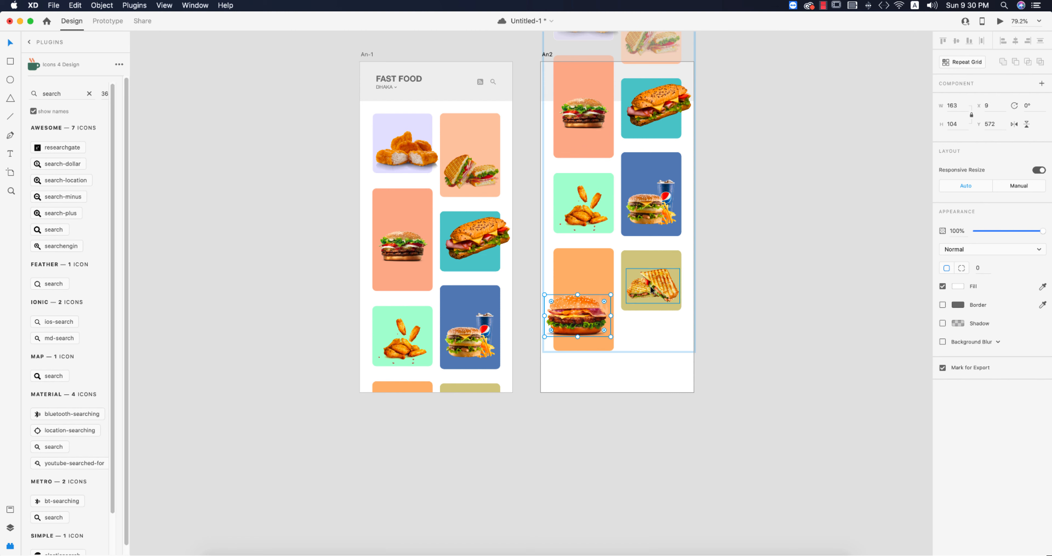
On An2, shift the panini image slightly right on its olive card and the burger-and-cola image right past the edge of its blue card.
click(659, 285)
shift+click(657, 210)
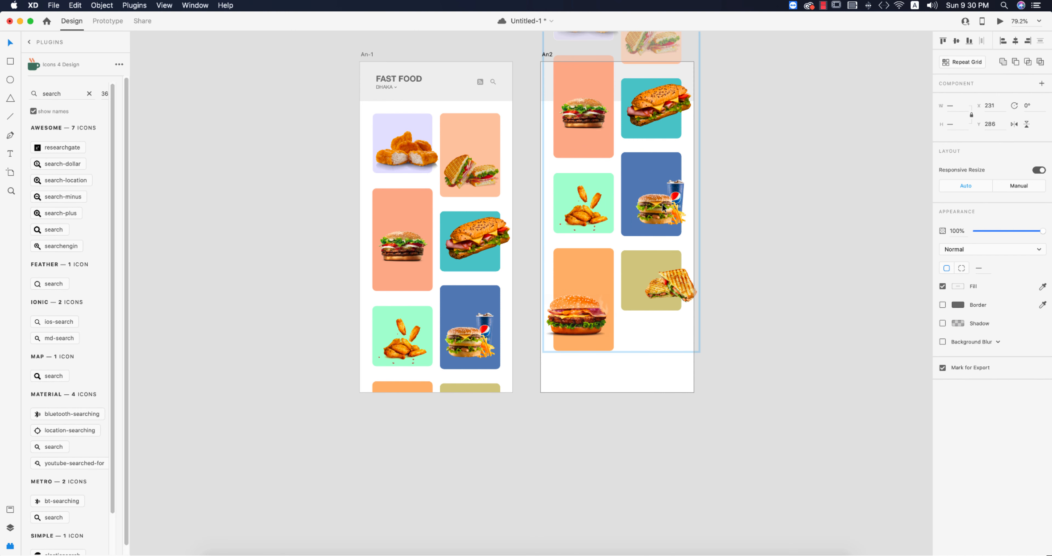
key(super+z)
key(super+z)
click(667, 220)
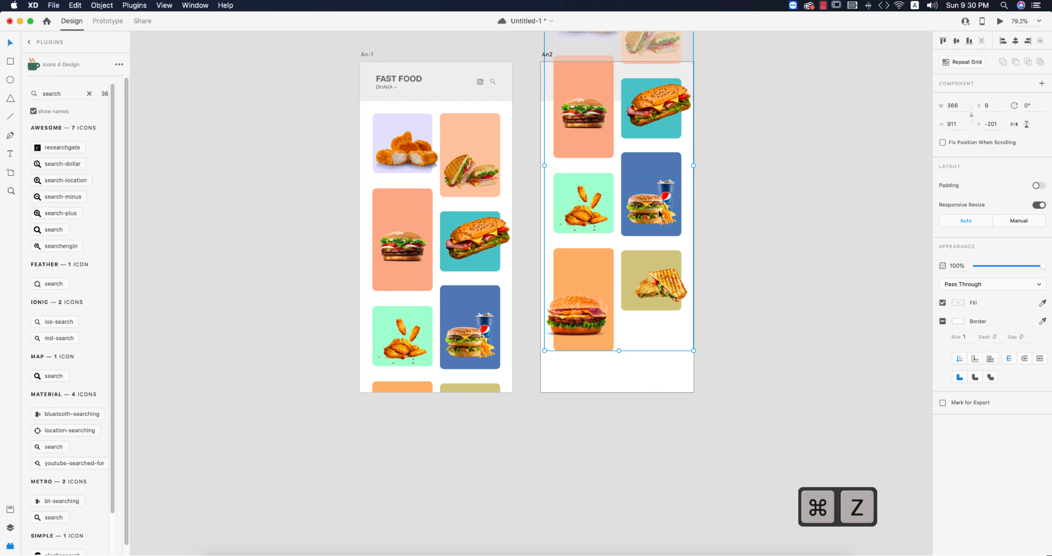
drag(658, 212, 686, 213)
key(shift+Left)
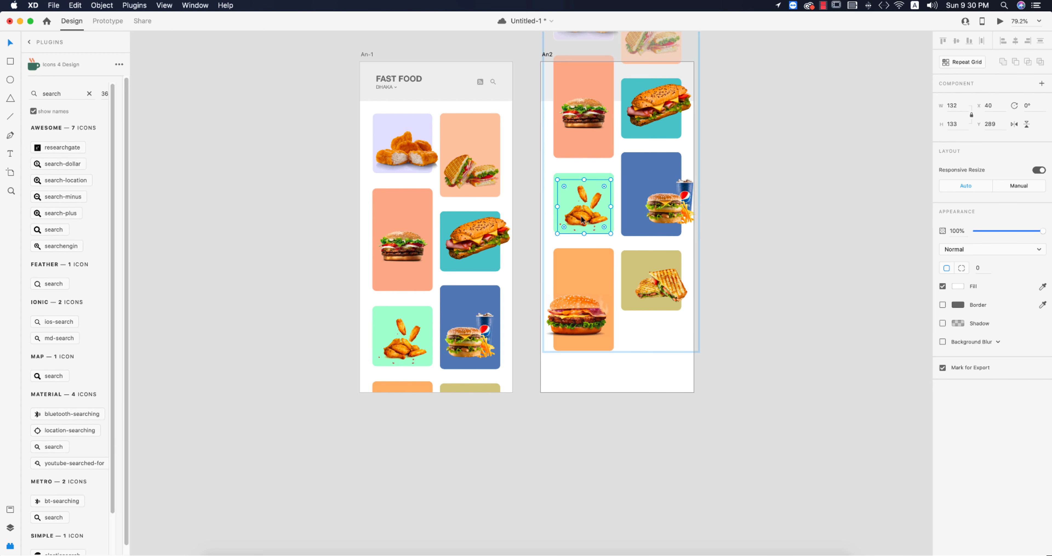
On An2, shift the chicken strips, small burger and nuggets images left, and the sub and green-filled sandwich images right, relative to their cards.
drag(587, 215, 611, 367)
drag(569, 278, 560, 279)
drag(637, 261, 644, 261)
click(637, 207)
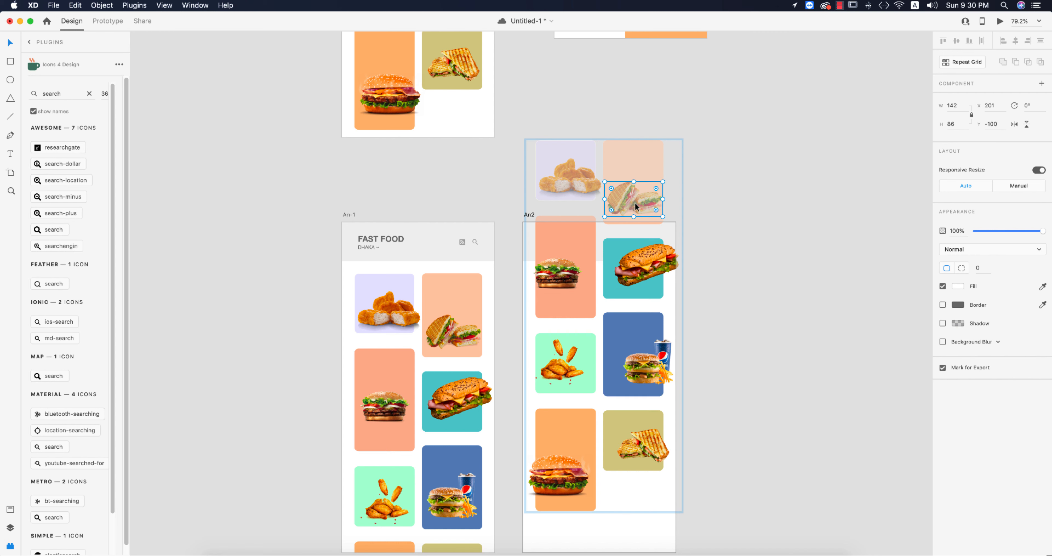
drag(642, 202, 648, 197)
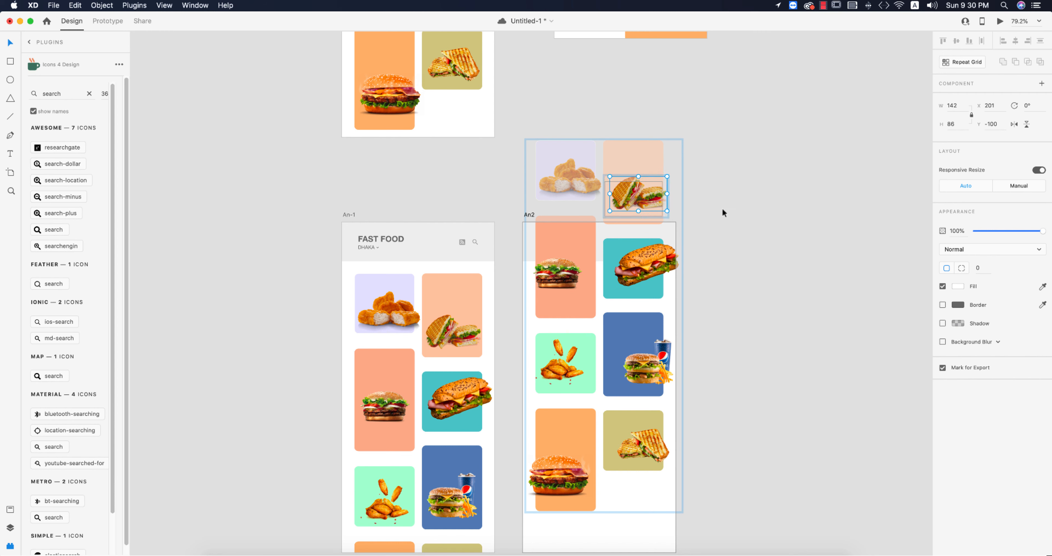
click(573, 178)
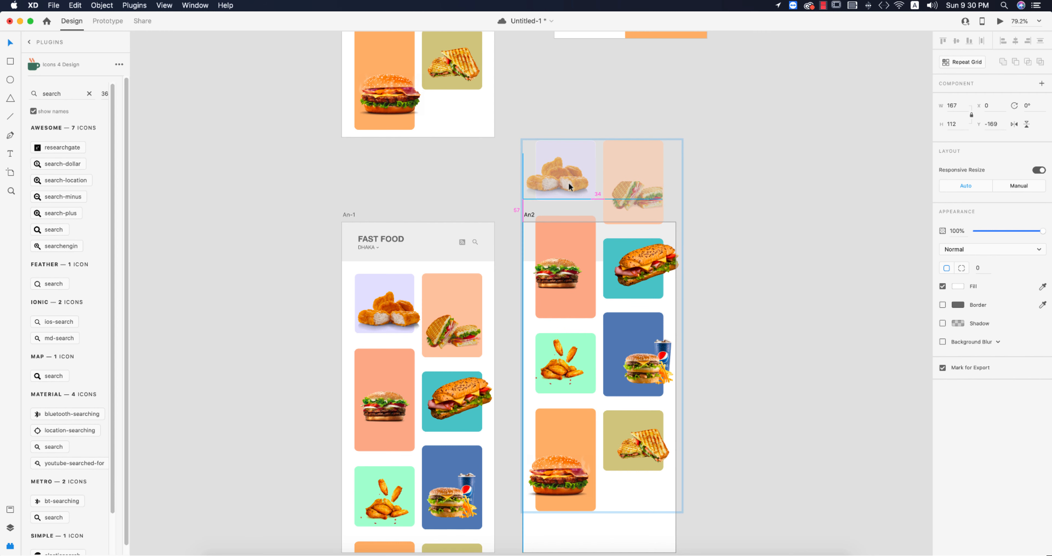
click(782, 288)
In the card group on An-1, move the bacon burger and panini images further down relative to their cards beyond the artboard's lower edge.
scroll(751, 387, down, 5)
scroll(568, 458, down, 4)
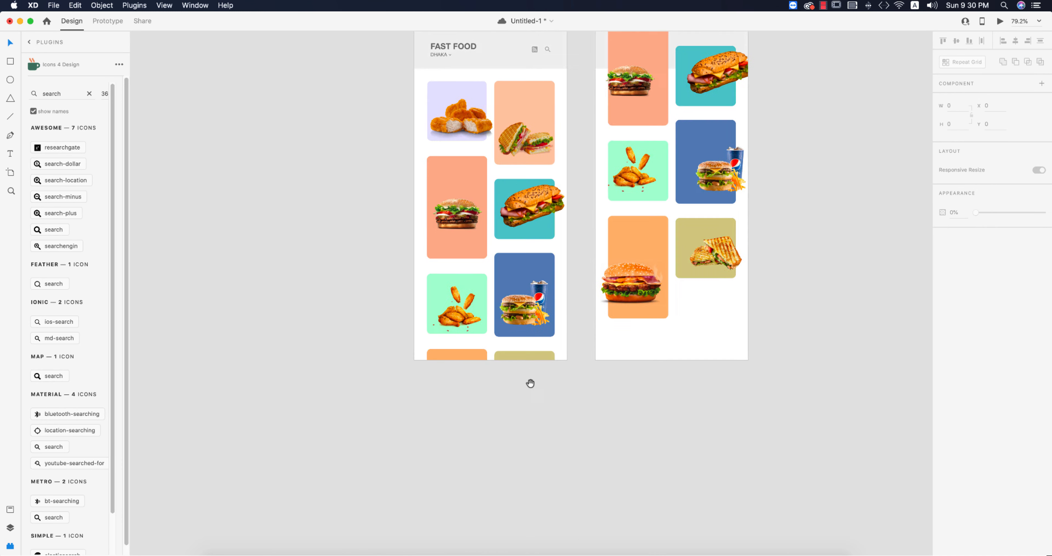
click(450, 345)
drag(466, 406, 461, 470)
key(super+z)
double_click(470, 407)
drag(469, 408, 463, 515)
click(544, 384)
drag(528, 398, 535, 454)
click(678, 429)
drag(691, 426, 623, 537)
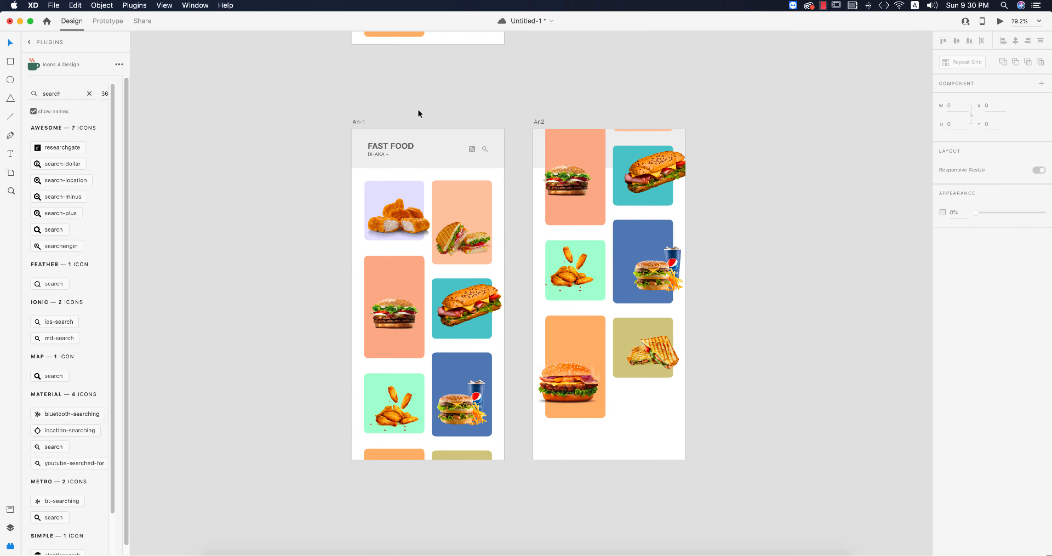
Link the An-1 artboard to An2 with a tap-triggered Auto-Animate interaction.
scroll(409, 122, right, 5)
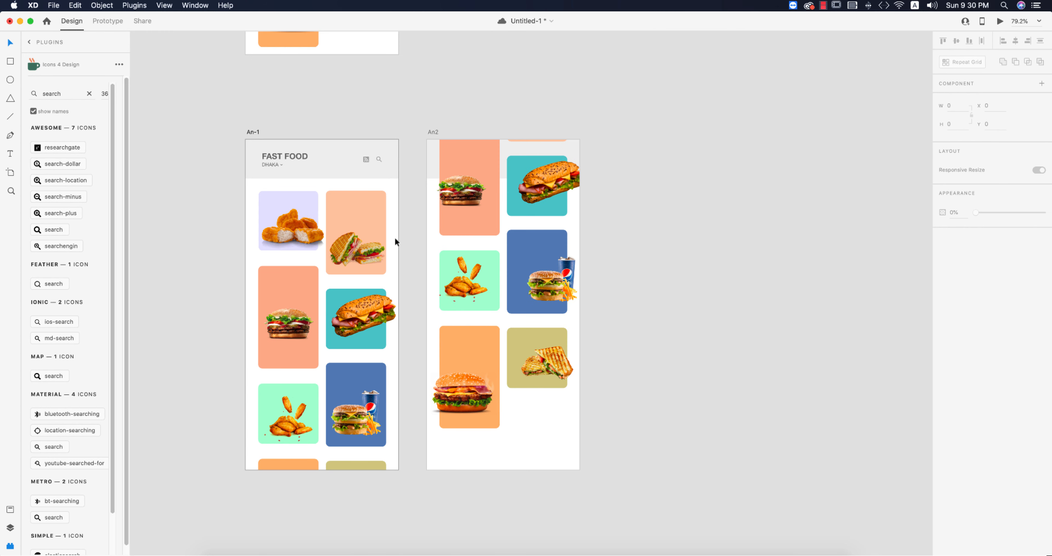
click(107, 23)
click(398, 256)
drag(421, 298, 429, 299)
click(1023, 122)
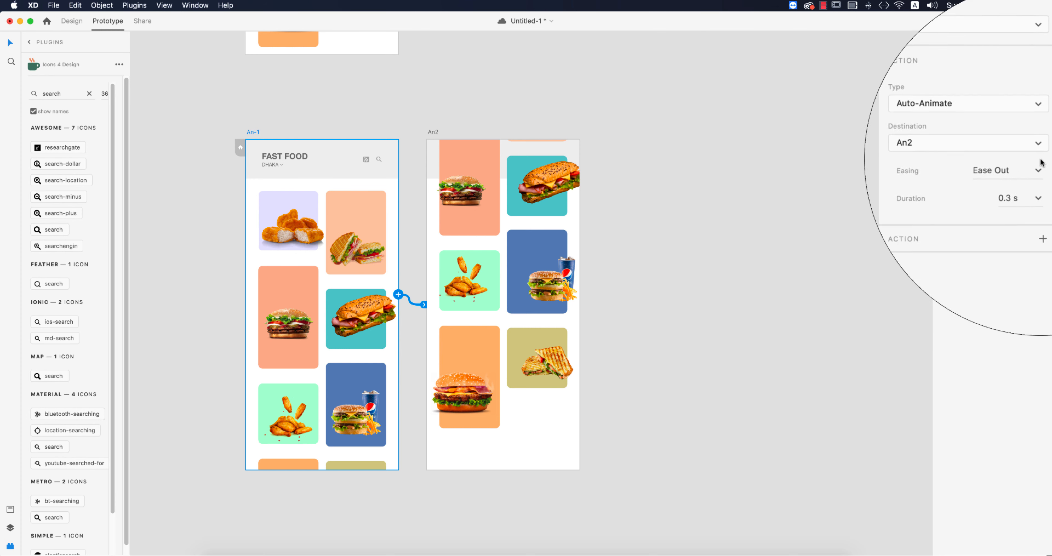
Set the An-1 to An2 animation's easing to Ease In-Out and its duration to 1.5 s.
click(1037, 164)
click(1036, 172)
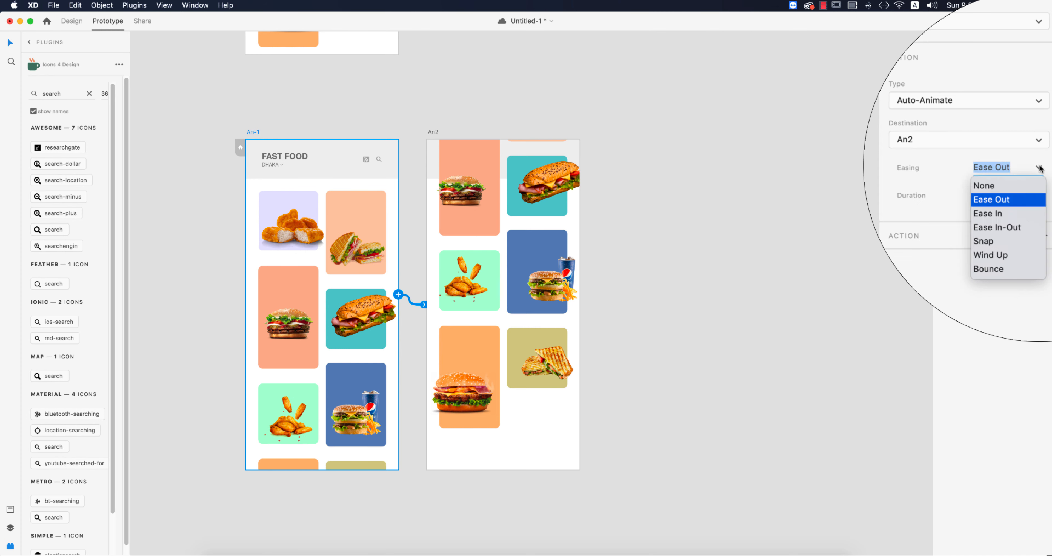
click(1025, 205)
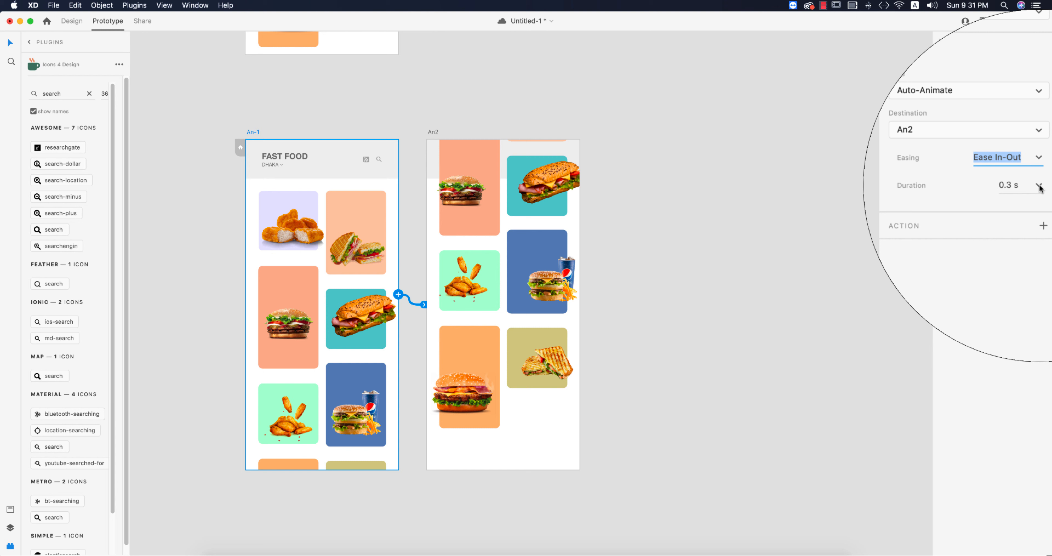
click(1017, 185)
text(1.5)
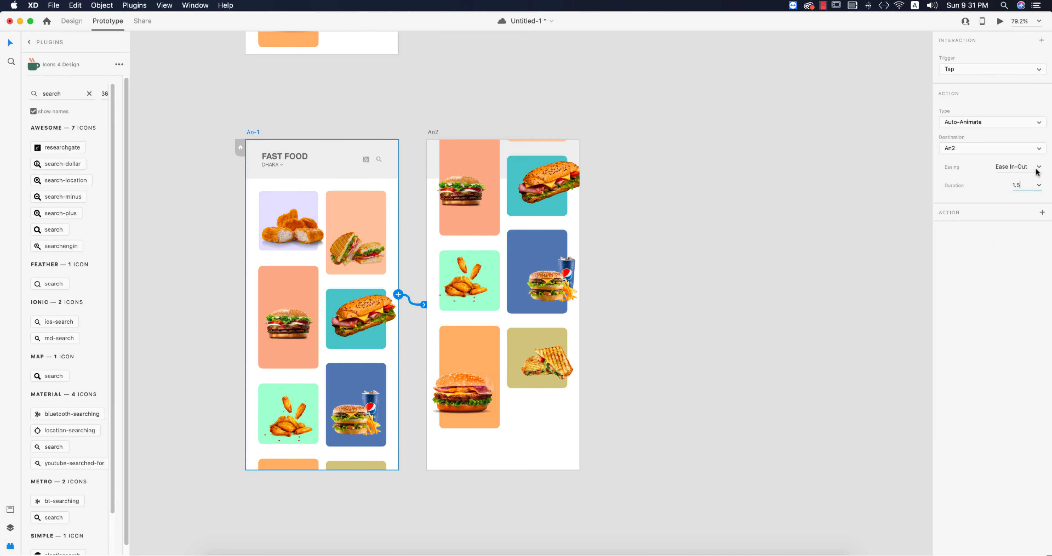
click(997, 278)
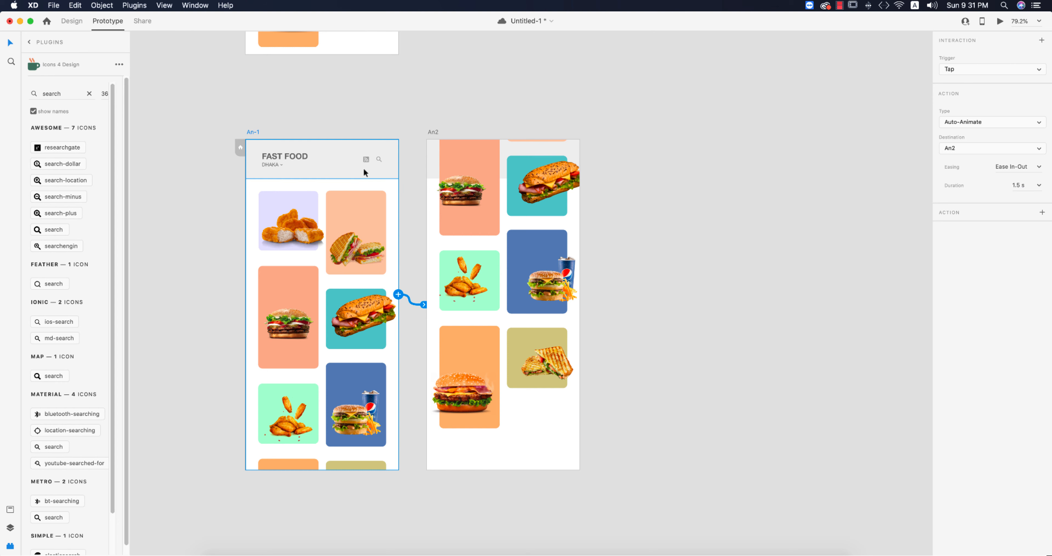
Make An-1 the home artboard and preview its tap animation to An2.
click(241, 149)
click(1000, 21)
click(414, 368)
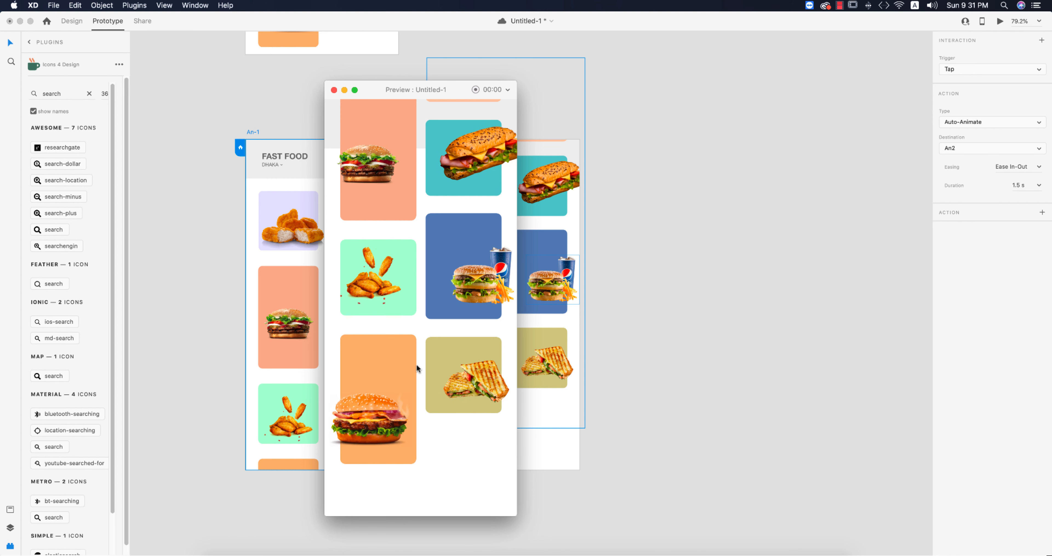
click(333, 90)
Link the An2 artboard back to An-1 with an Auto-Animate tap interaction using Ease In-Out and 1.5 s.
click(566, 429)
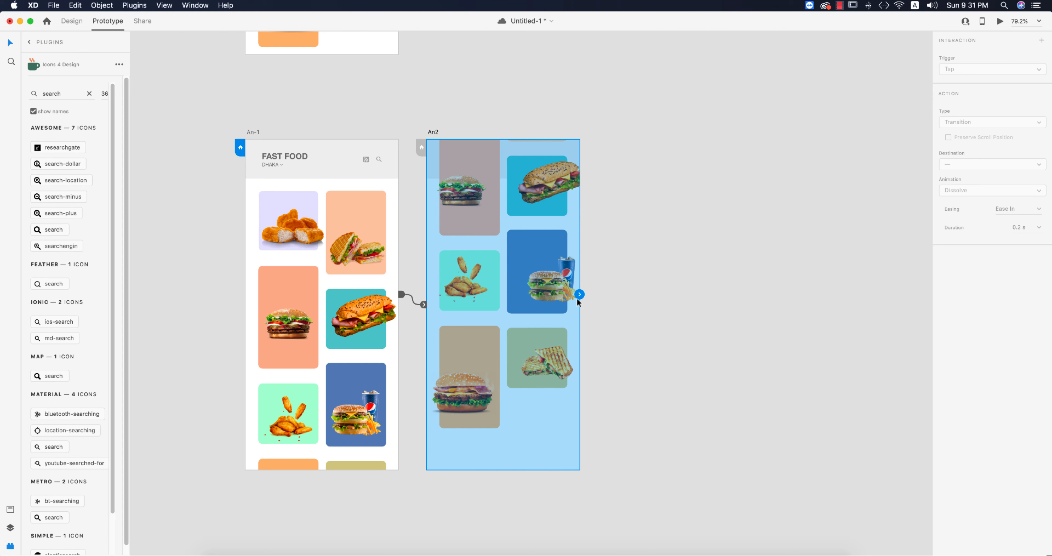
drag(579, 294, 383, 269)
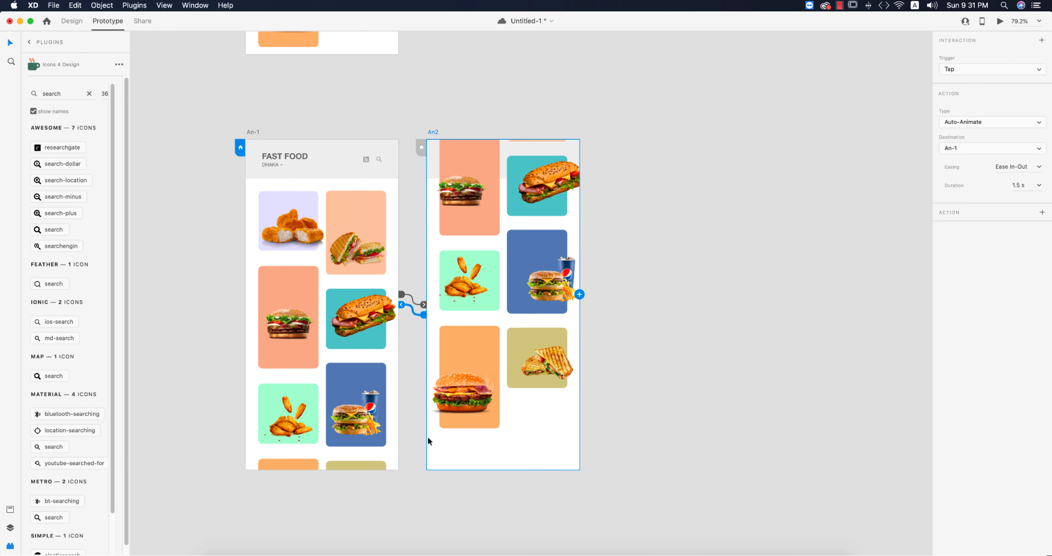
Preview the prototype and tap repeatedly to check the animation between An-1 and An2 in both directions.
click(1000, 20)
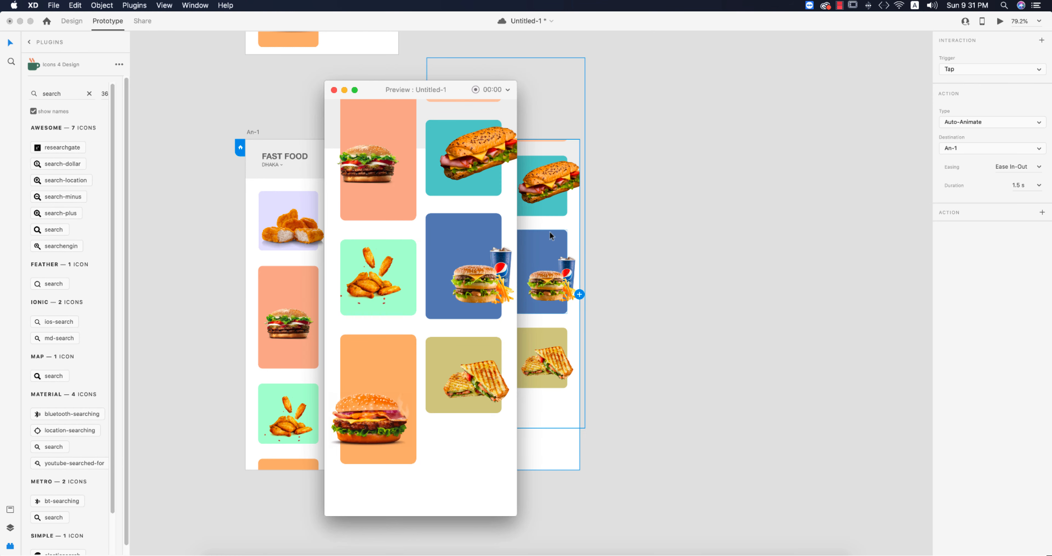
click(495, 264)
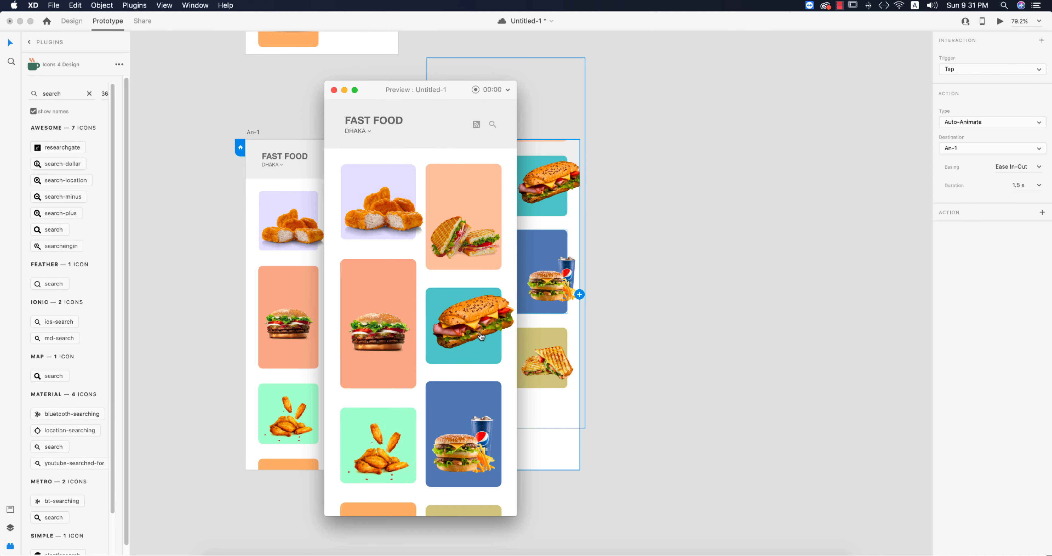
click(479, 332)
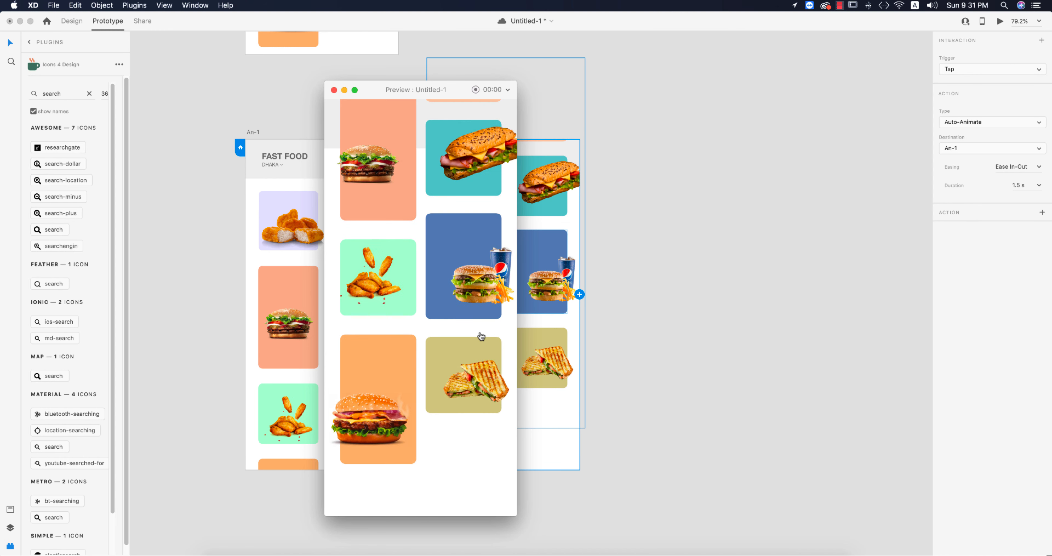
click(466, 335)
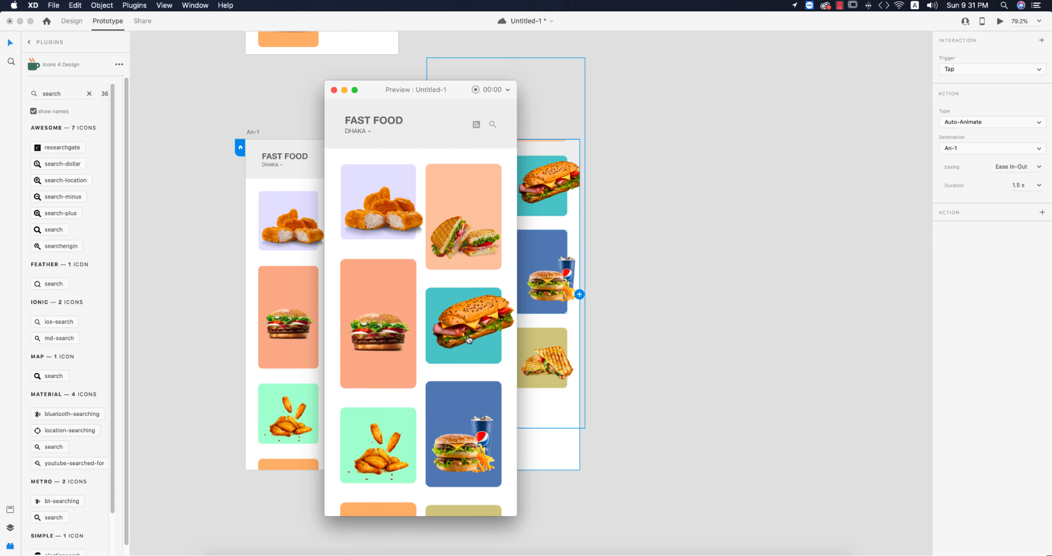
click(468, 336)
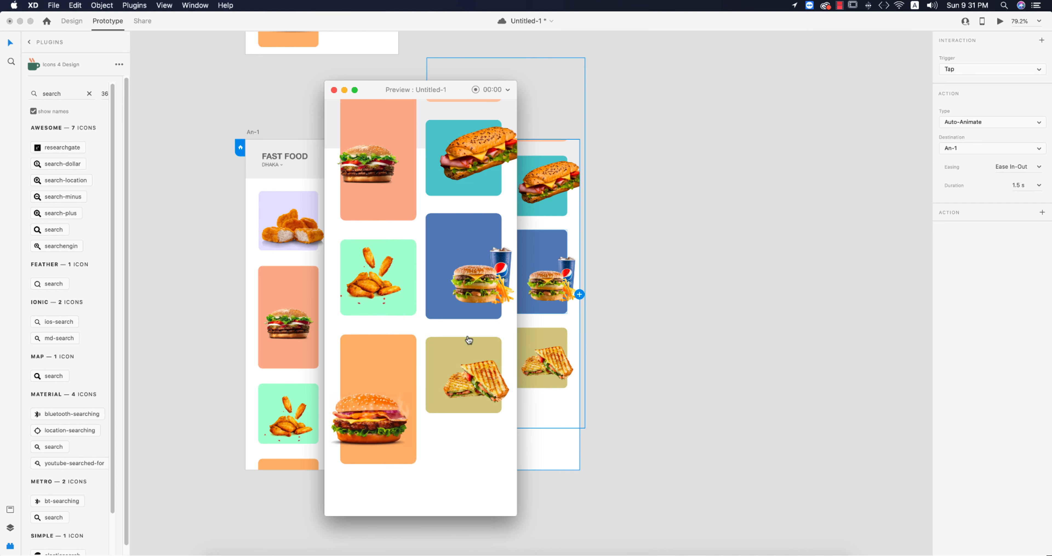
click(483, 369)
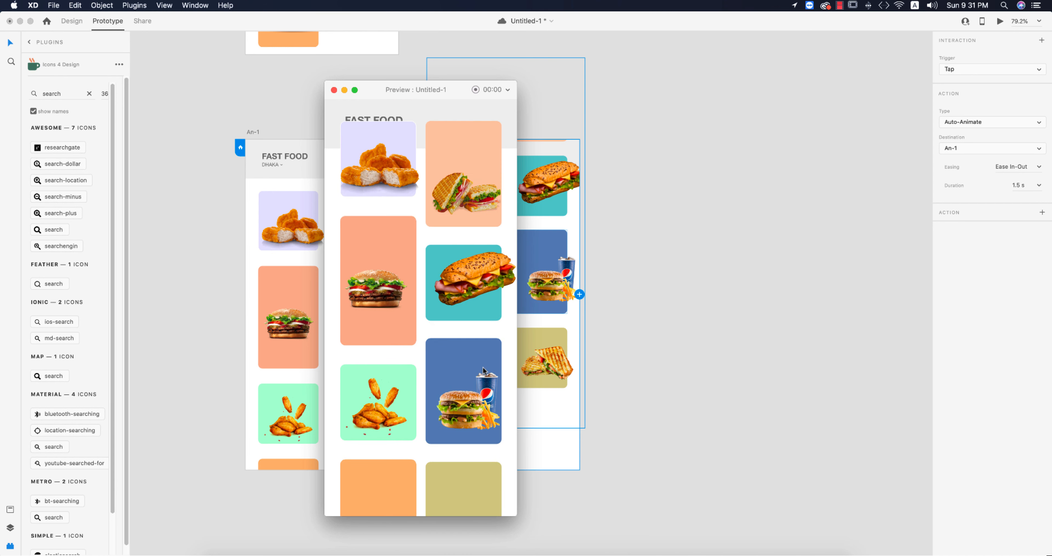
click(484, 371)
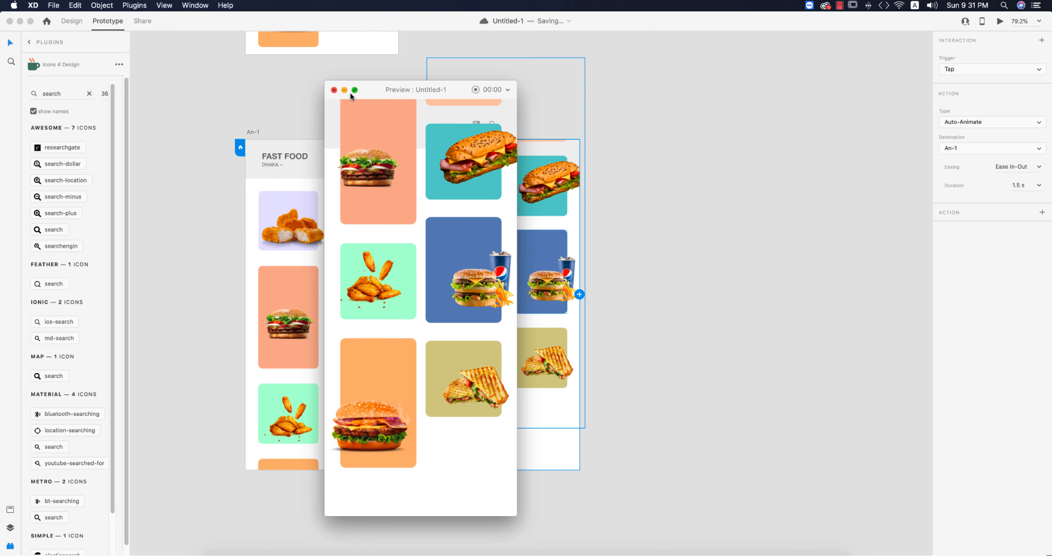
click(333, 90)
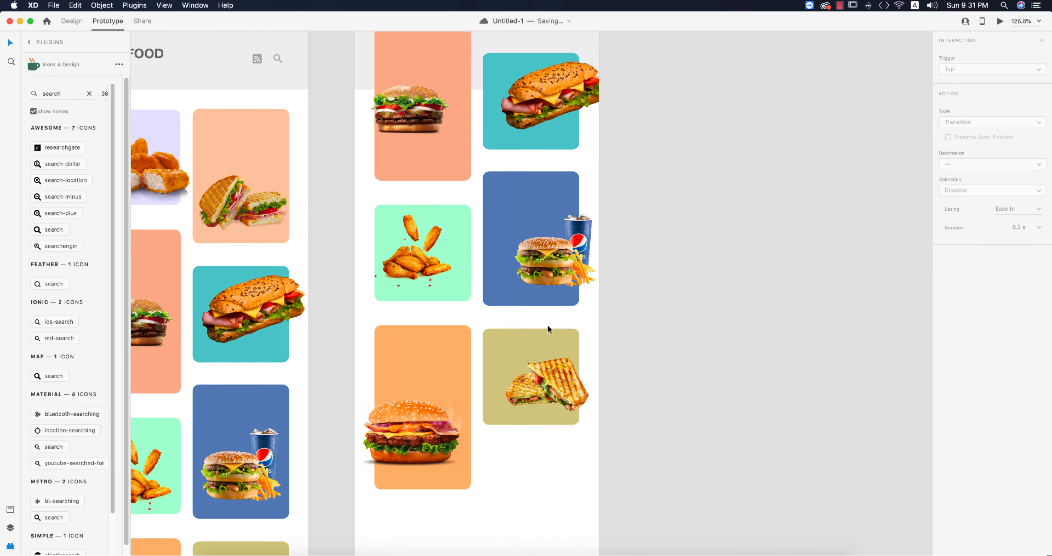
On the iPhone X/XS/11 Pro – 3 artboard, move the burger image straight left outside the artboard to about X -359.
scroll(547, 325, down, 5)
scroll(618, 289, up, 2)
drag(432, 120, 618, 292)
scroll(594, 365, up, 5)
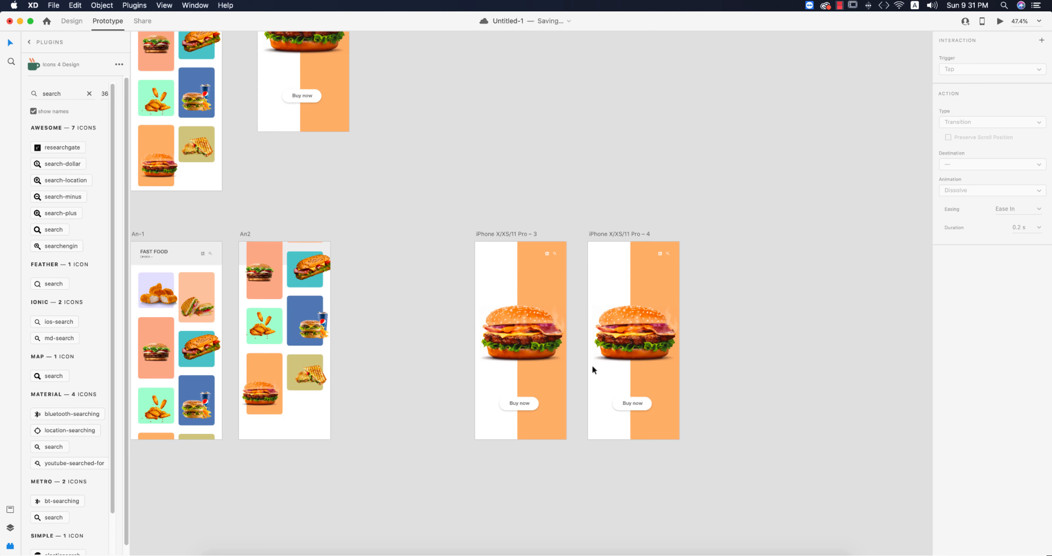
click(497, 321)
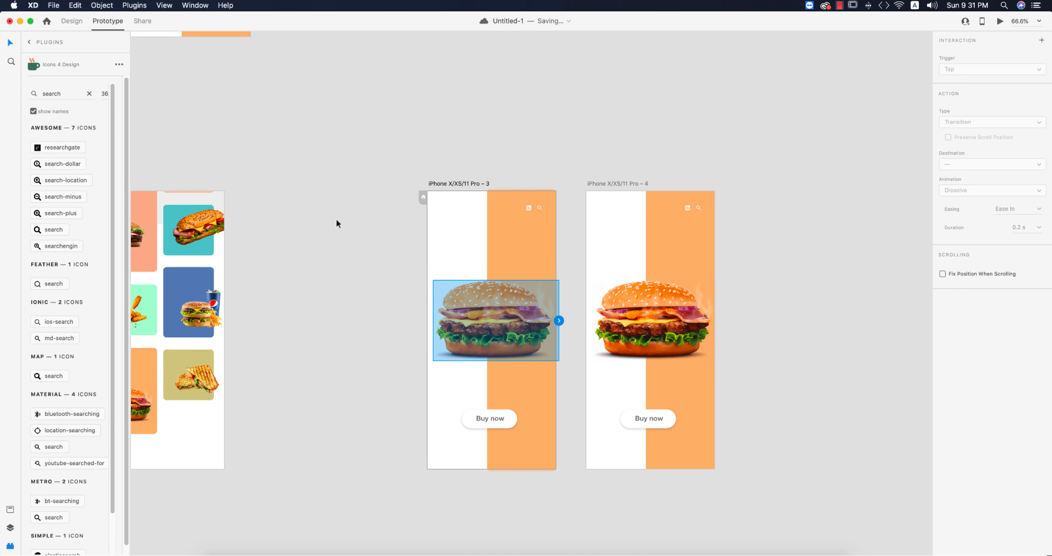
click(73, 22)
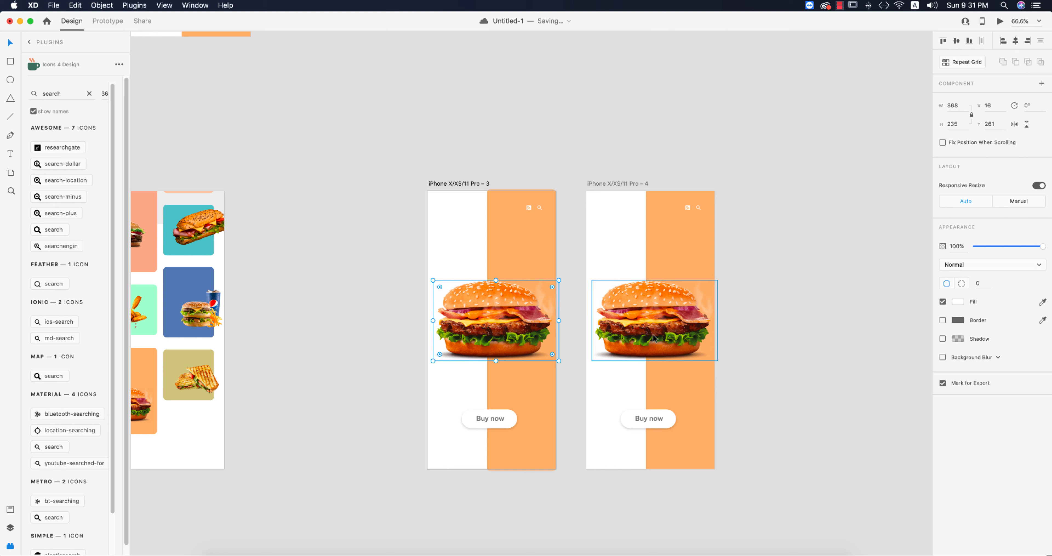
drag(522, 322, 395, 316)
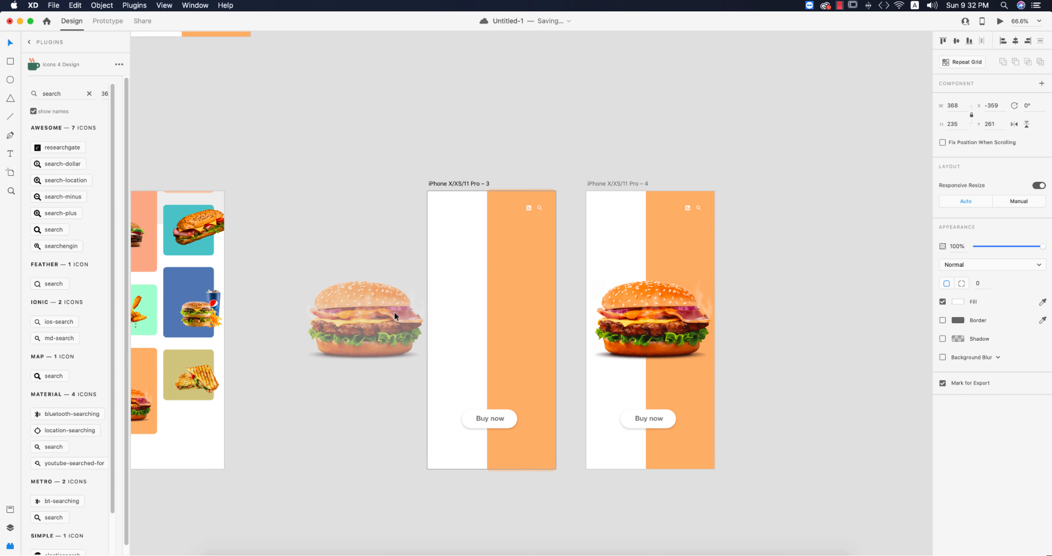
Link the orange panel on iPhone X/XS/11 Pro – 3 to iPhone X/XS/11 Pro – 4 with a tap-triggered Auto-Animate, Ease In-Out, 1.5 s.
click(505, 420)
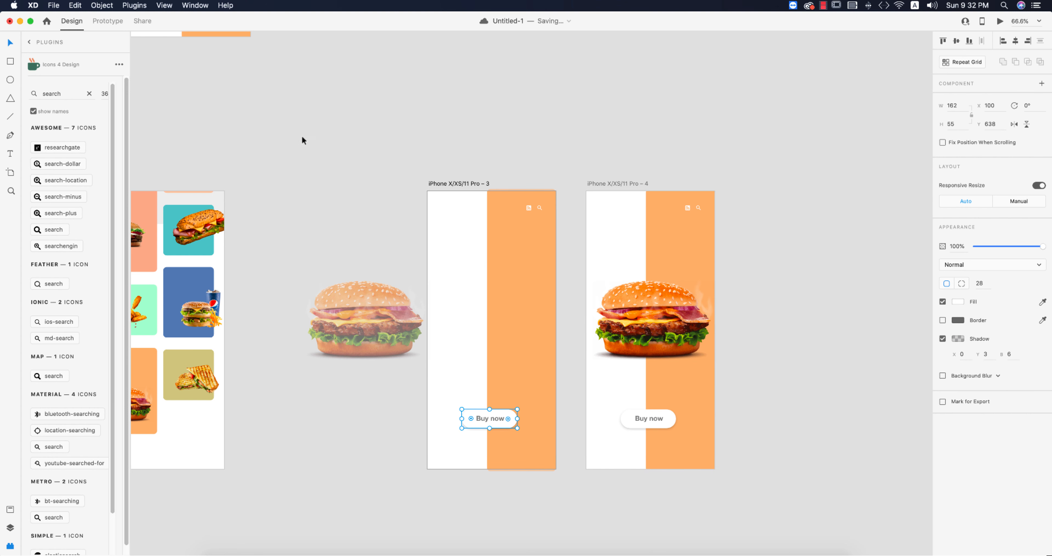
click(108, 21)
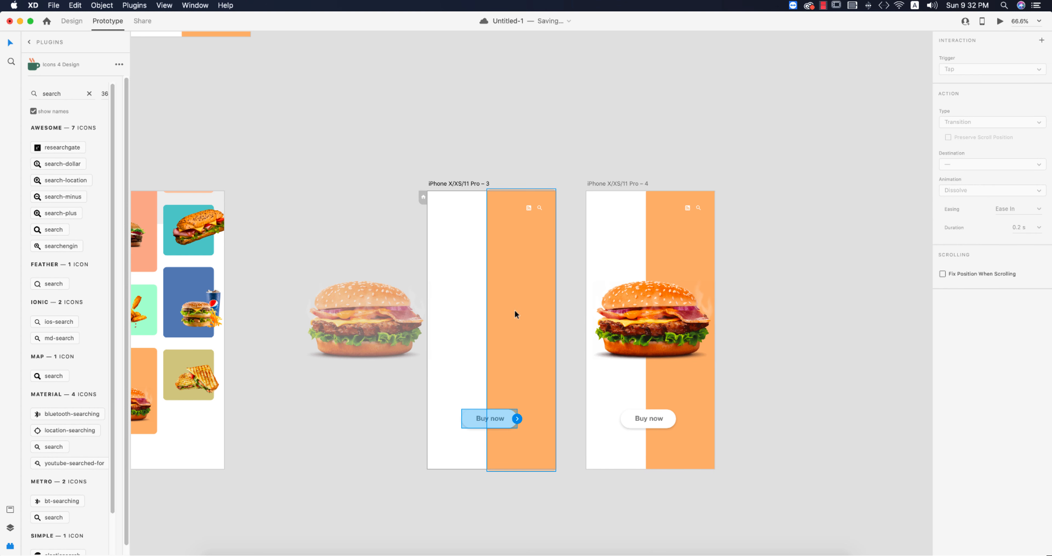
click(552, 319)
drag(556, 329, 588, 331)
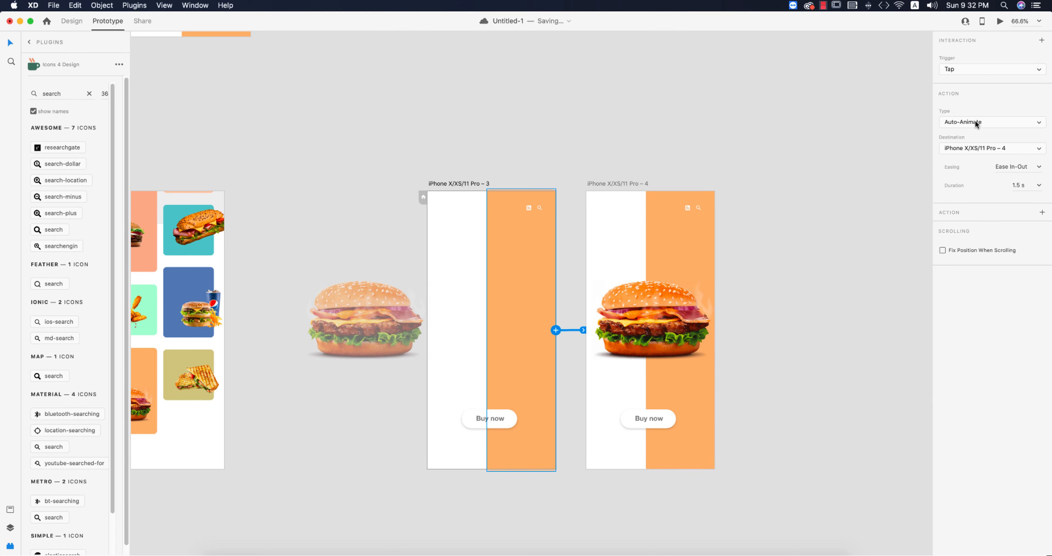
click(1040, 167)
click(1039, 168)
Preview the burger slide-in animation from iPhone X/XS/11 Pro – 3 to iPhone X/XS/11 Pro – 4.
click(999, 22)
click(445, 438)
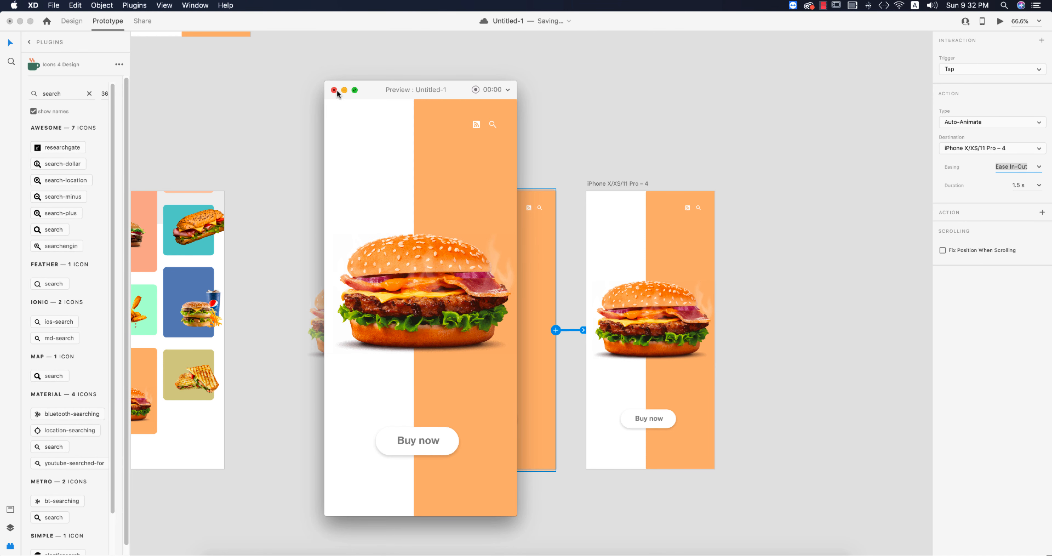
click(334, 90)
click(568, 171)
scroll(650, 317, left, 5)
scroll(651, 317, down, 1)
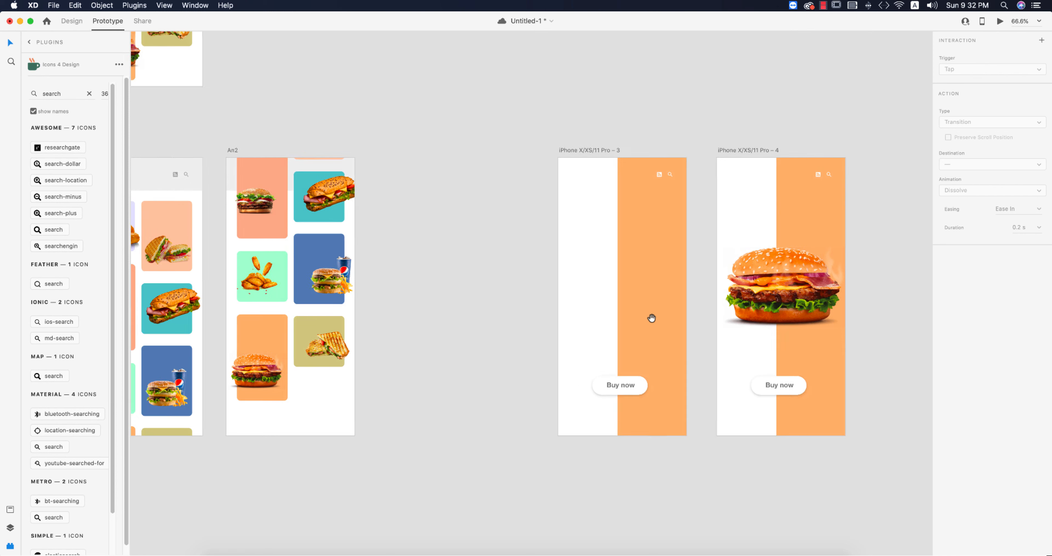
scroll(423, 397, down, 2)
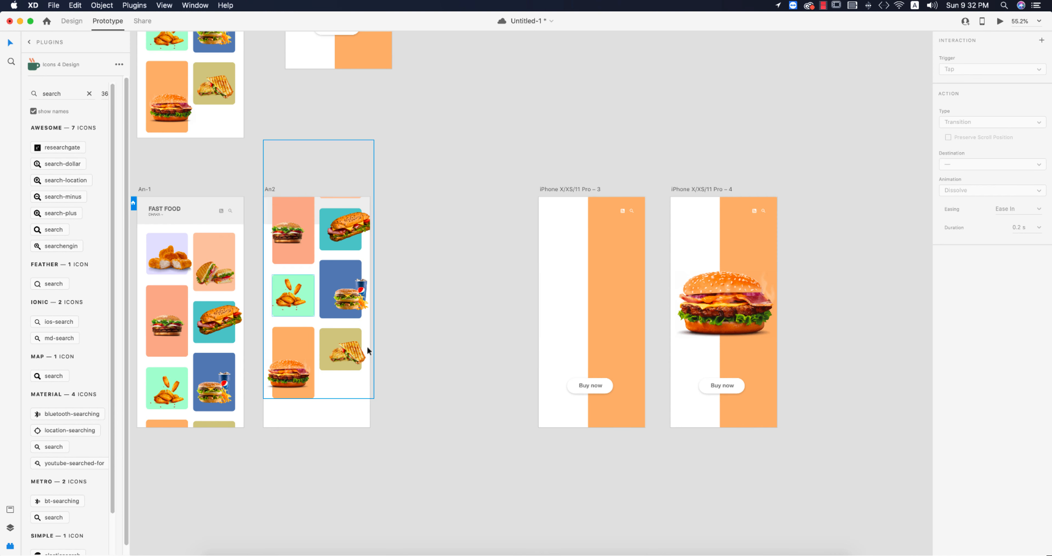
Link the orange burger card on An2 to iPhone X/XS/11 Pro – 3 with a tap-triggered Auto-Animate, Ease In-Out, 1.5 s.
drag(518, 363, 682, 357)
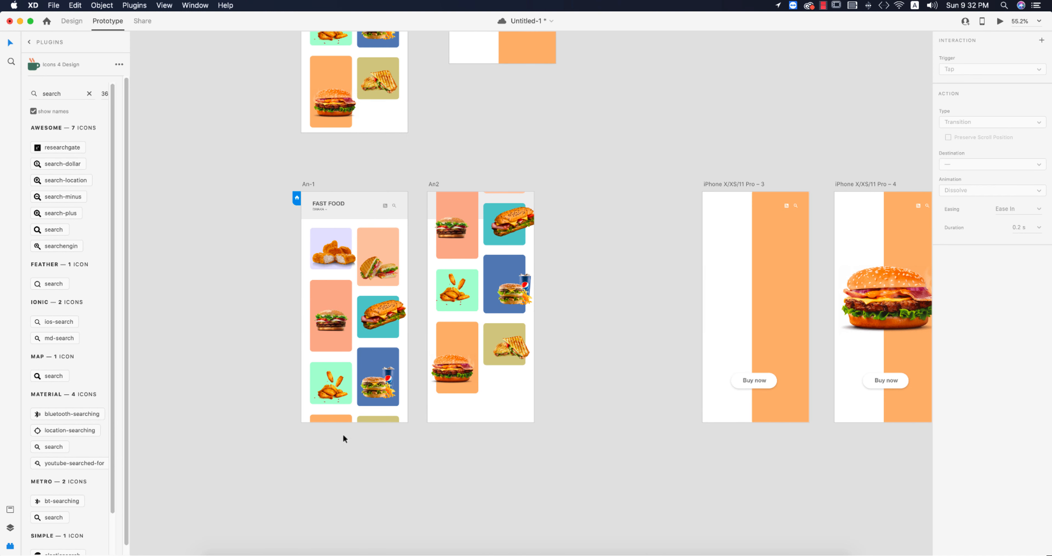
drag(501, 423, 418, 421)
click(358, 322)
double_click(367, 331)
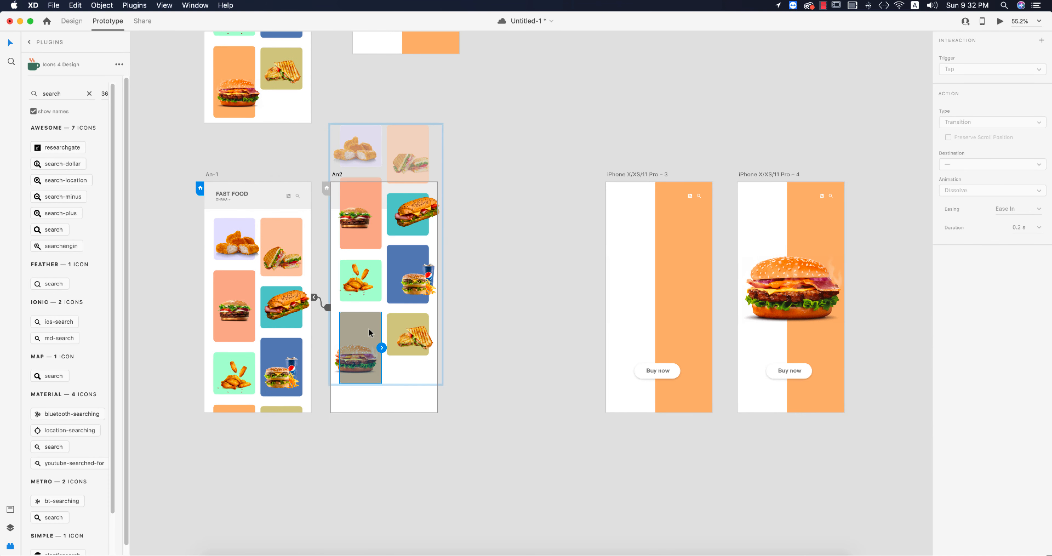
drag(381, 347, 609, 336)
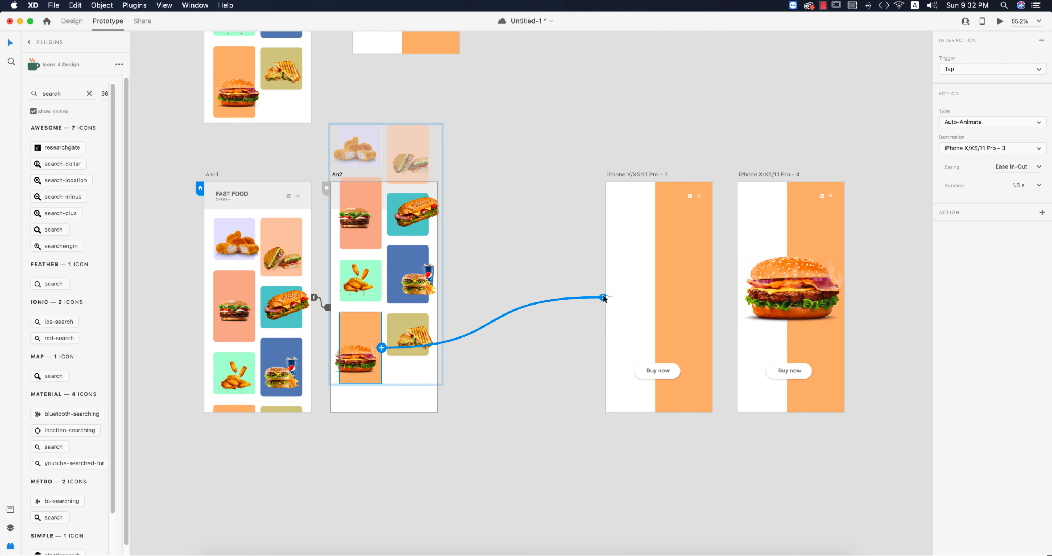
Link the orange panel on iPhone X/XS/11 Pro – 4 back to An-1 with a tap-triggered Auto-Animate, Ease In-Out, 1.5 s.
drag(660, 298, 581, 290)
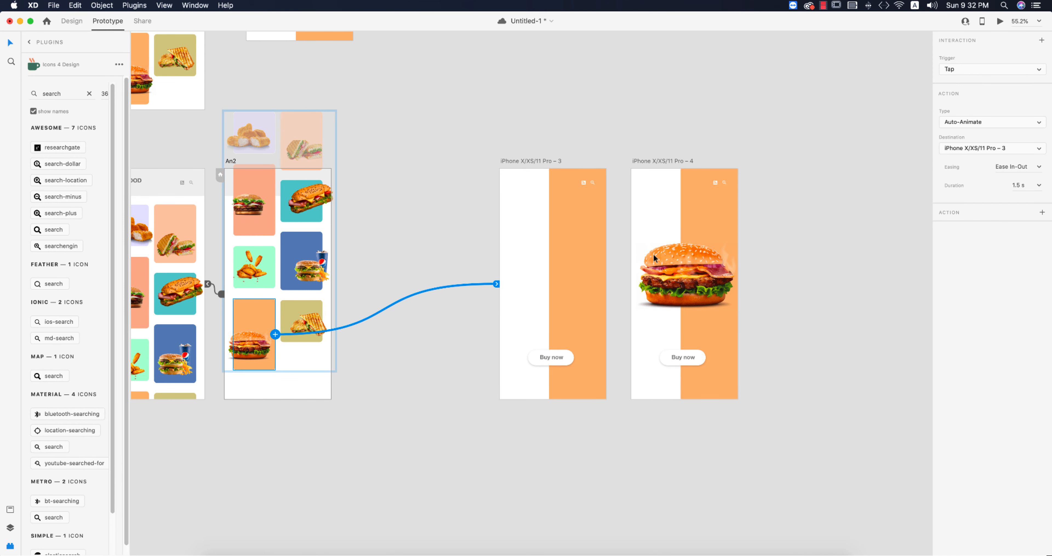
click(731, 224)
drag(694, 250, 788, 242)
drag(832, 276, 266, 193)
Preview the flow from the burger detail screen through the food grid and orange burger card back to the detail screen.
click(997, 21)
click(434, 223)
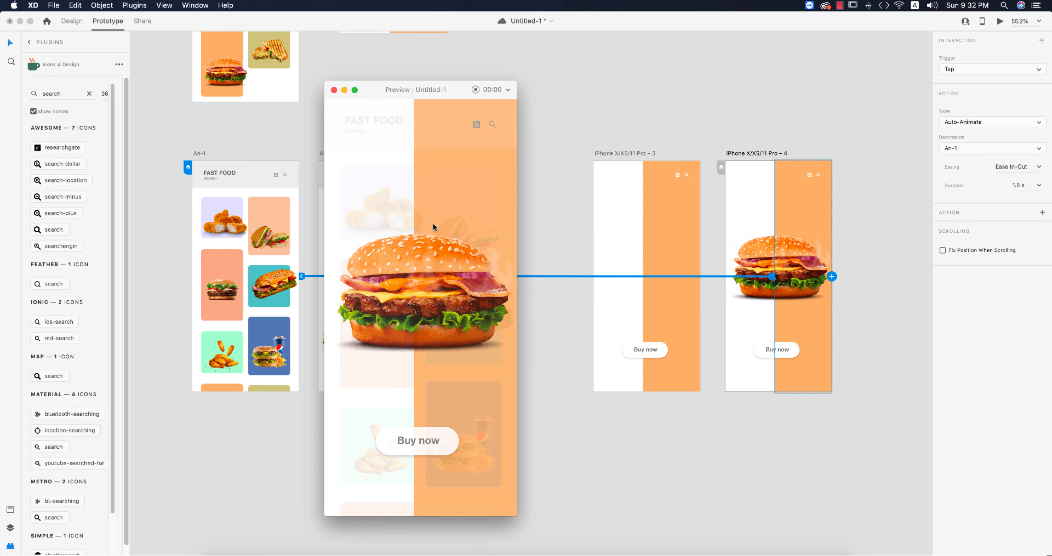
scroll(447, 349, down, 2)
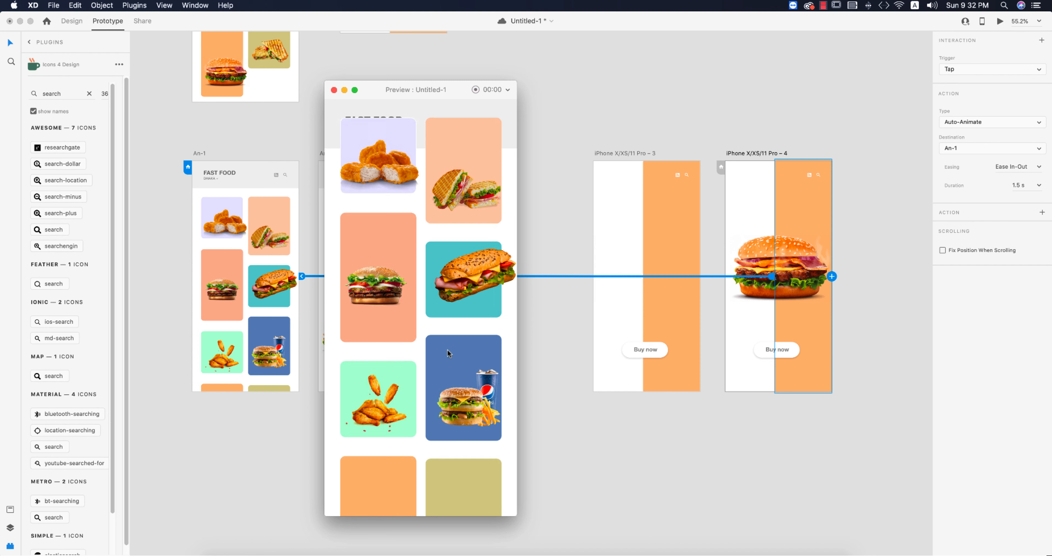
scroll(447, 349, down, 5)
click(378, 395)
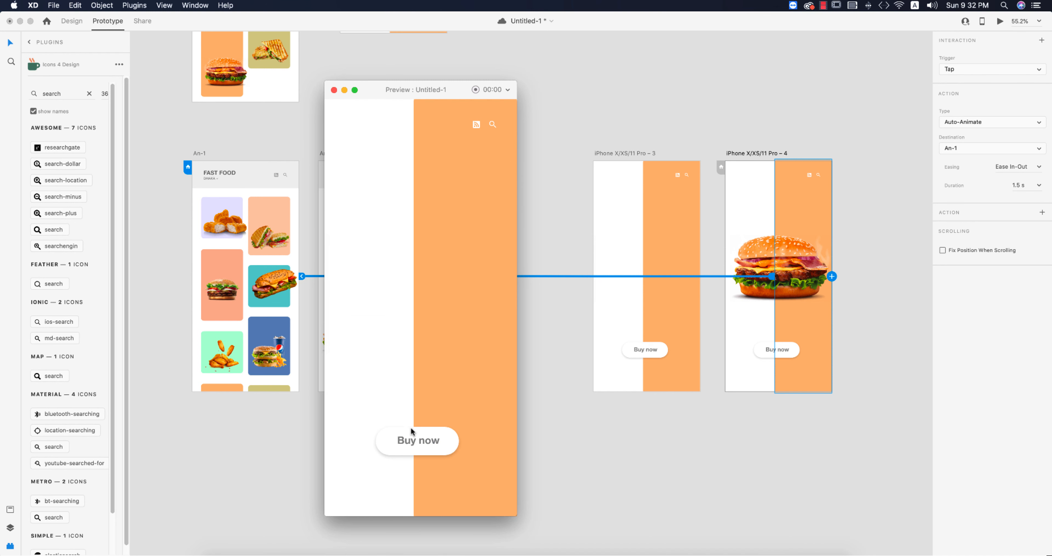
click(416, 442)
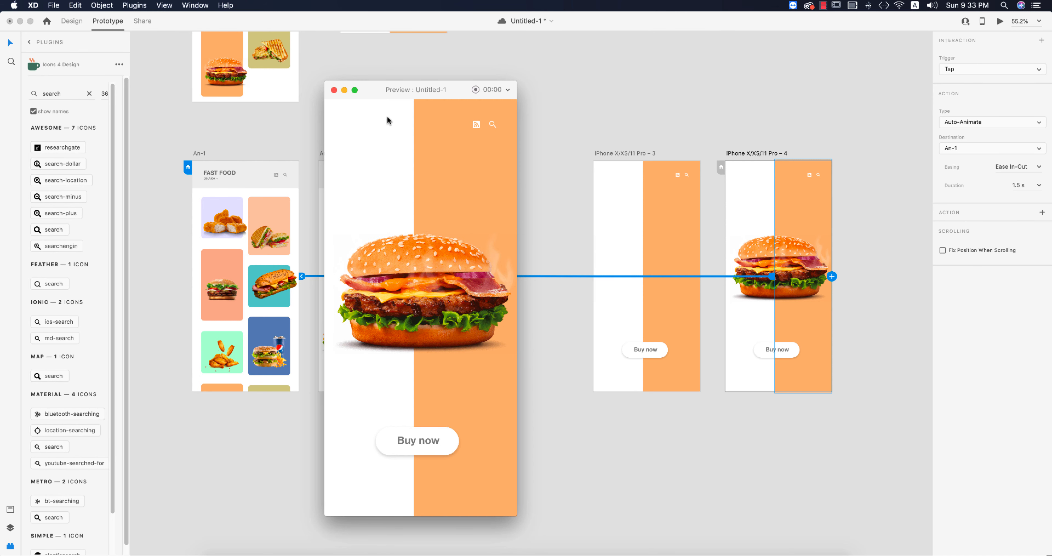
click(334, 91)
Change the button label on iPhone X/XS/11 Pro – 3 to "TOP FOOD".
double_click(649, 349)
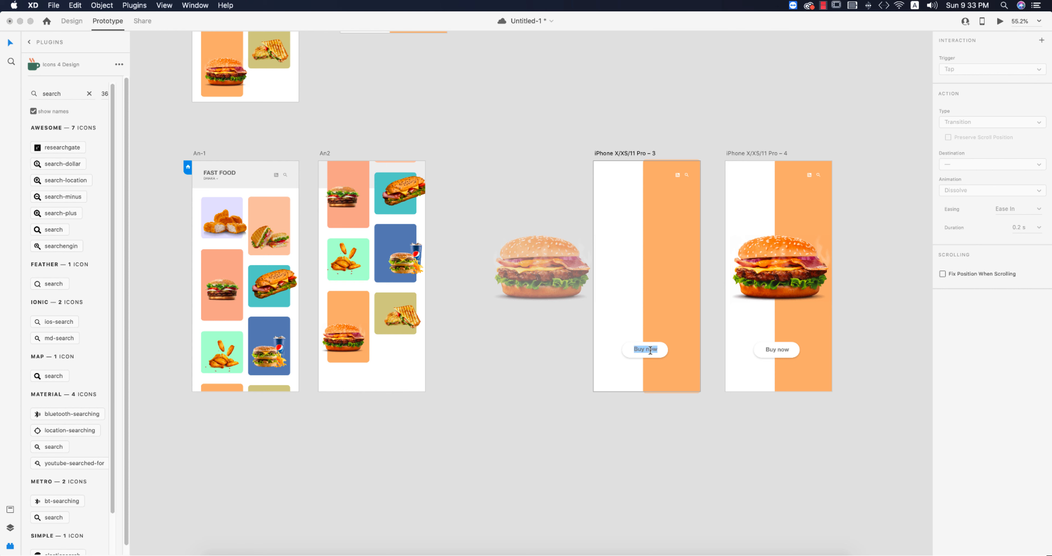
text(A)
click(329, 115)
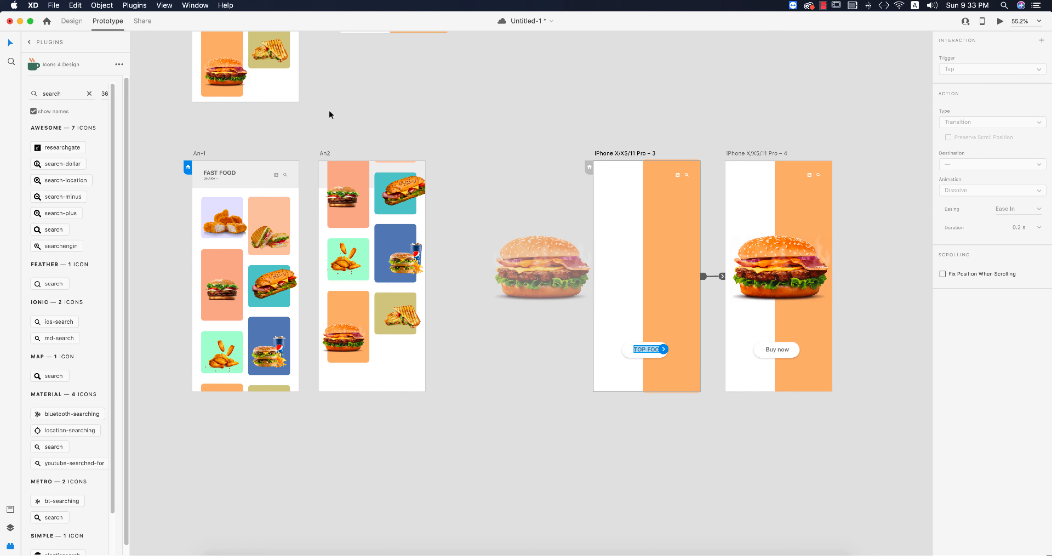
click(641, 459)
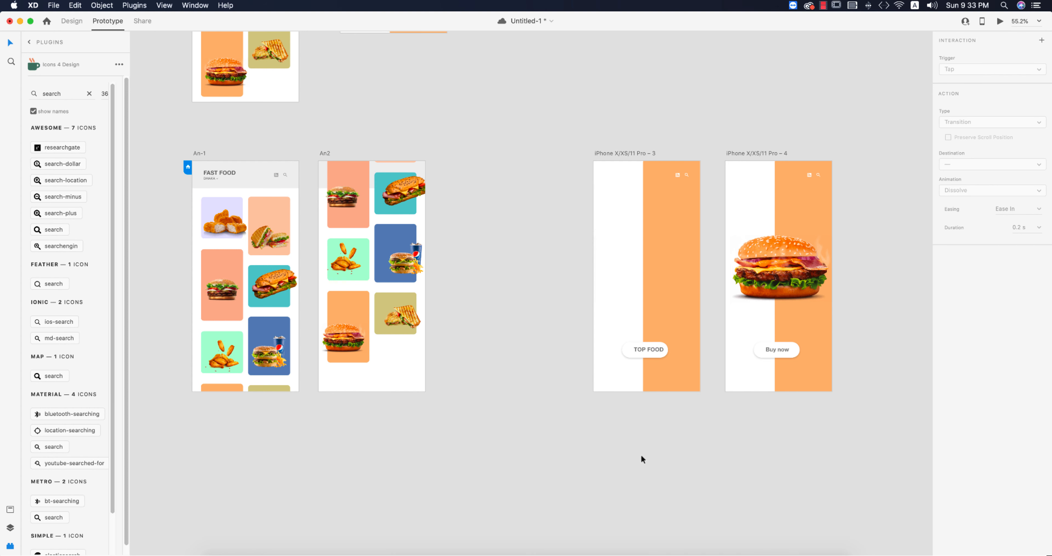
In Design mode, centre the "TOP FOOD" label within its white button on iPhone X/XS/11 Pro – 3.
click(642, 352)
click(72, 21)
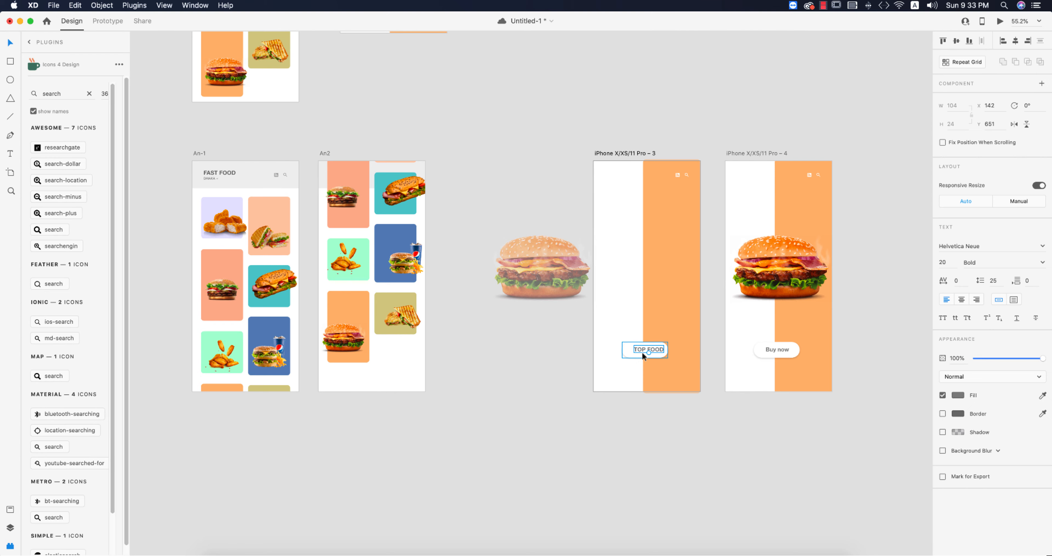
scroll(641, 352, right, 5)
scroll(527, 340, down, 3)
scroll(531, 342, up, 10)
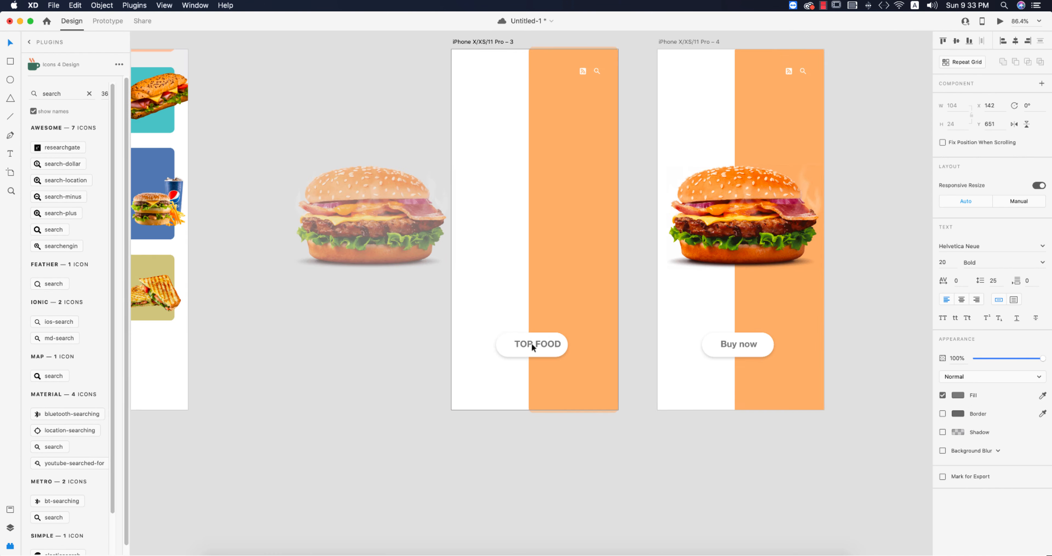
drag(543, 343, 526, 349)
scroll(599, 406, down, 10)
click(672, 481)
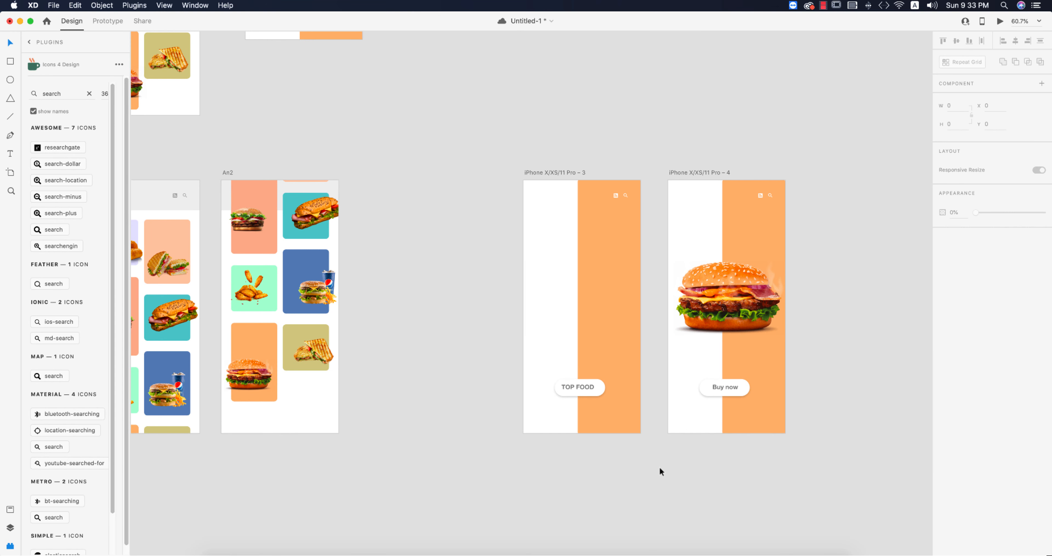
Preview the complete loop from the food grid to the TOP FOOD and Buy now screens, and repeat it from the grid.
click(999, 22)
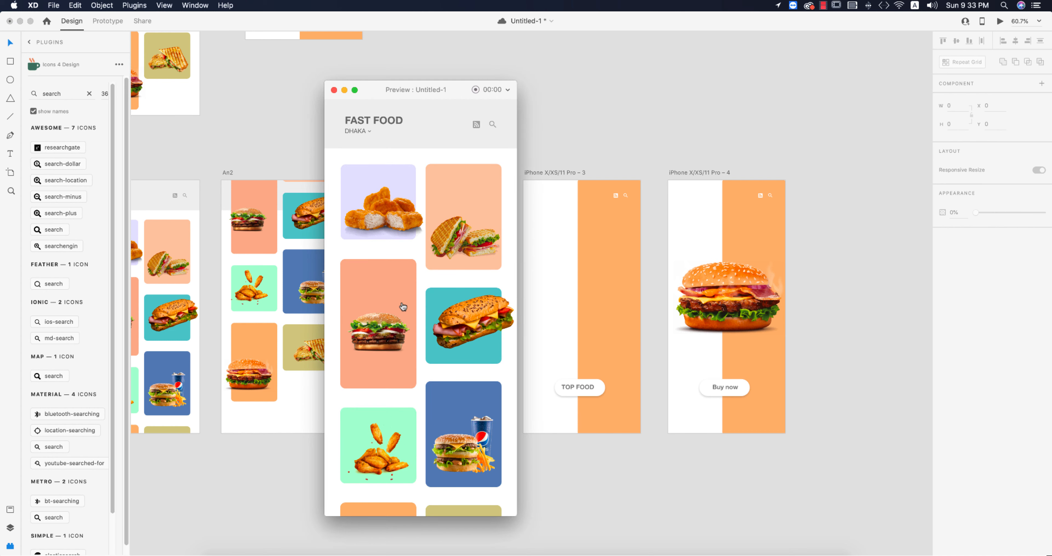
scroll(408, 304, down, 5)
scroll(411, 303, down, 2)
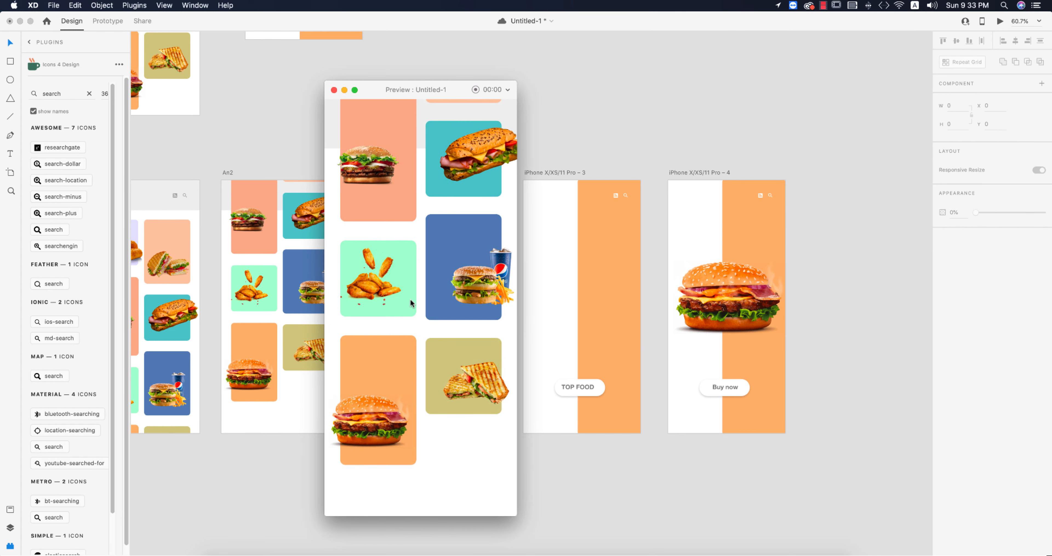
click(384, 385)
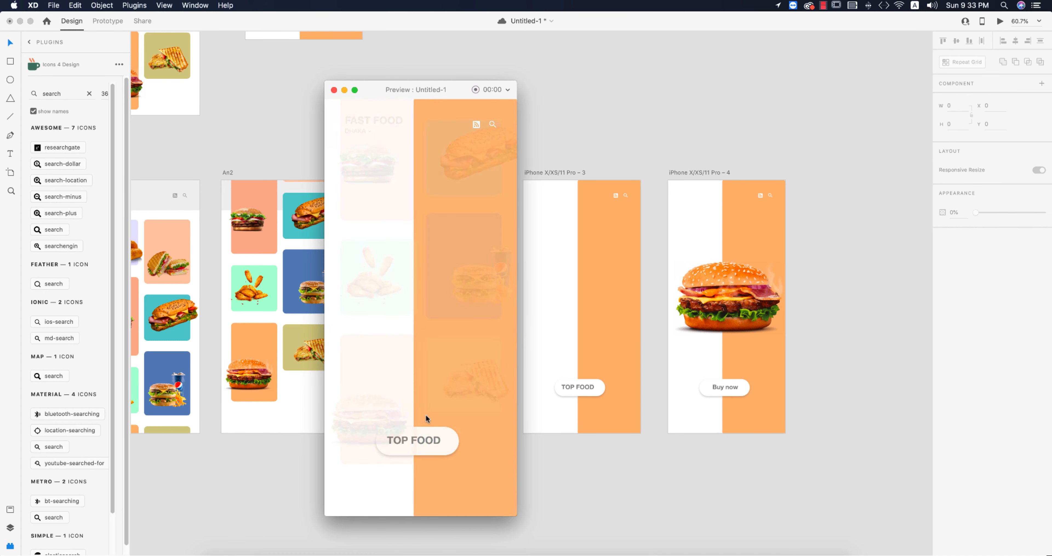
click(422, 441)
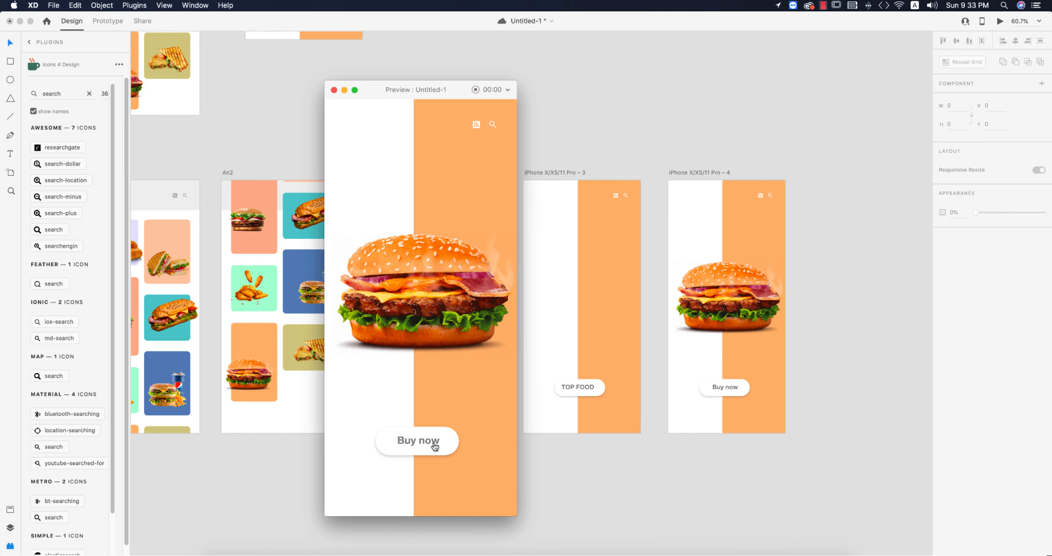
click(433, 443)
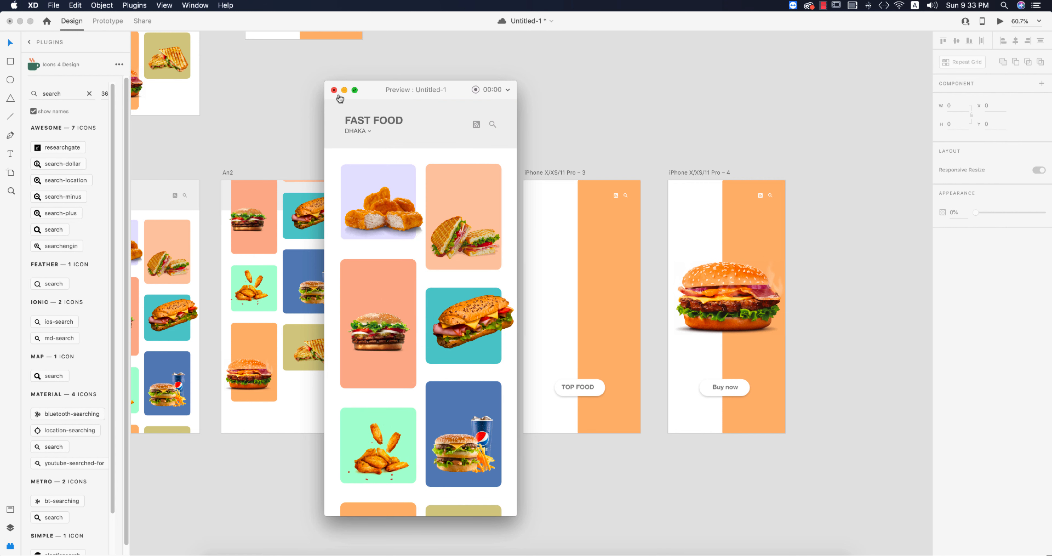
scroll(434, 248, down, 5)
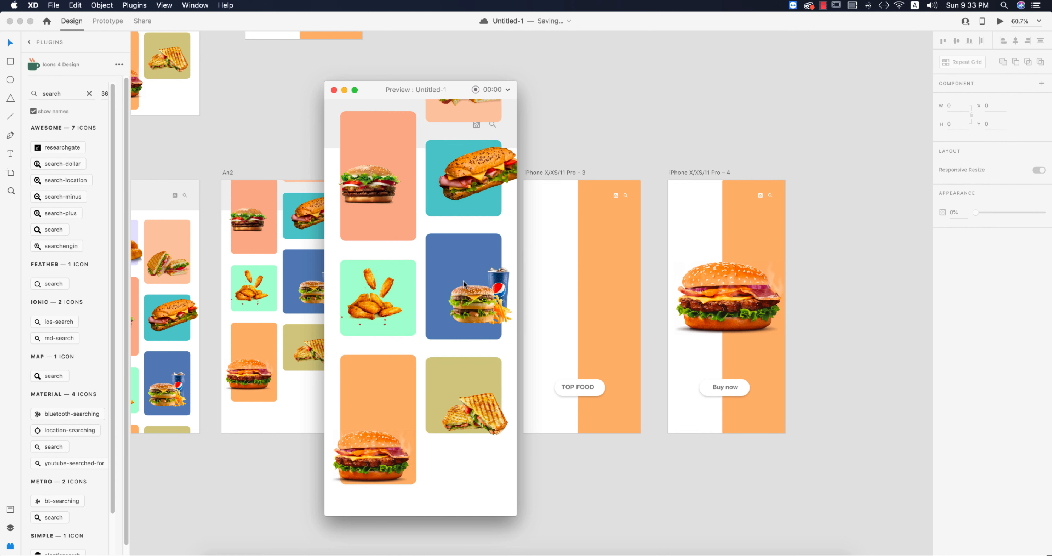
click(387, 422)
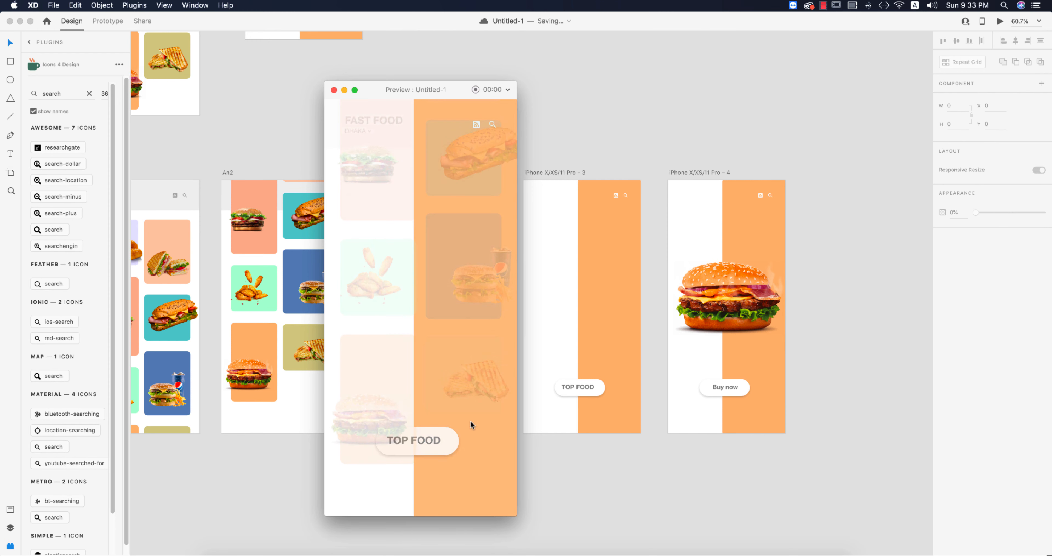
click(432, 441)
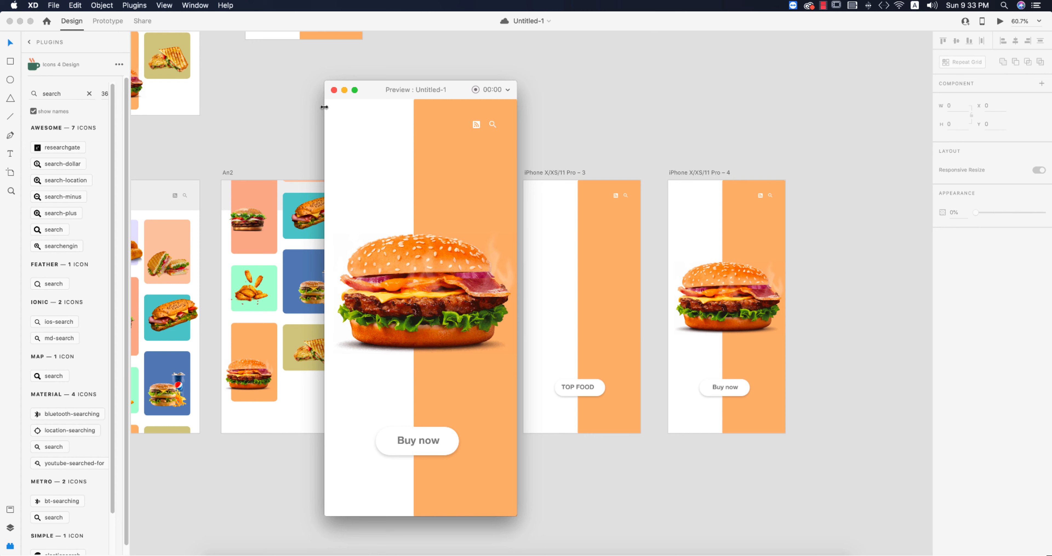
click(334, 90)
Save the design as a cloud document named "project -food".
key(super+s)
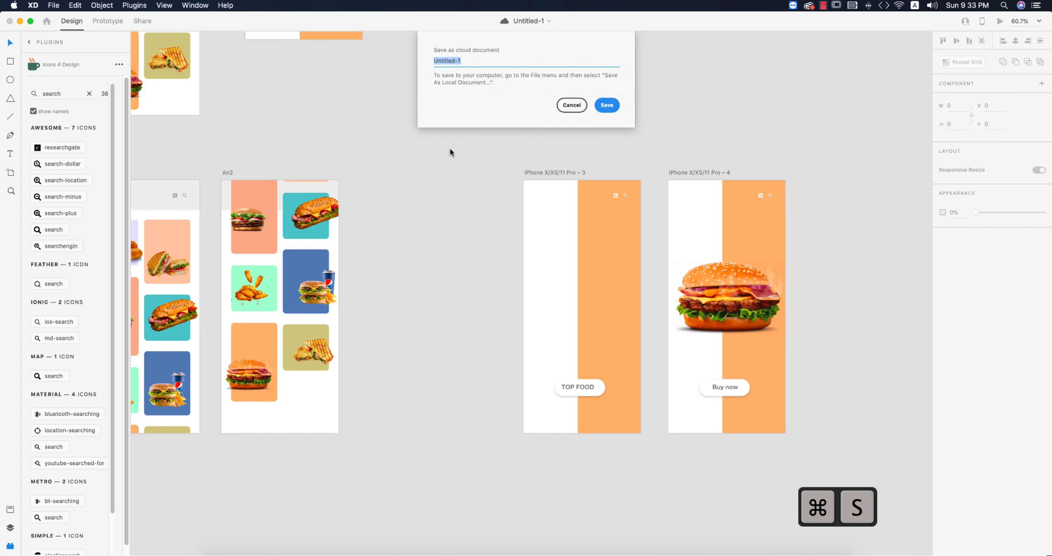
text(project -food)
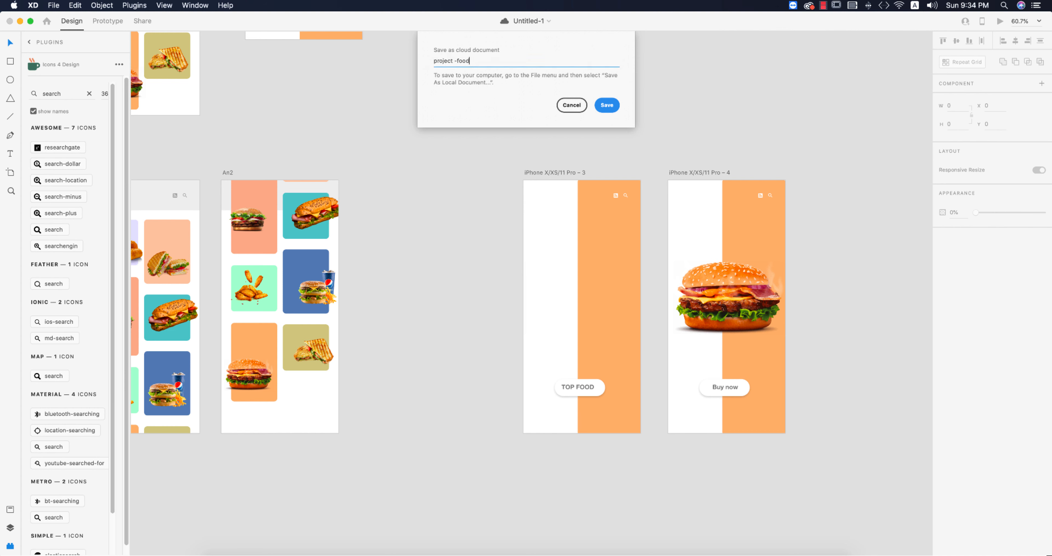
key(Return)
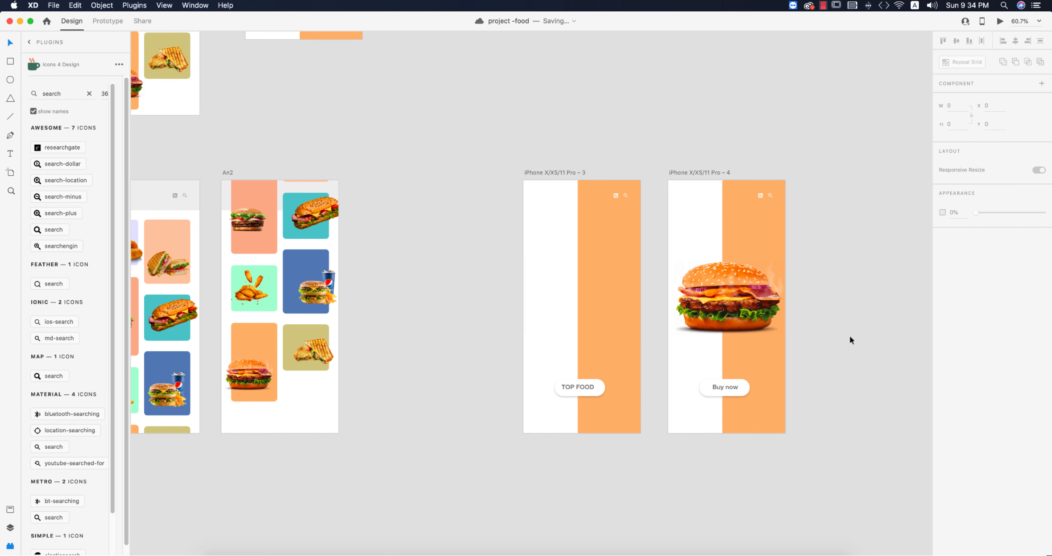